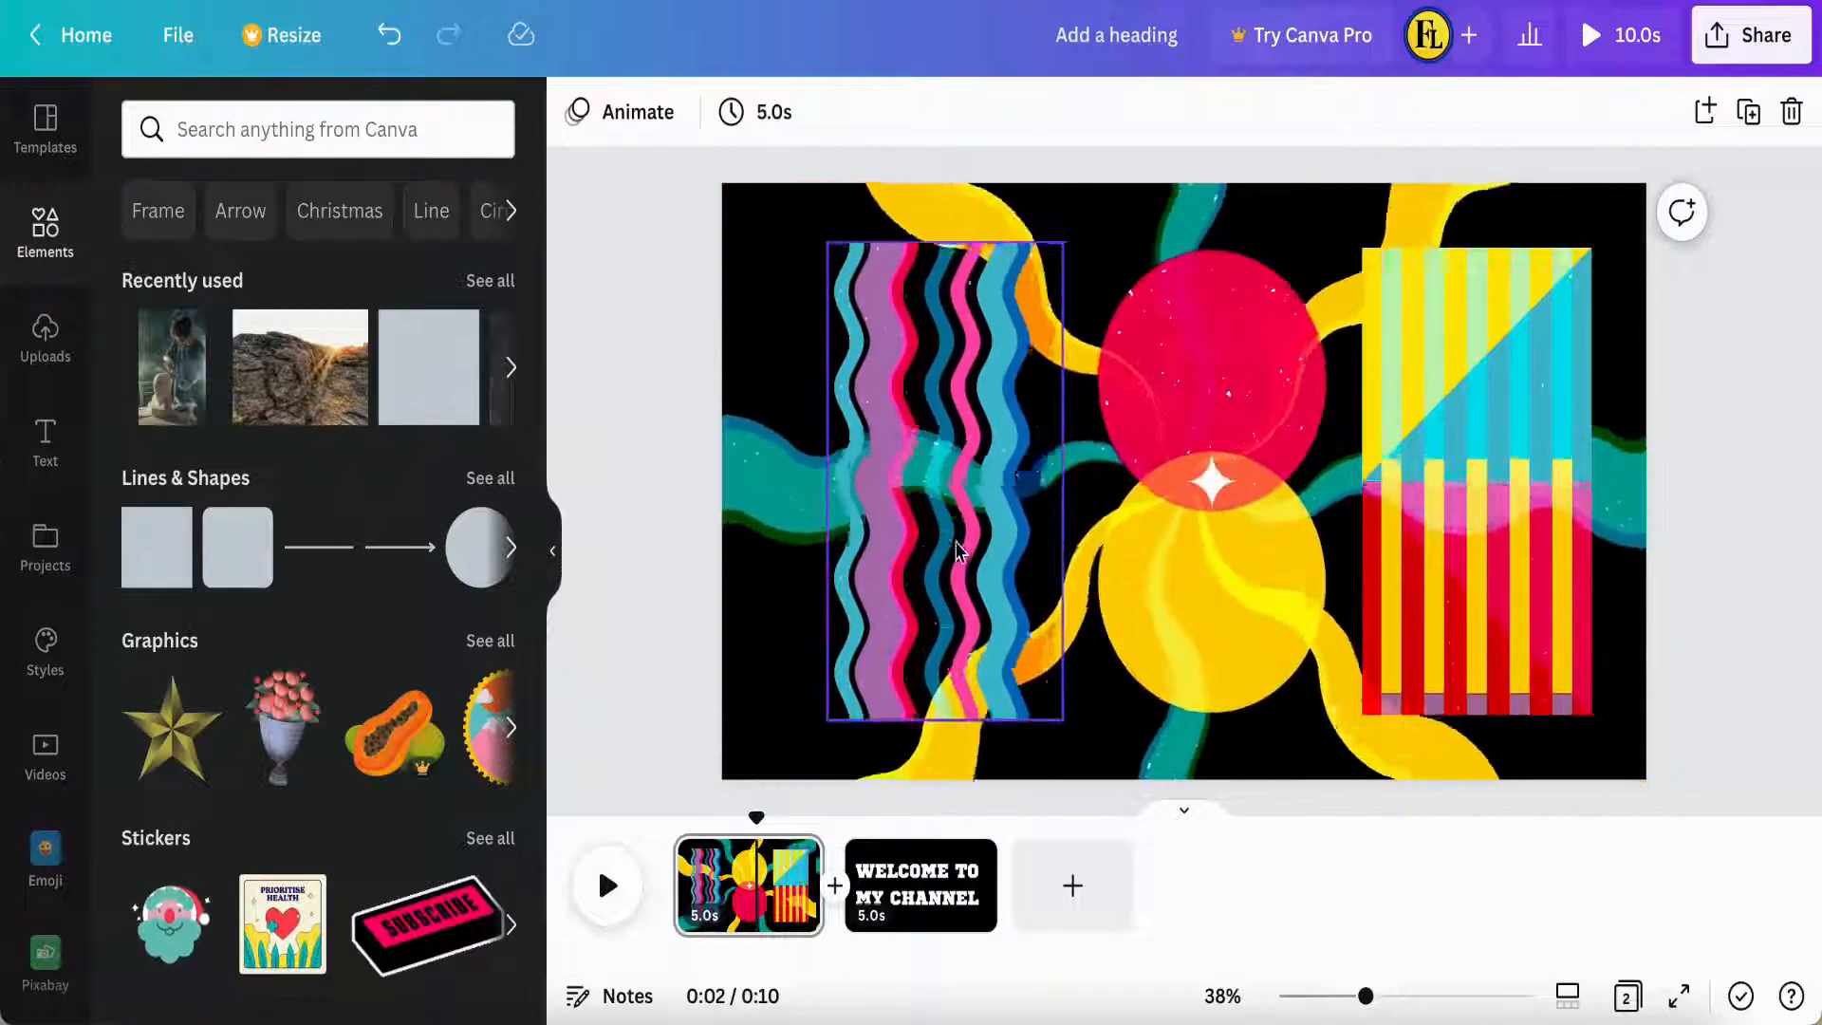
Add a third page to the video and give it a black background
click(1071, 892)
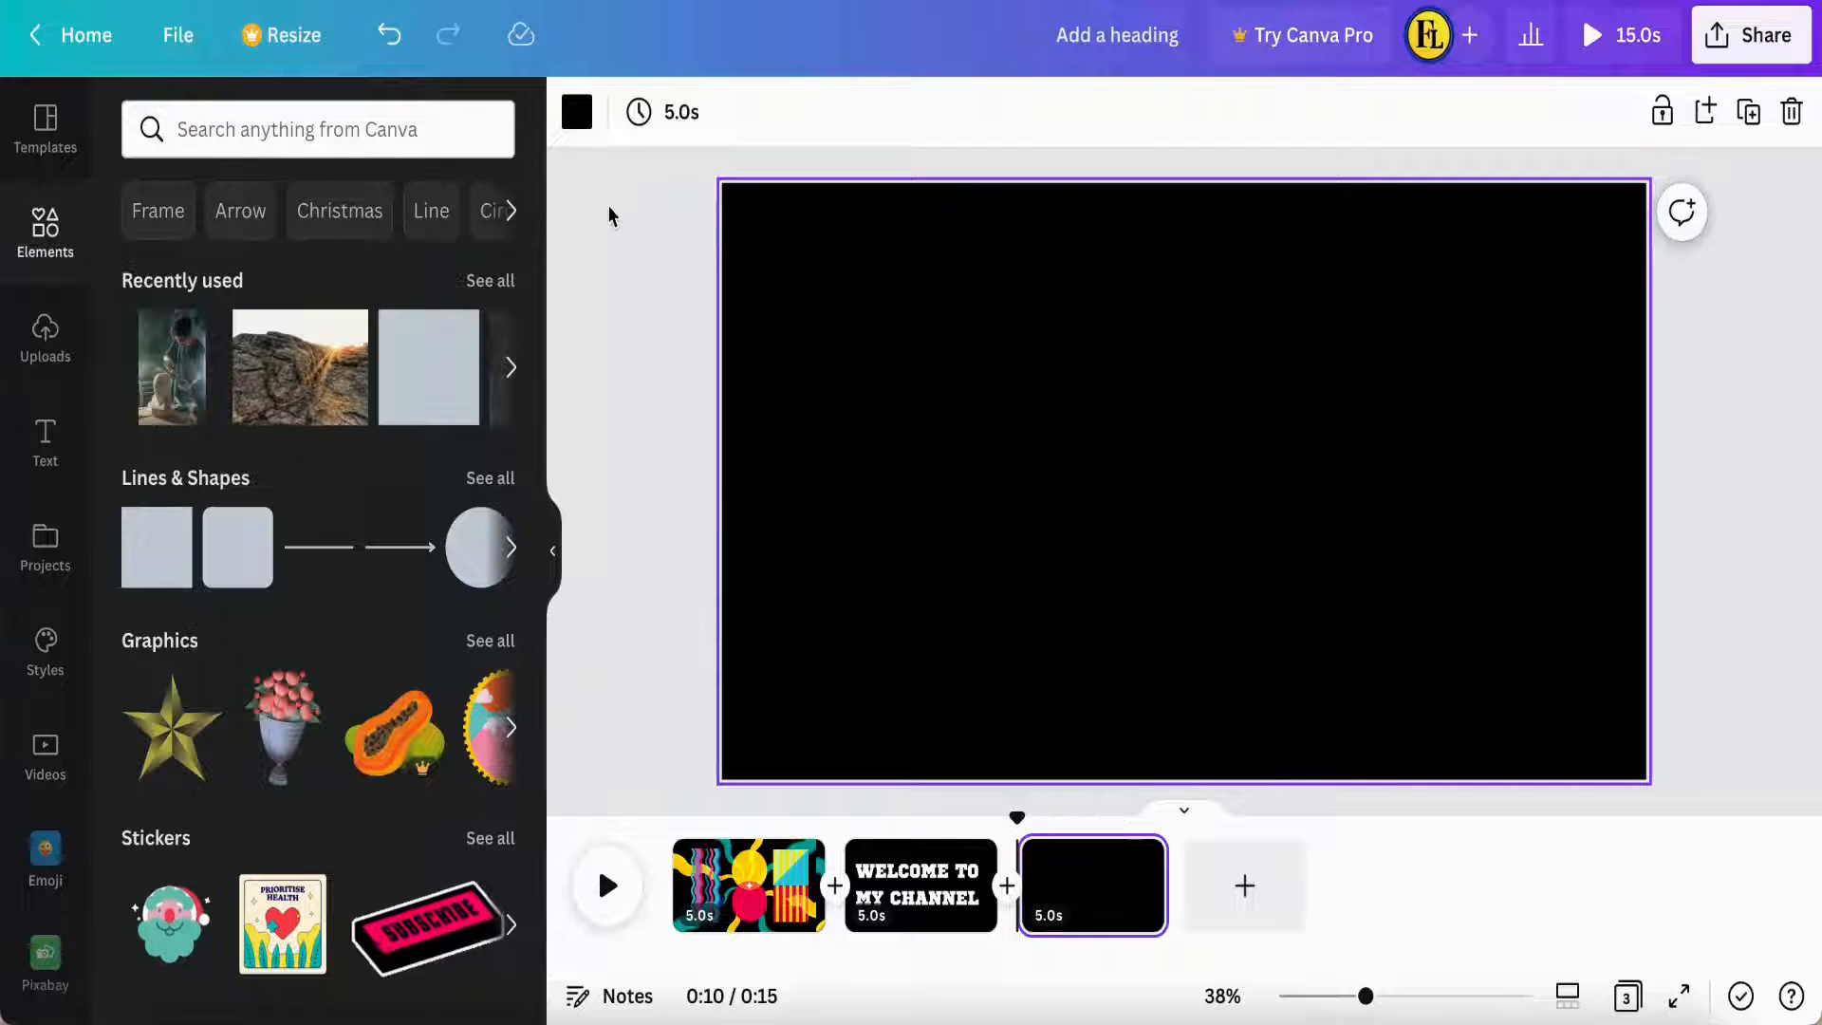
click(577, 114)
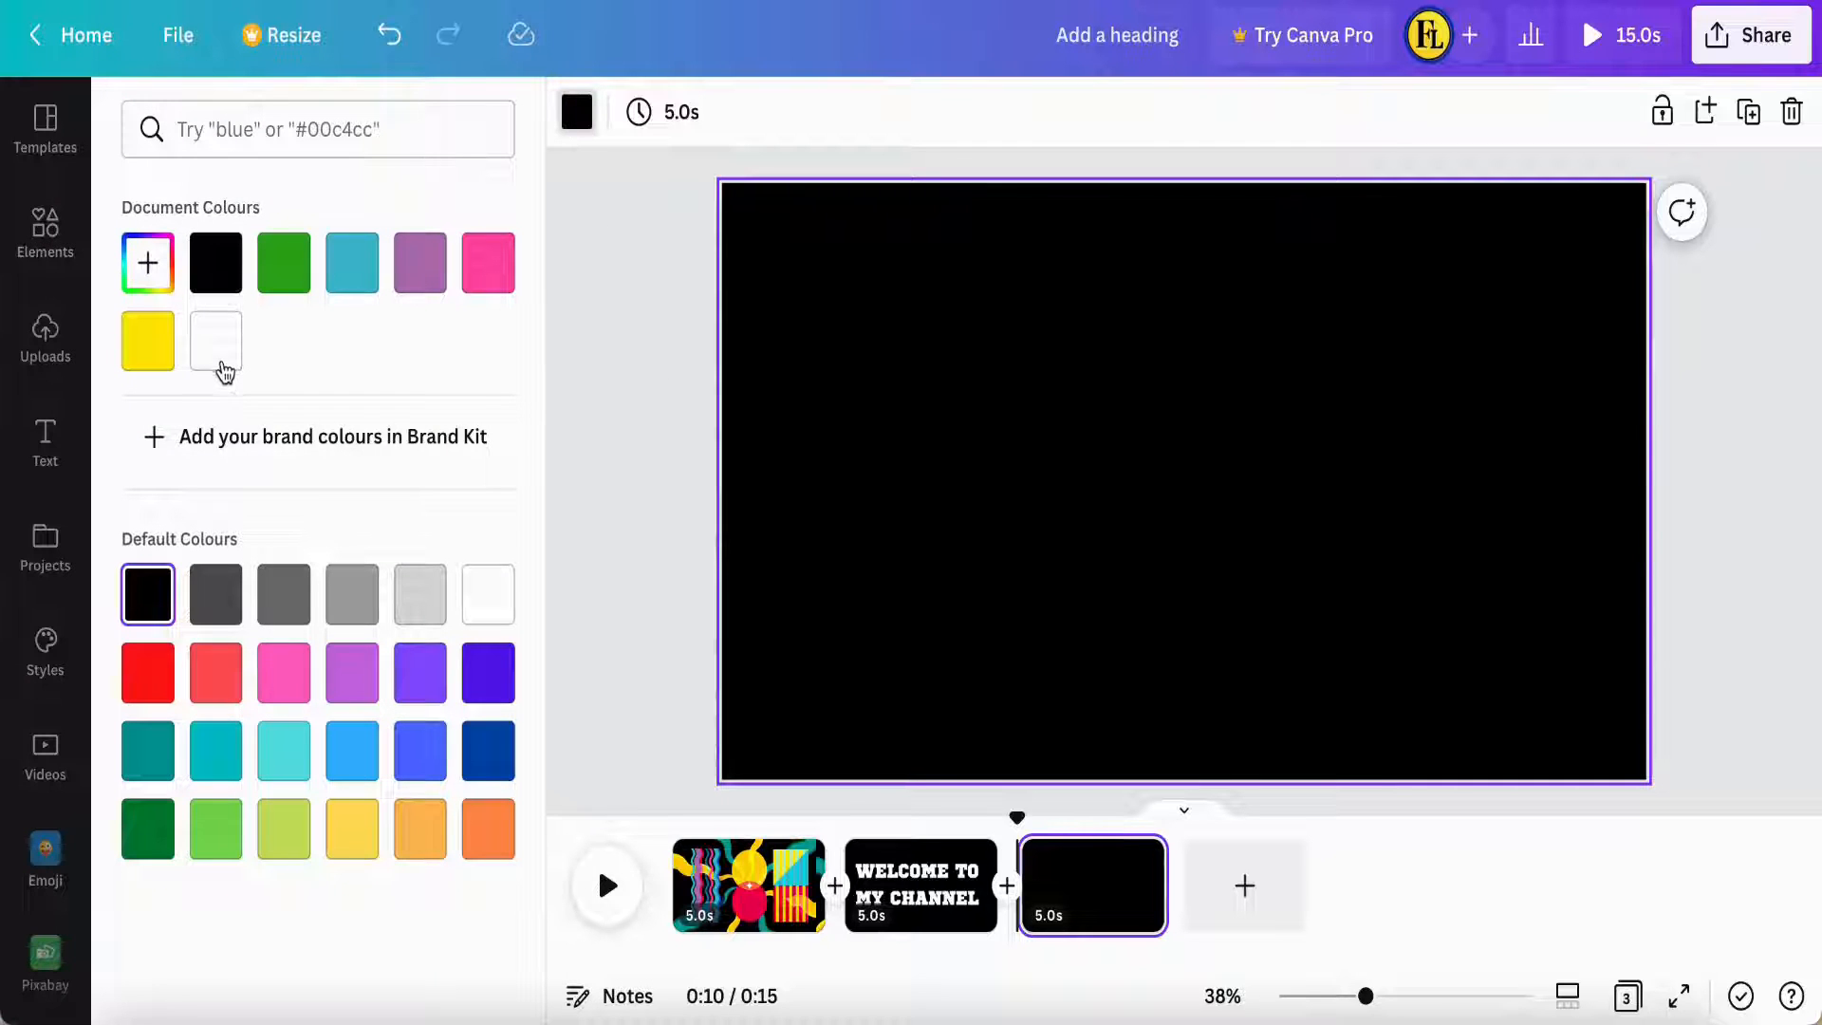
click(220, 365)
click(217, 263)
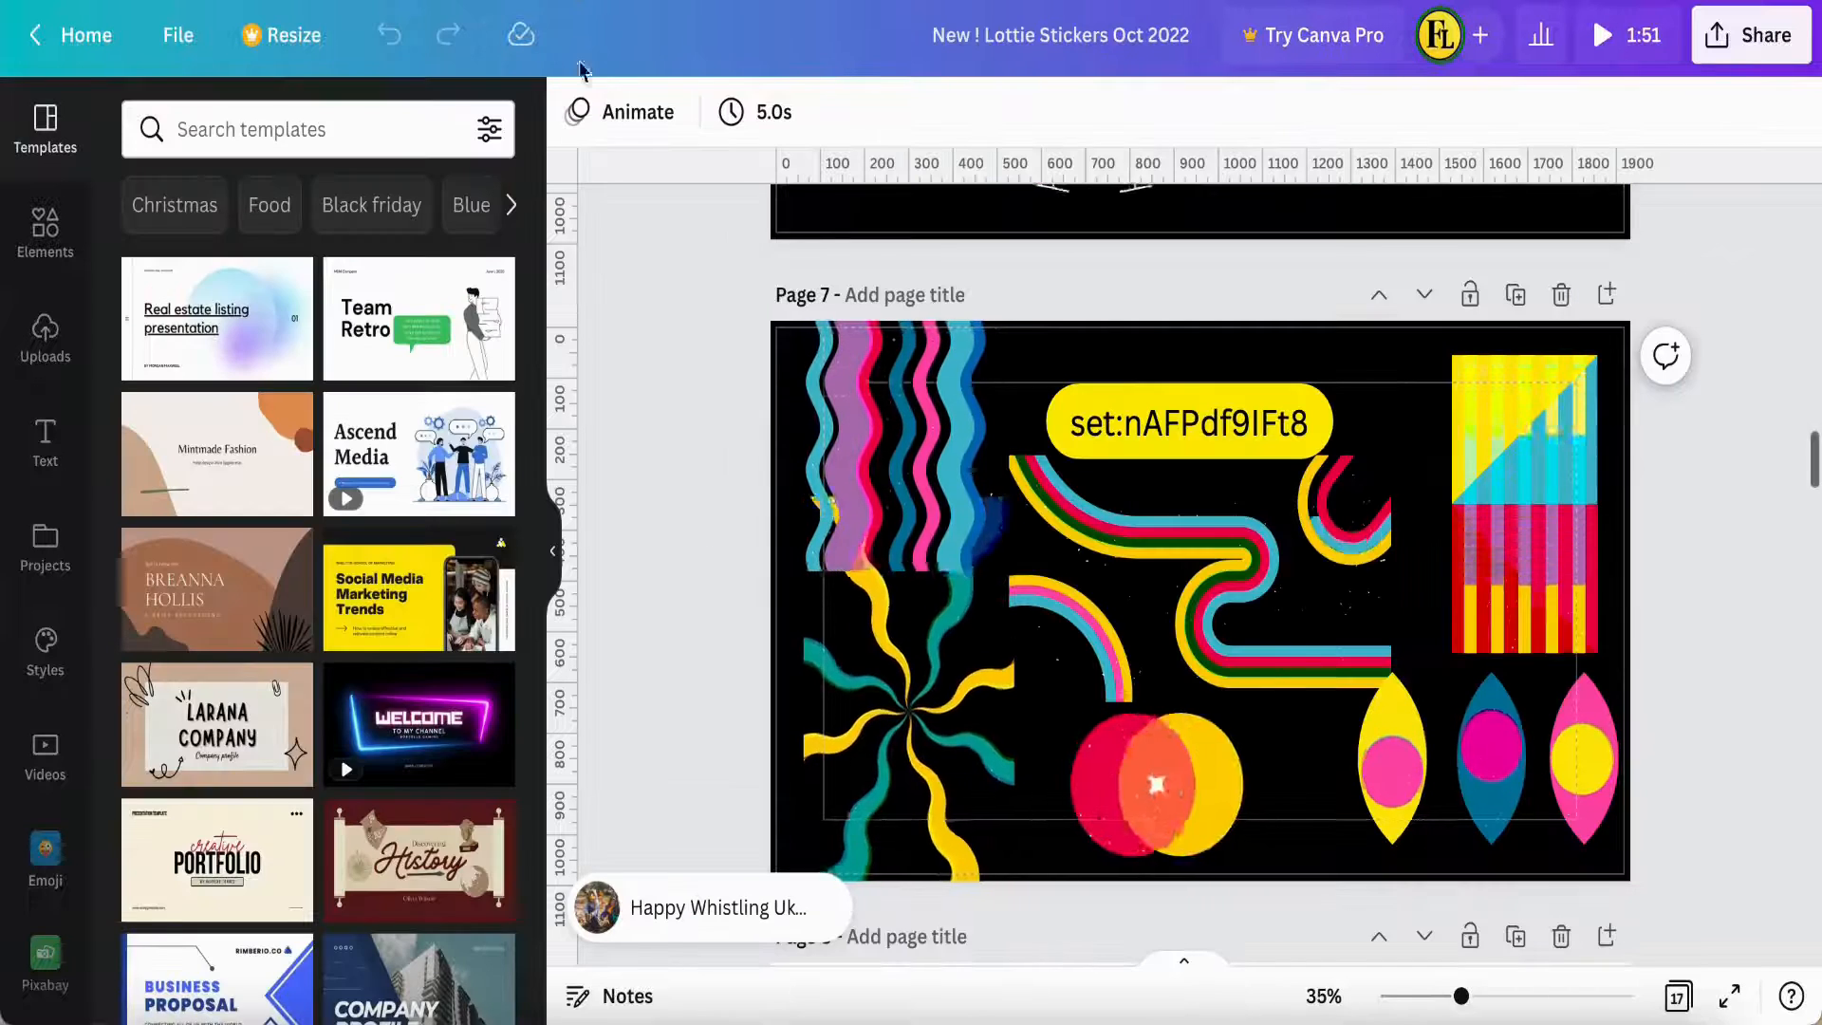
Copy the wavy sunburst sticker from page 7 of the "New ! Lottie Stickers Oct 2022" design and paste it onto the new black page
right_click(909, 739)
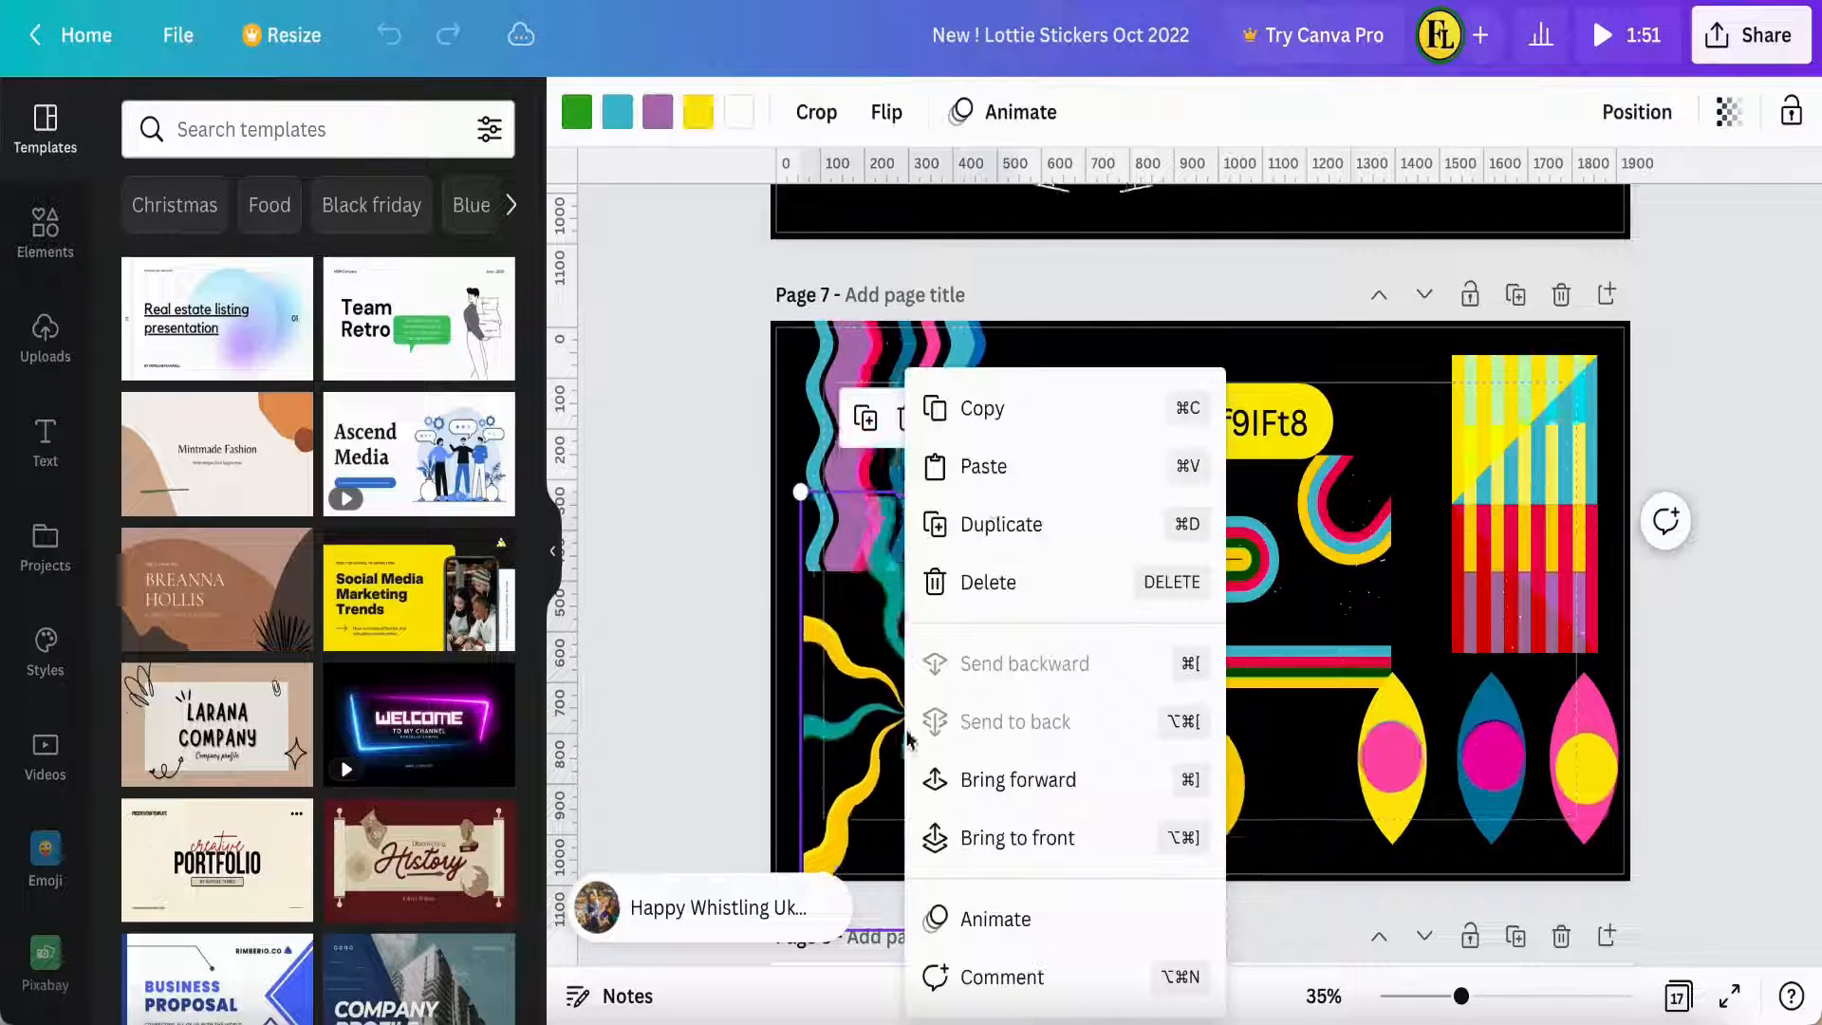
click(985, 412)
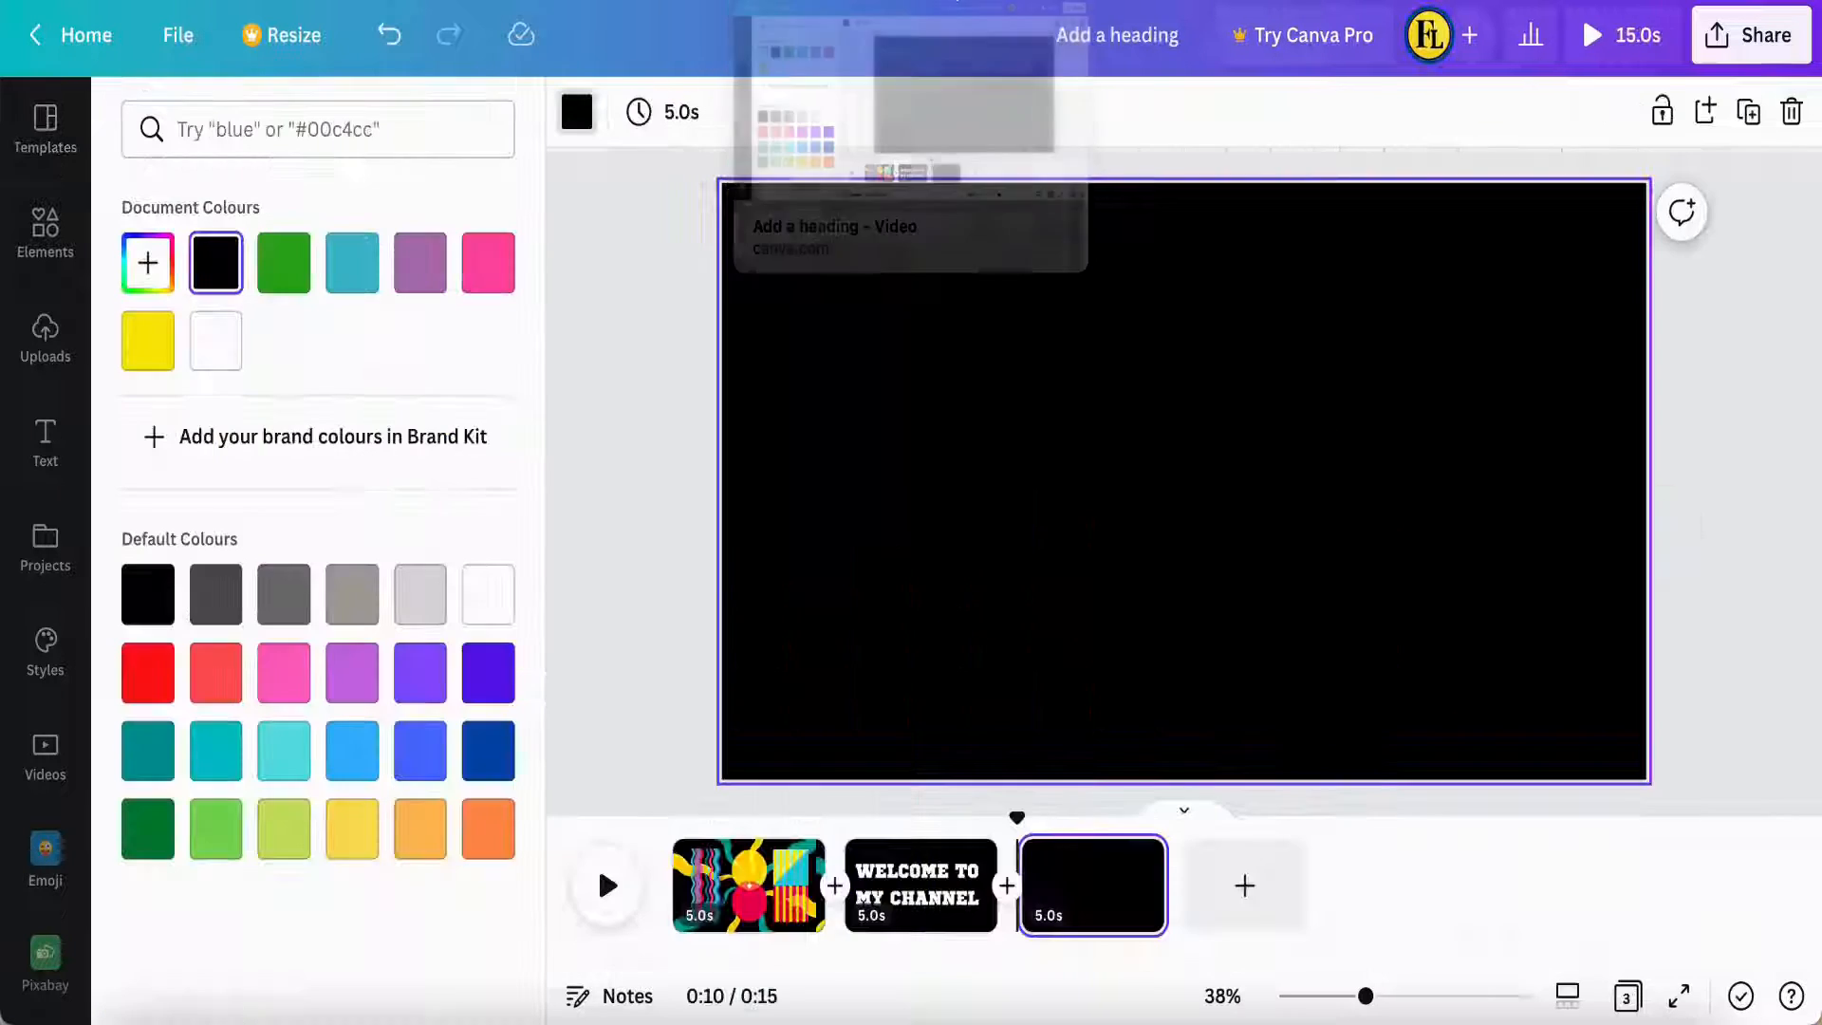
right_click(1097, 560)
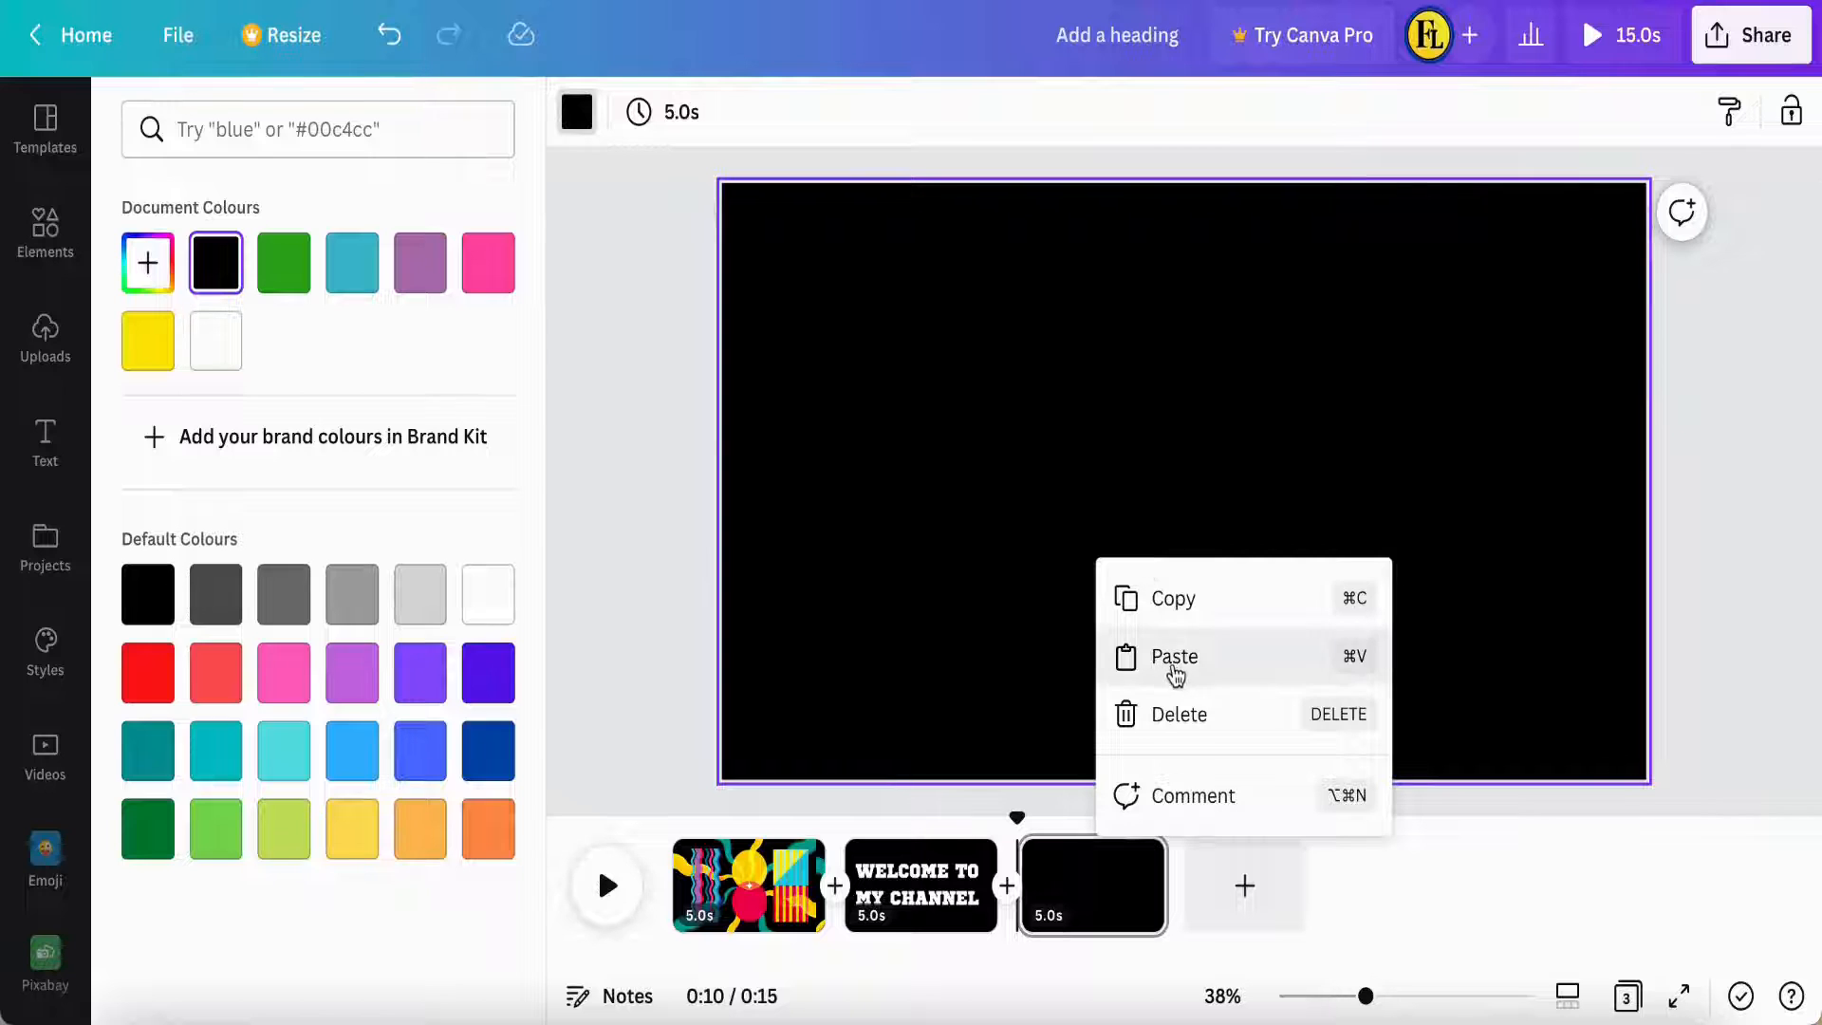
click(1175, 664)
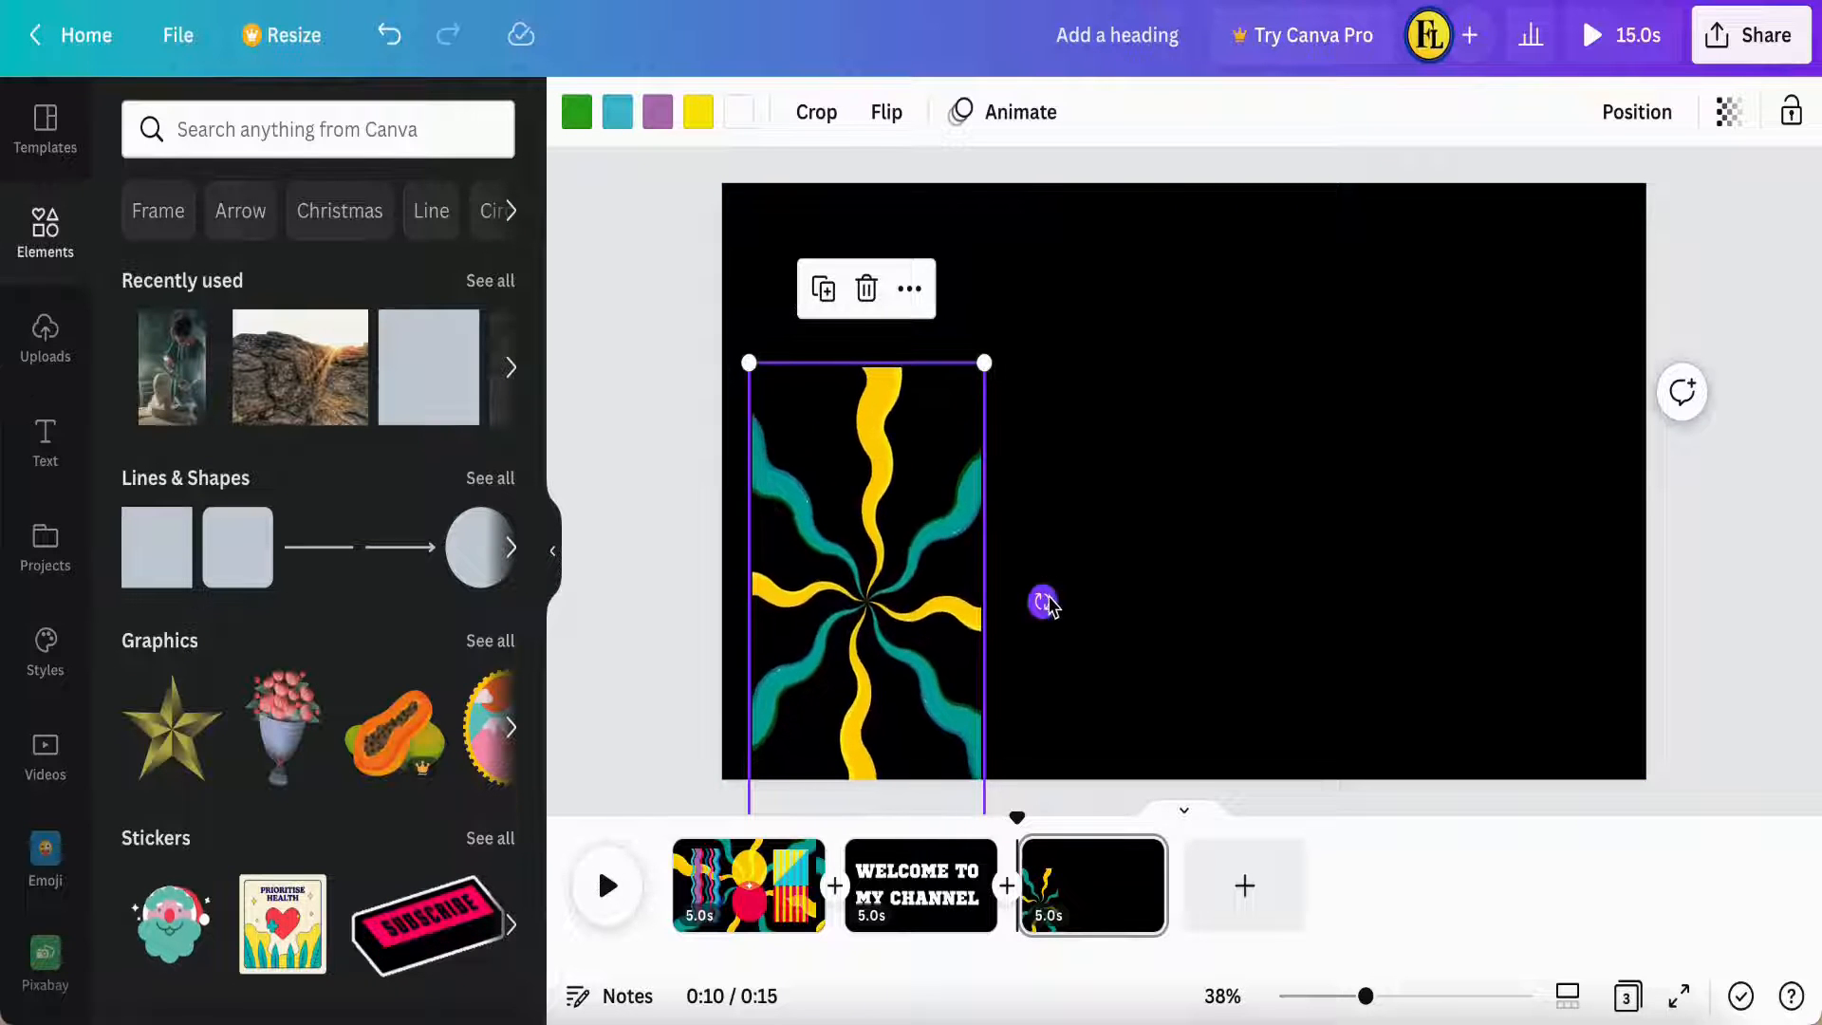
Rotate the sunburst sticker a quarter turn to landscape, enlarge it to cover the whole page and centre it
drag(1043, 602, 990, 675)
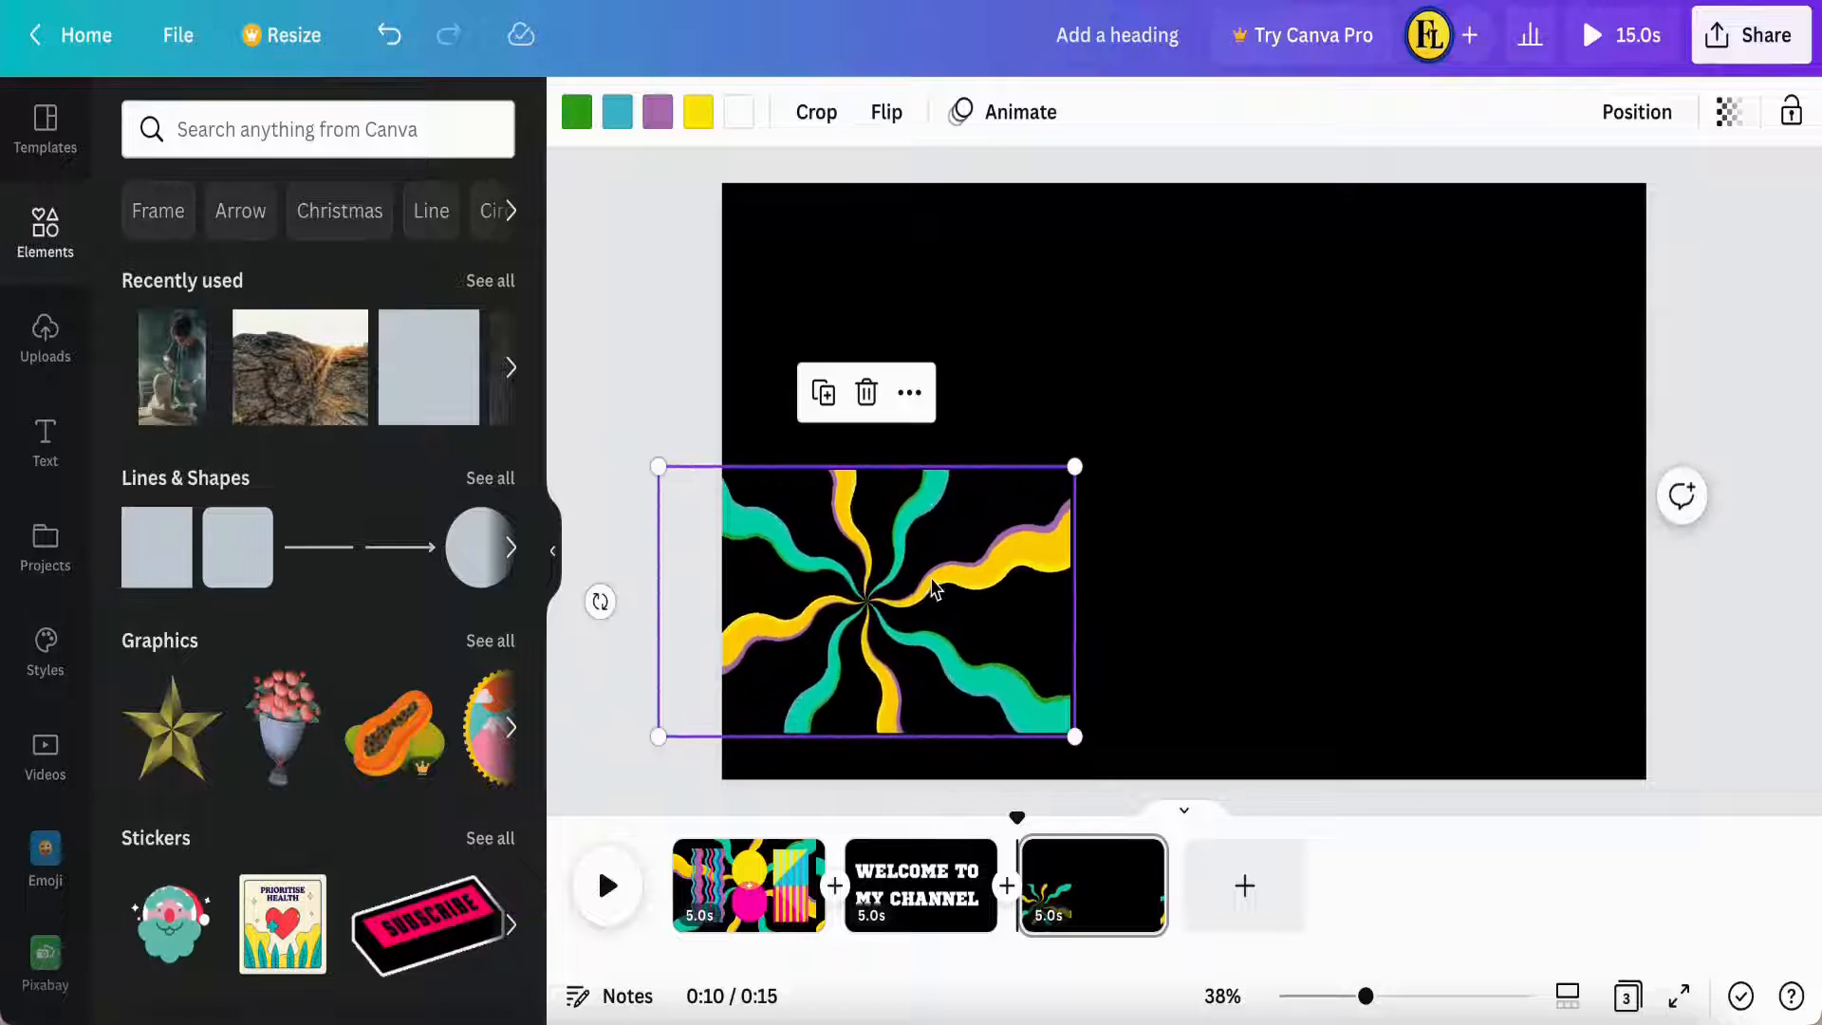
drag(933, 588, 1522, 285)
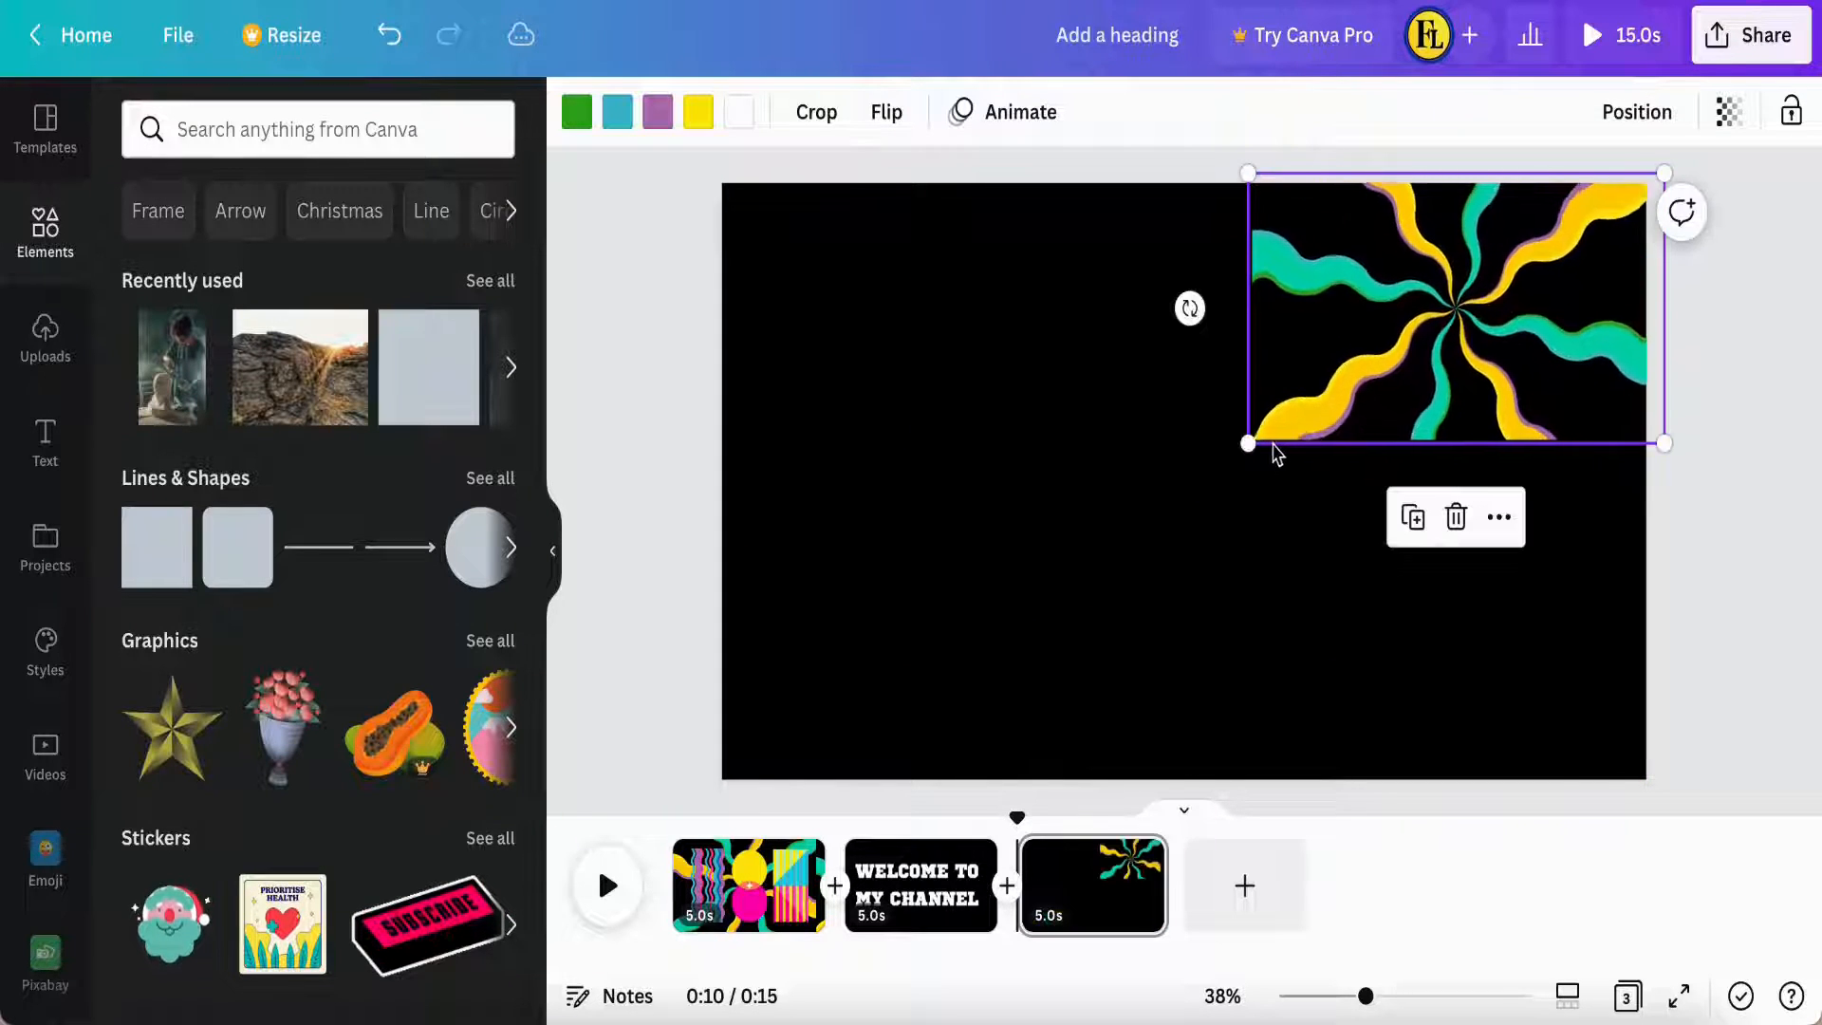
drag(1252, 447, 693, 756)
drag(1188, 509, 1186, 485)
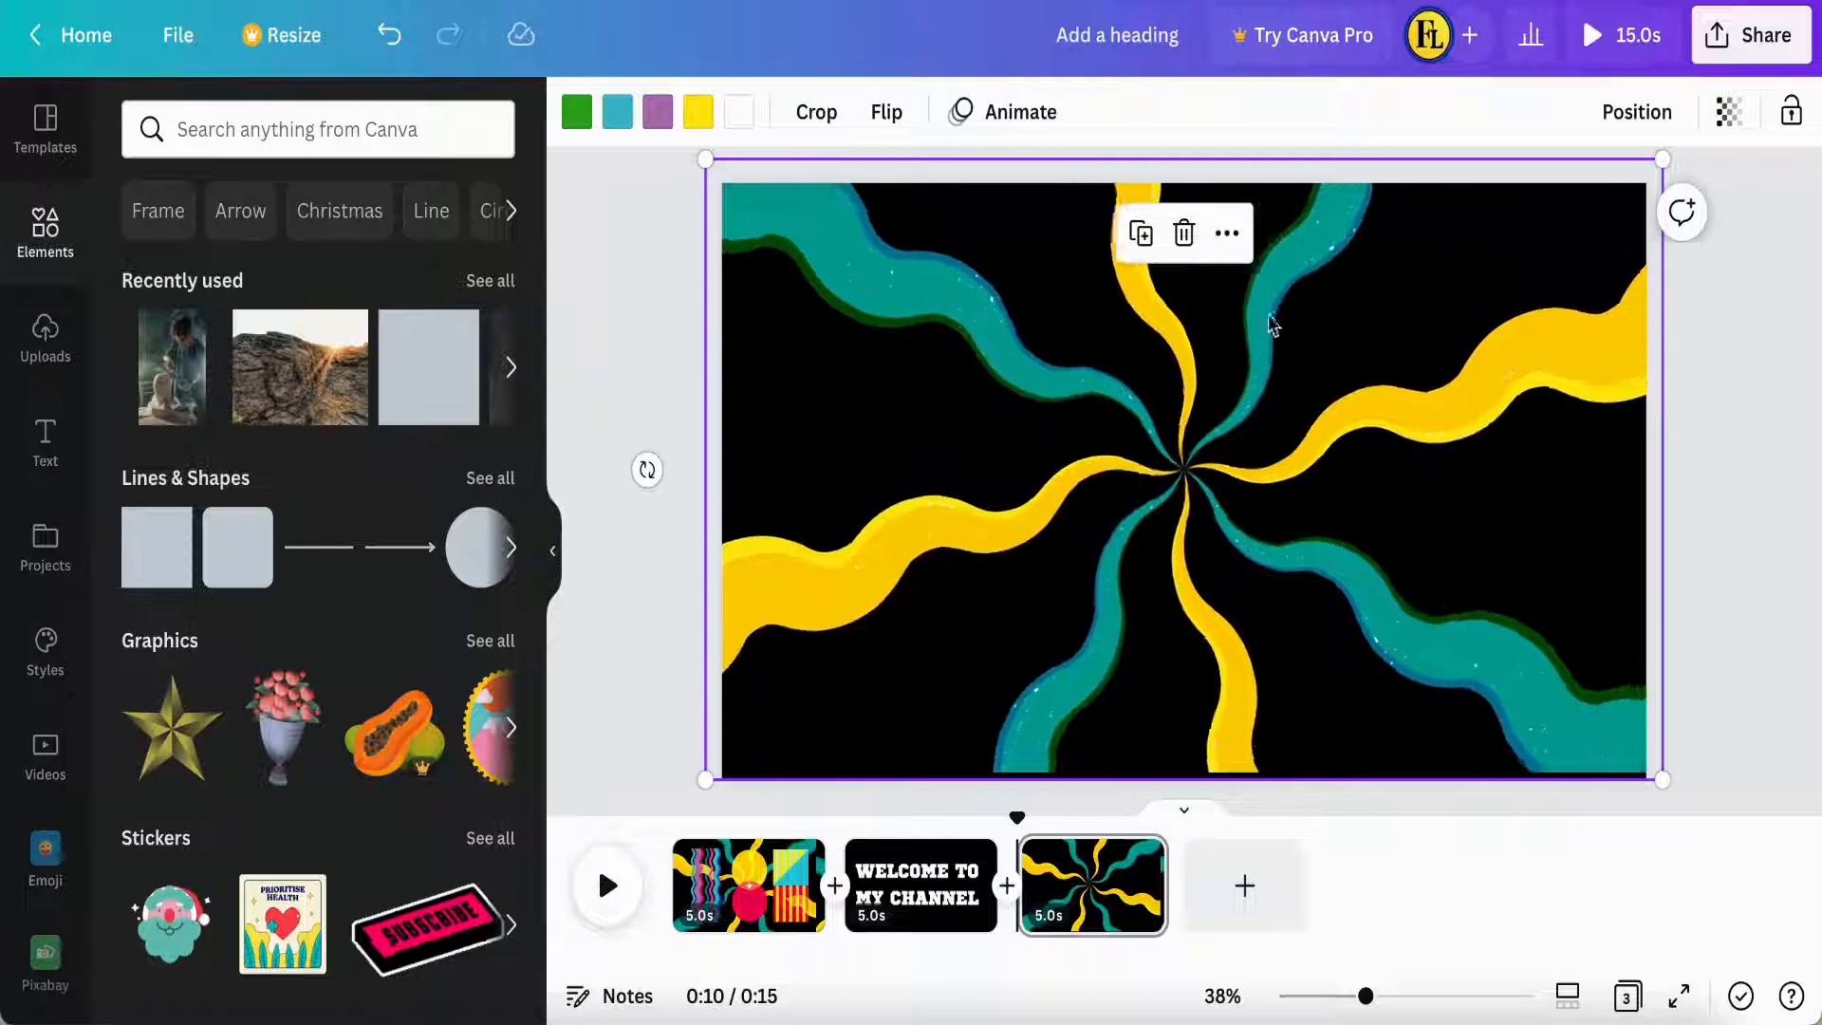
click(1638, 111)
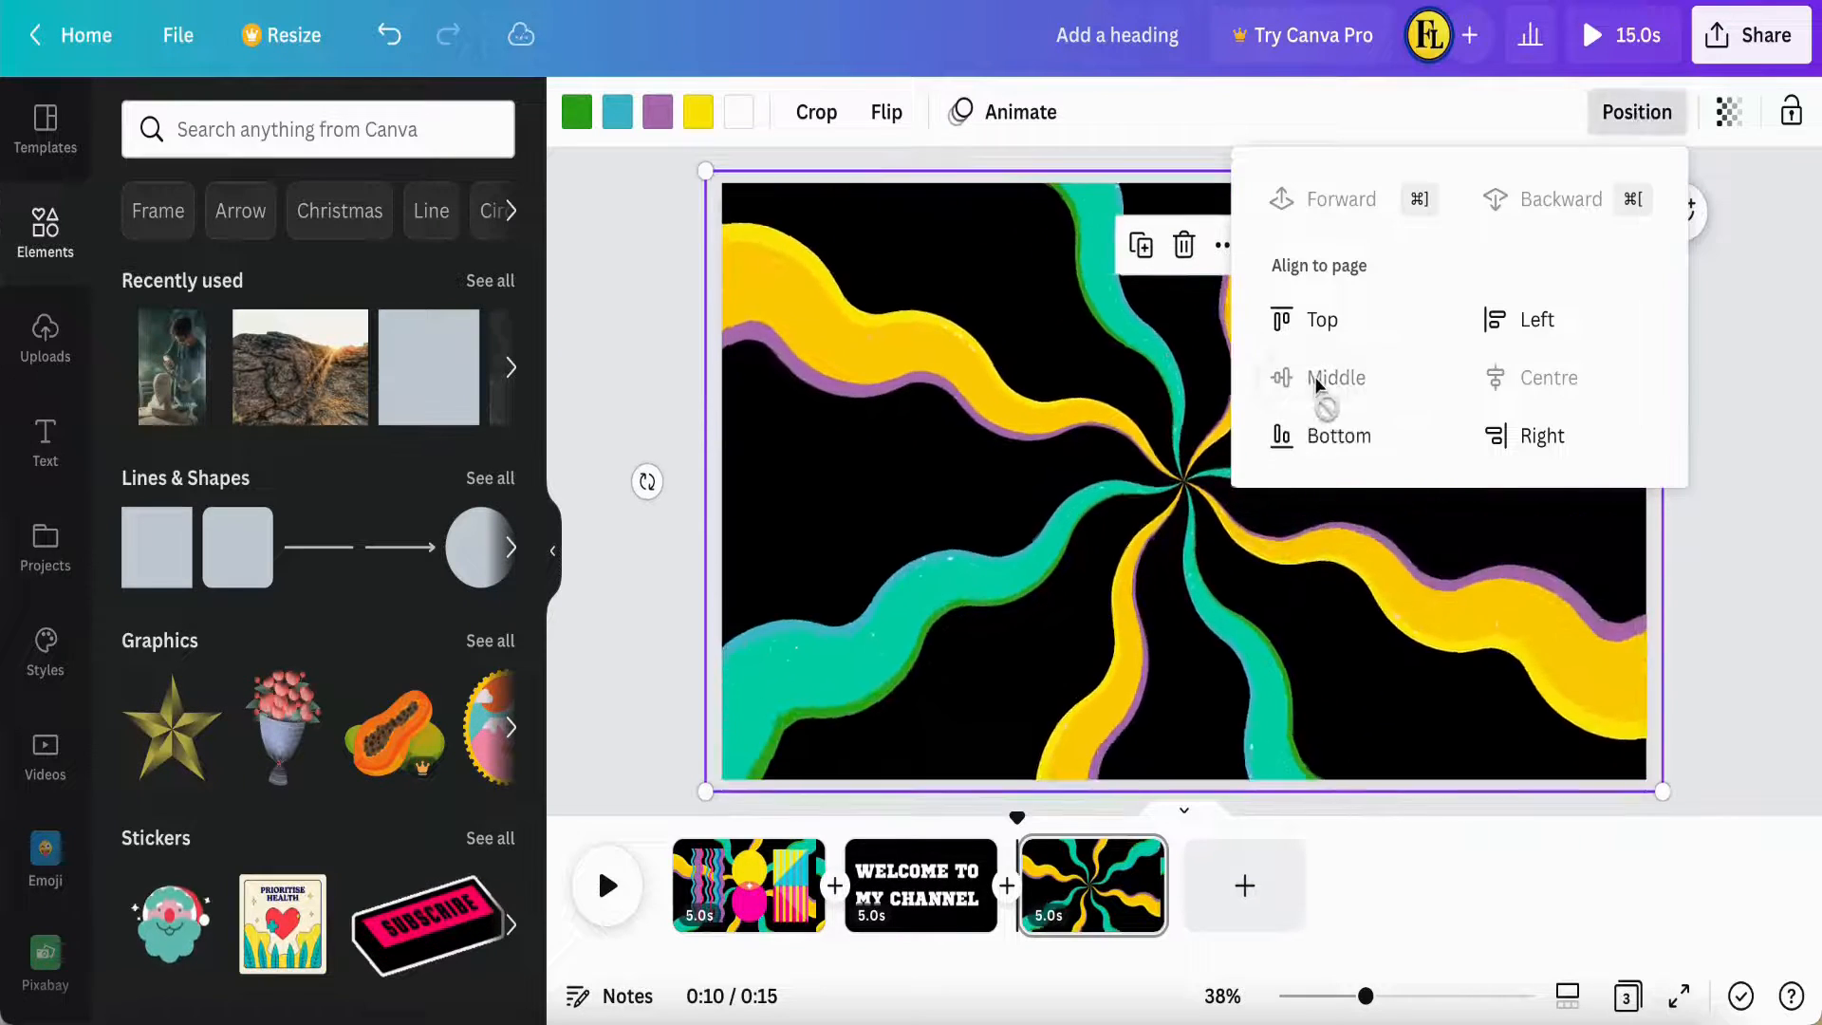
click(1713, 517)
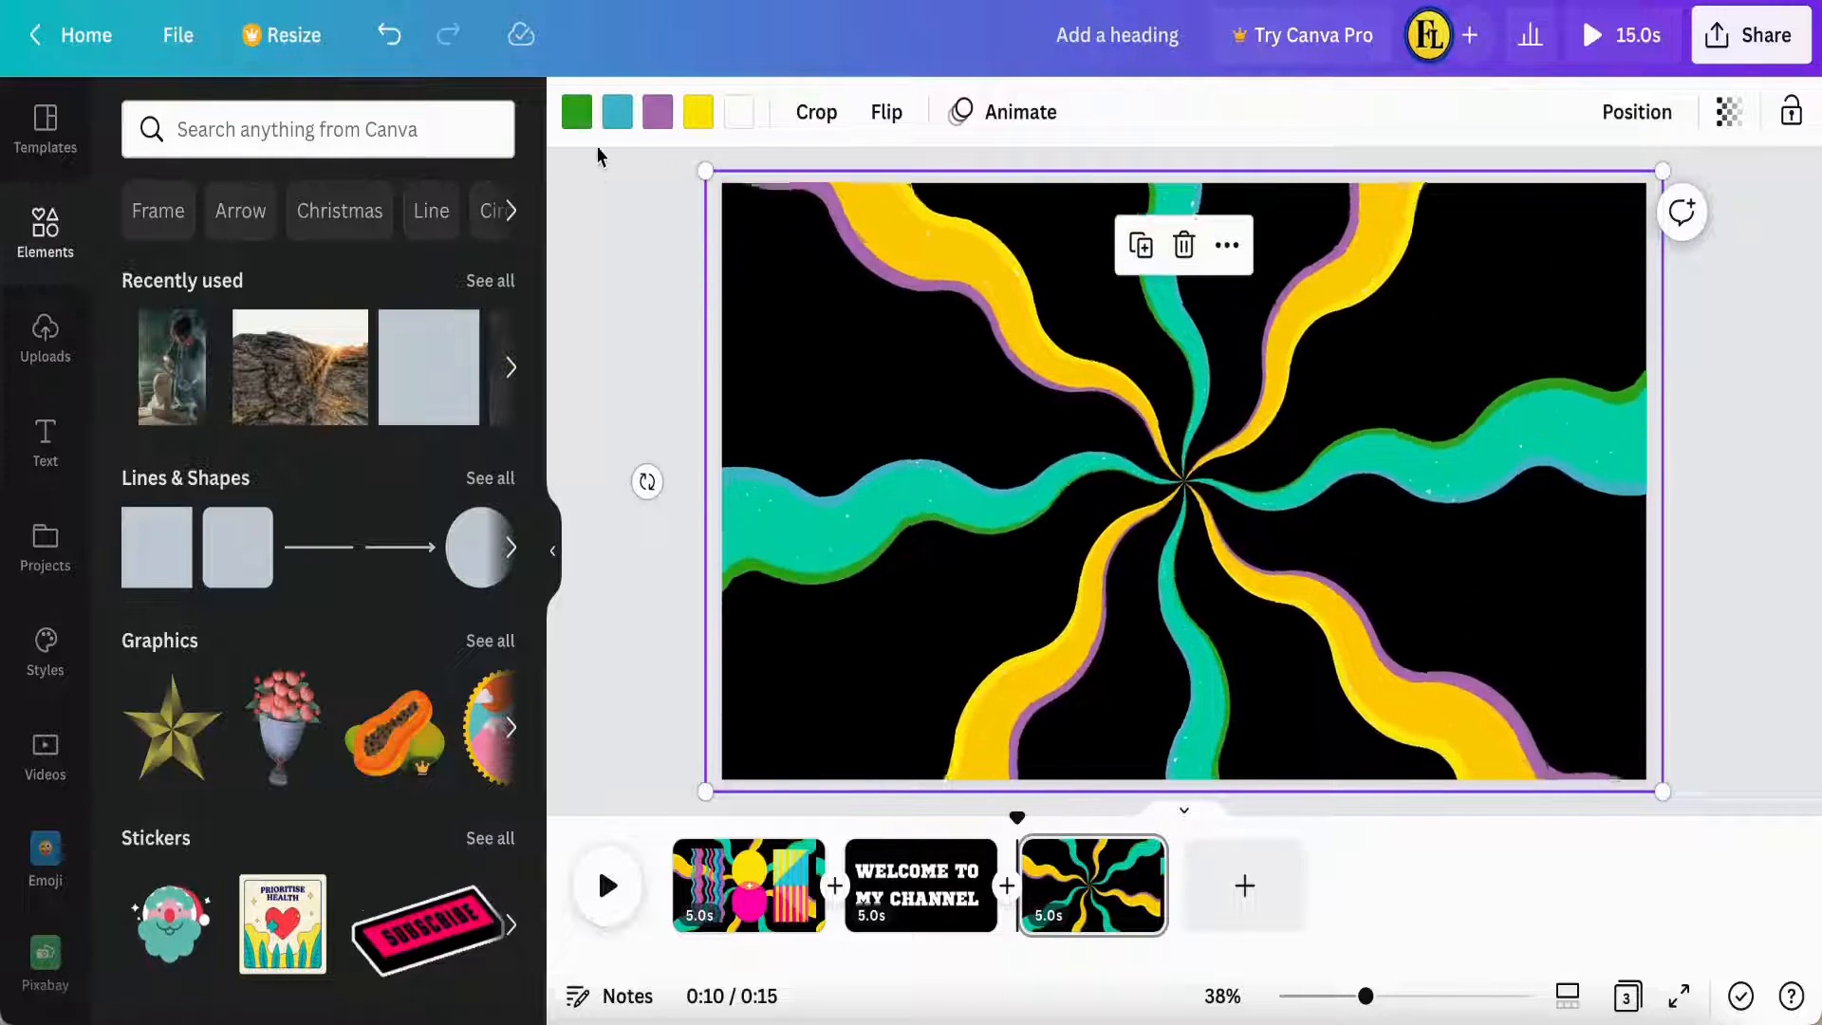
Recolour the sunburst sticker's green to the pink document colour on this page only
click(577, 111)
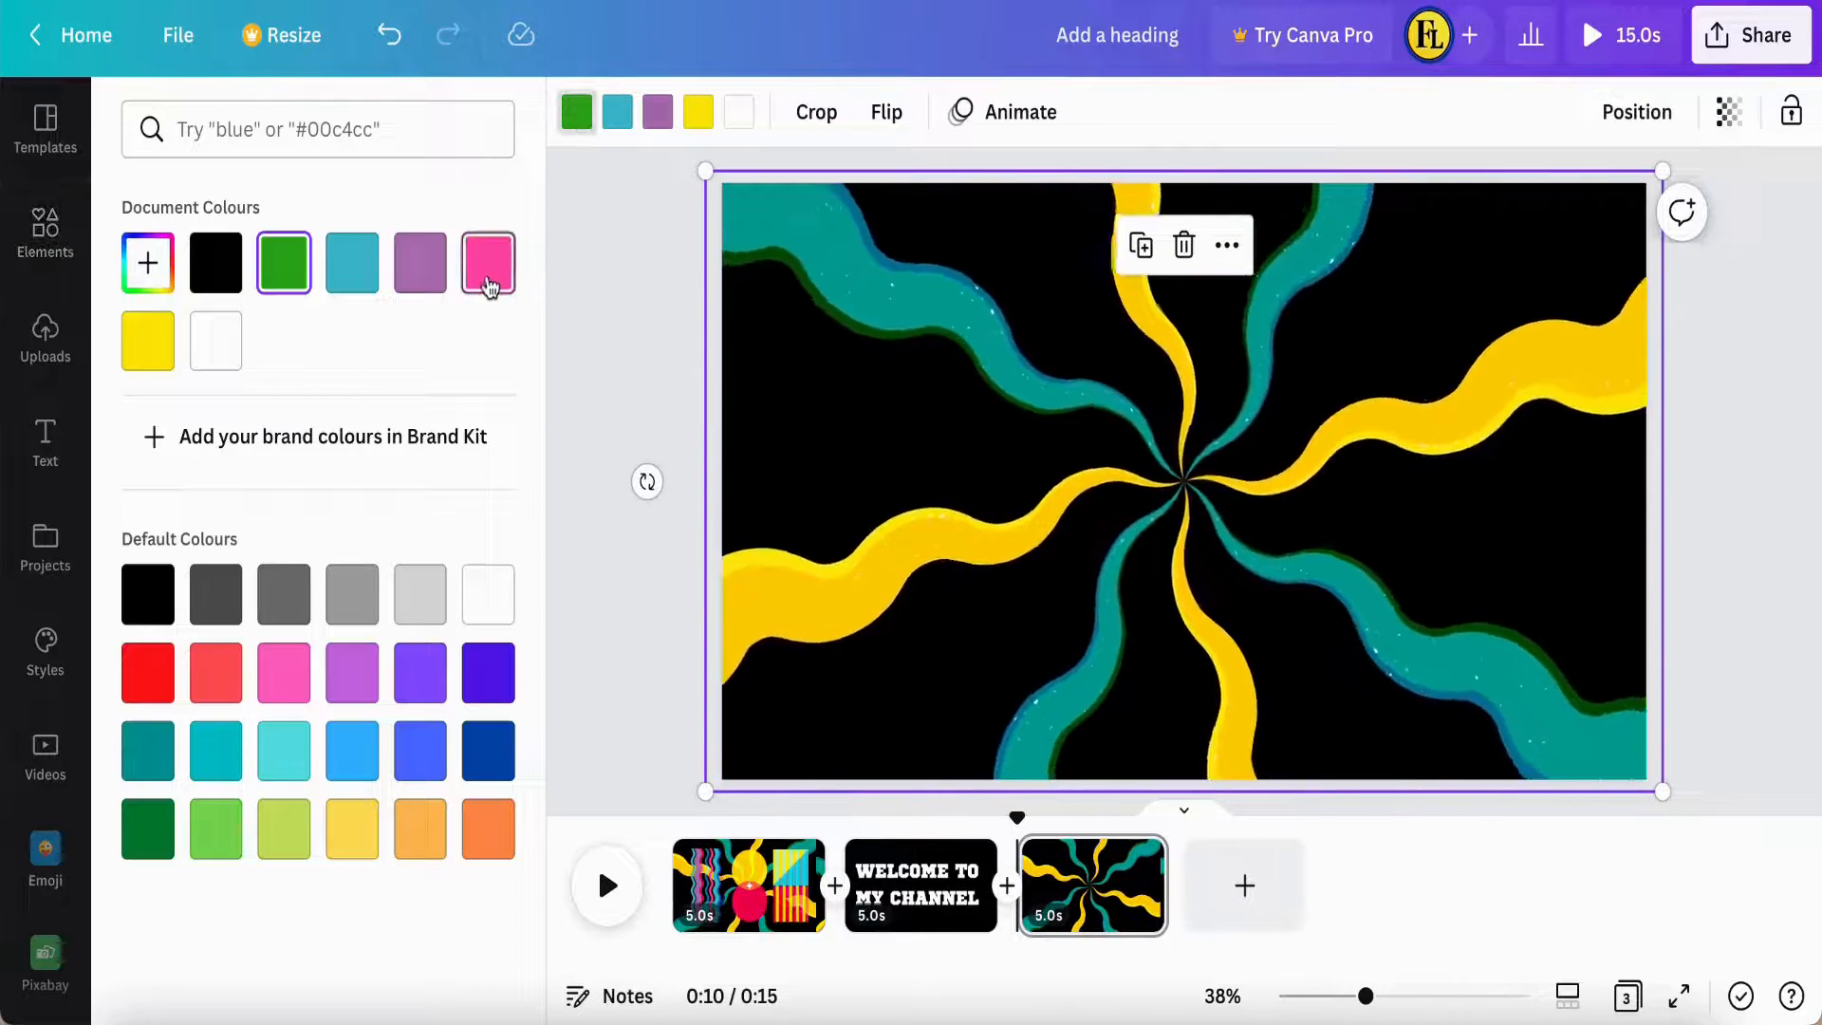
click(488, 283)
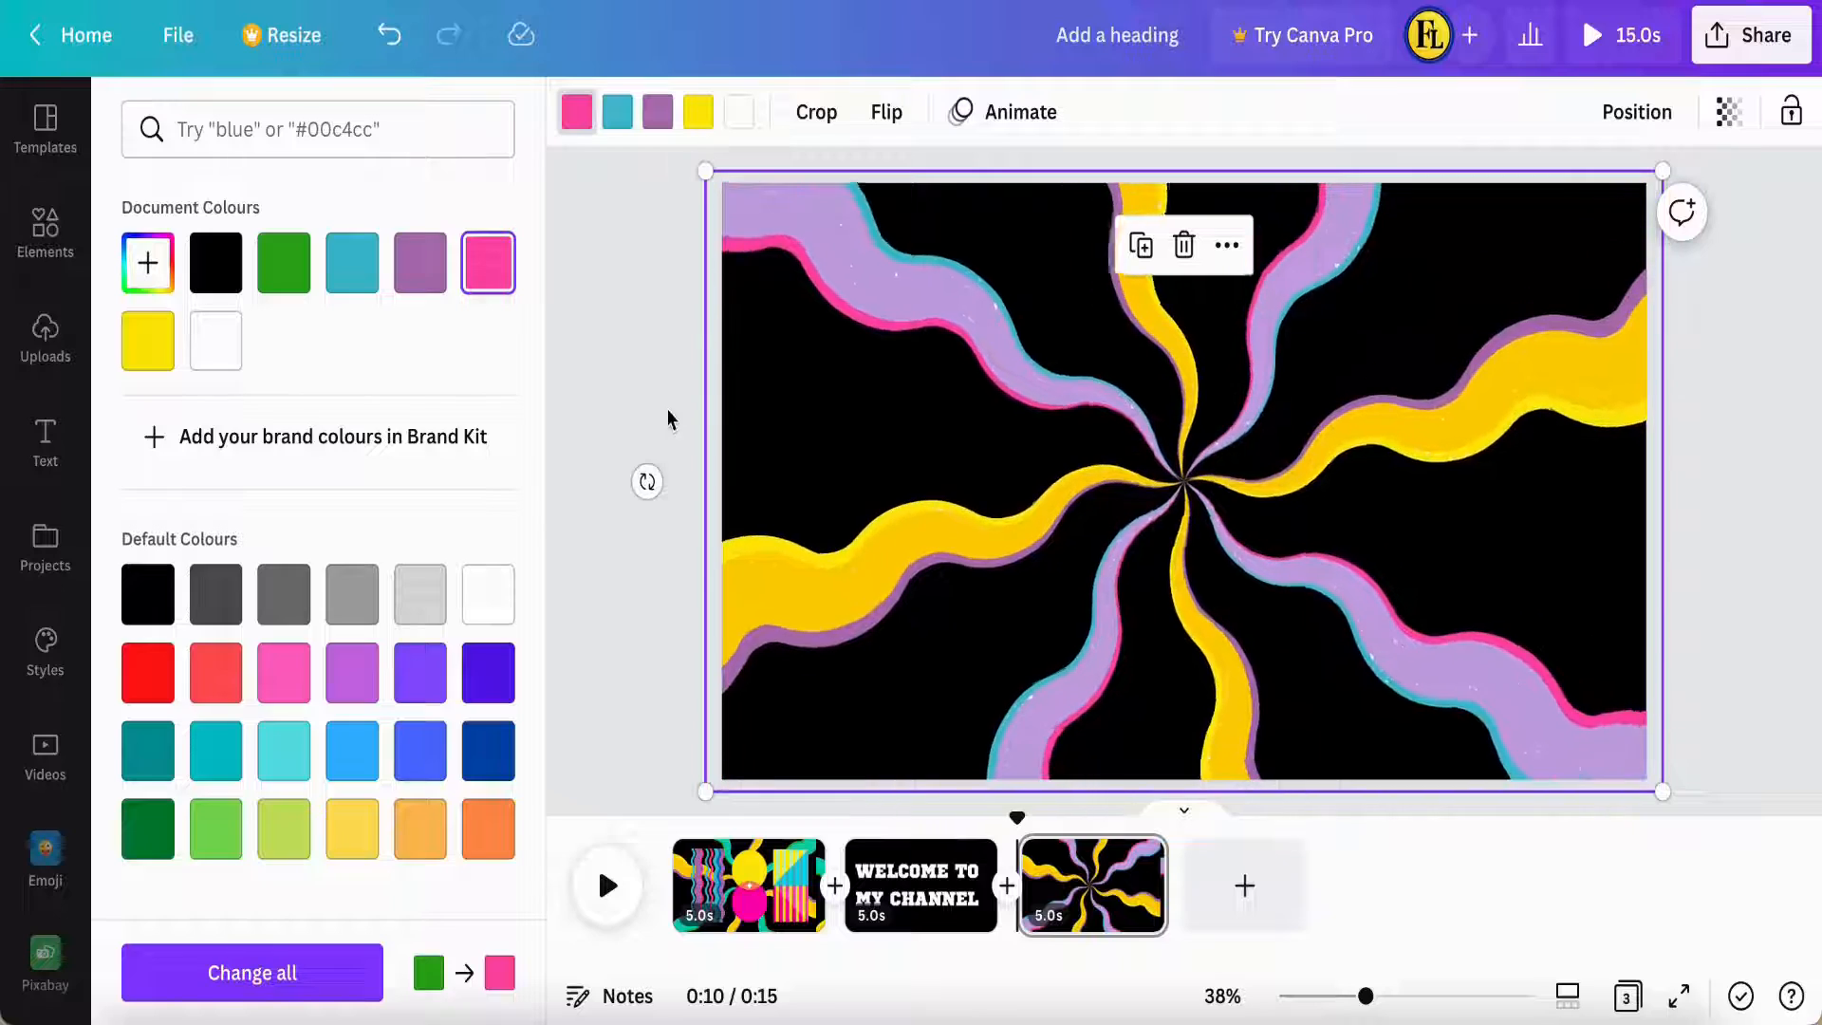
click(628, 410)
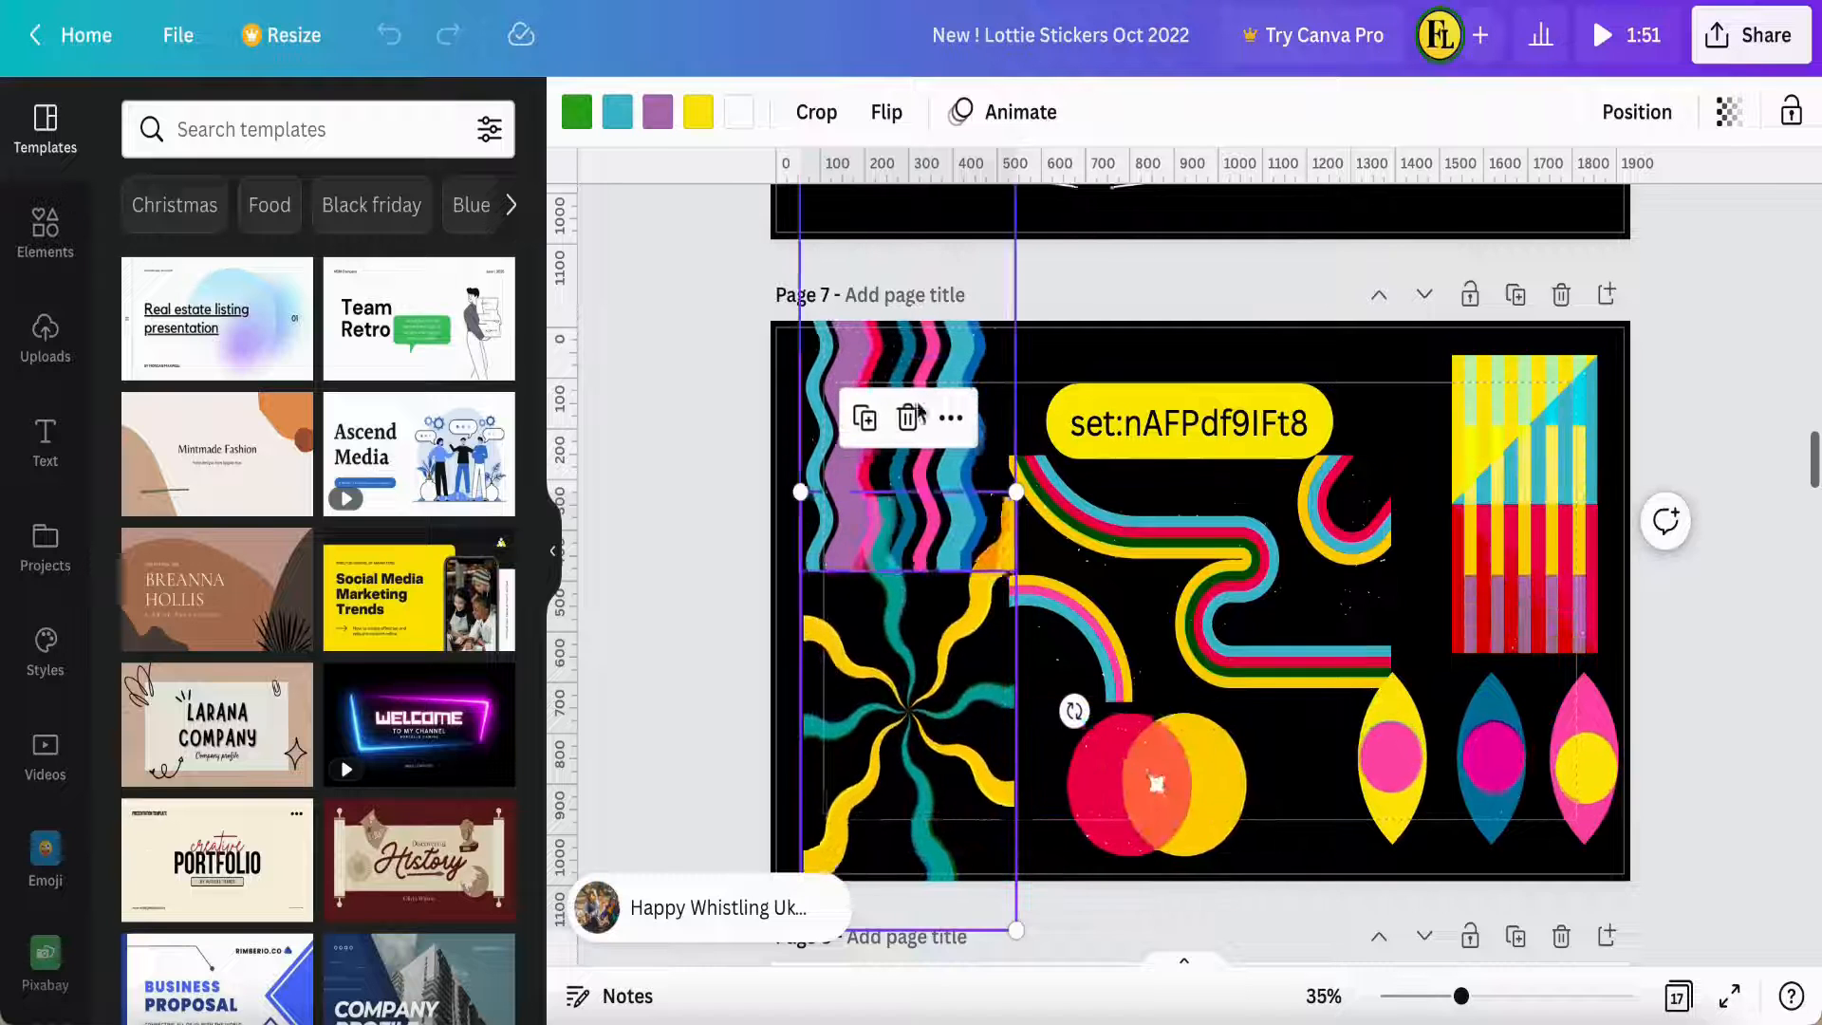
Copy the wavy stripes, striped rectangle and overlapping circles stickers together from page 7 of the Lottie stickers design and paste them over the sunburst
click(918, 373)
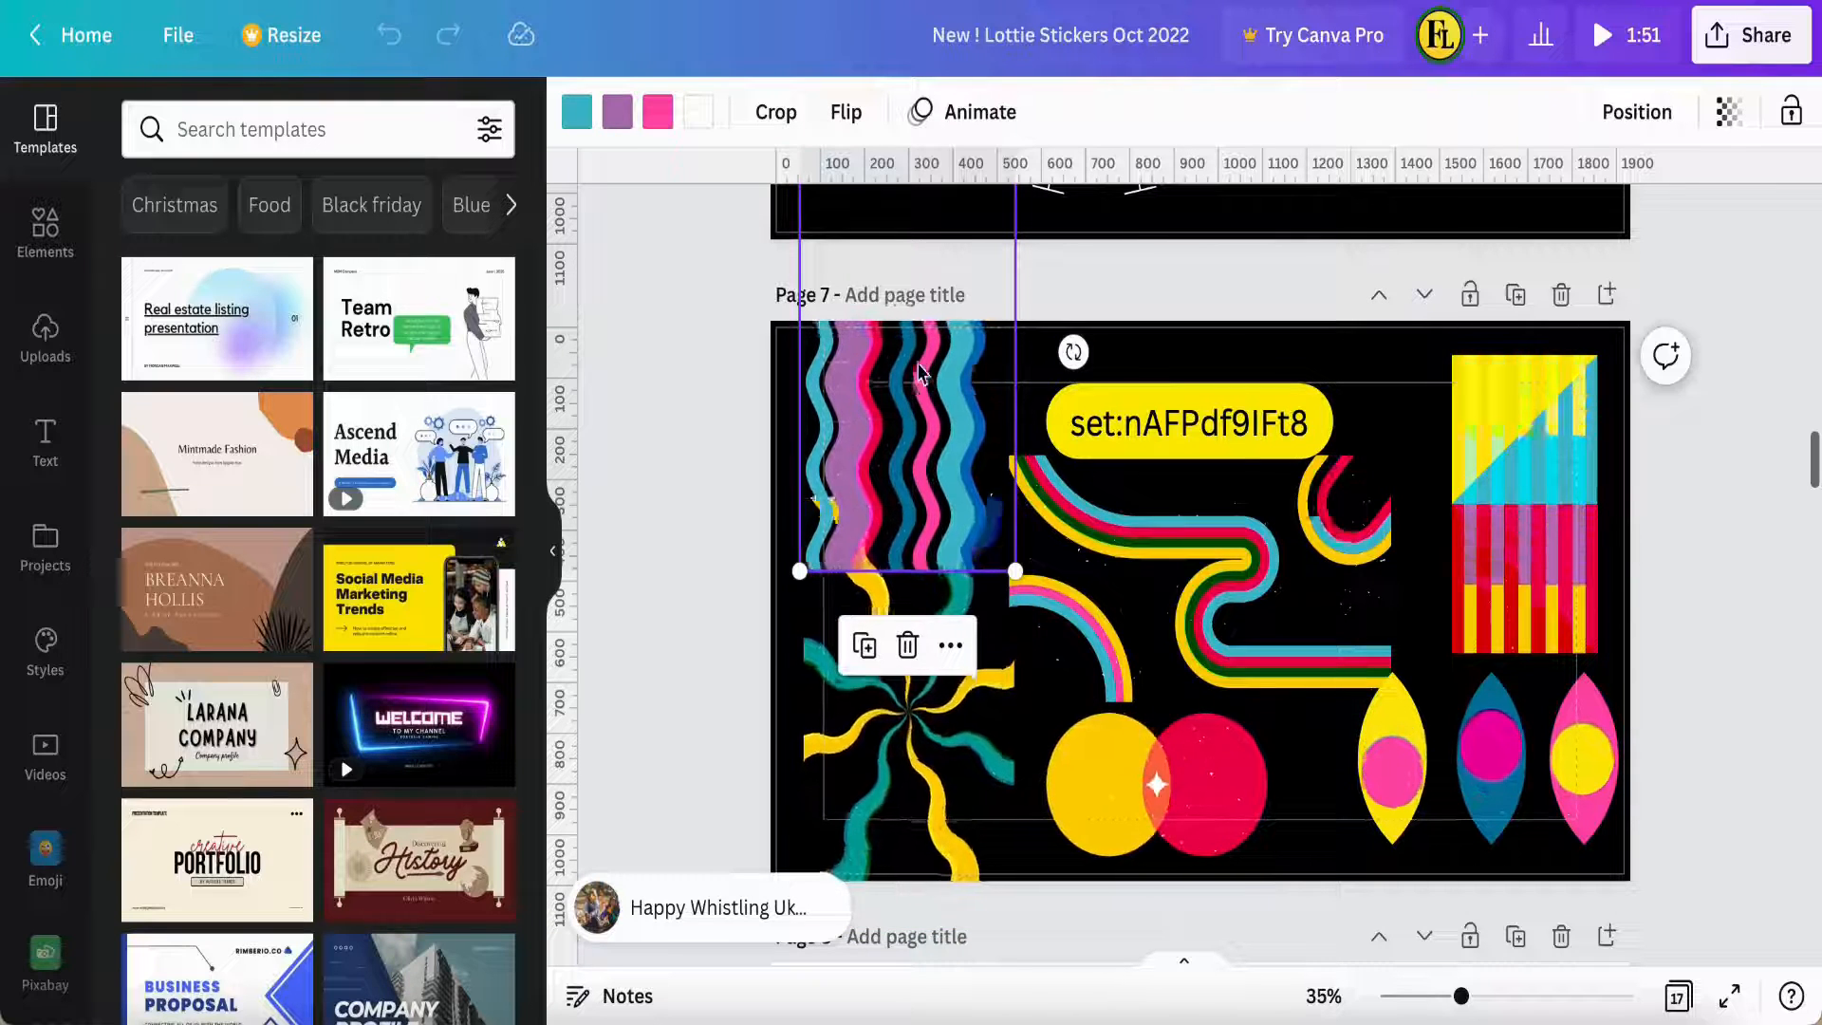
right_click(919, 373)
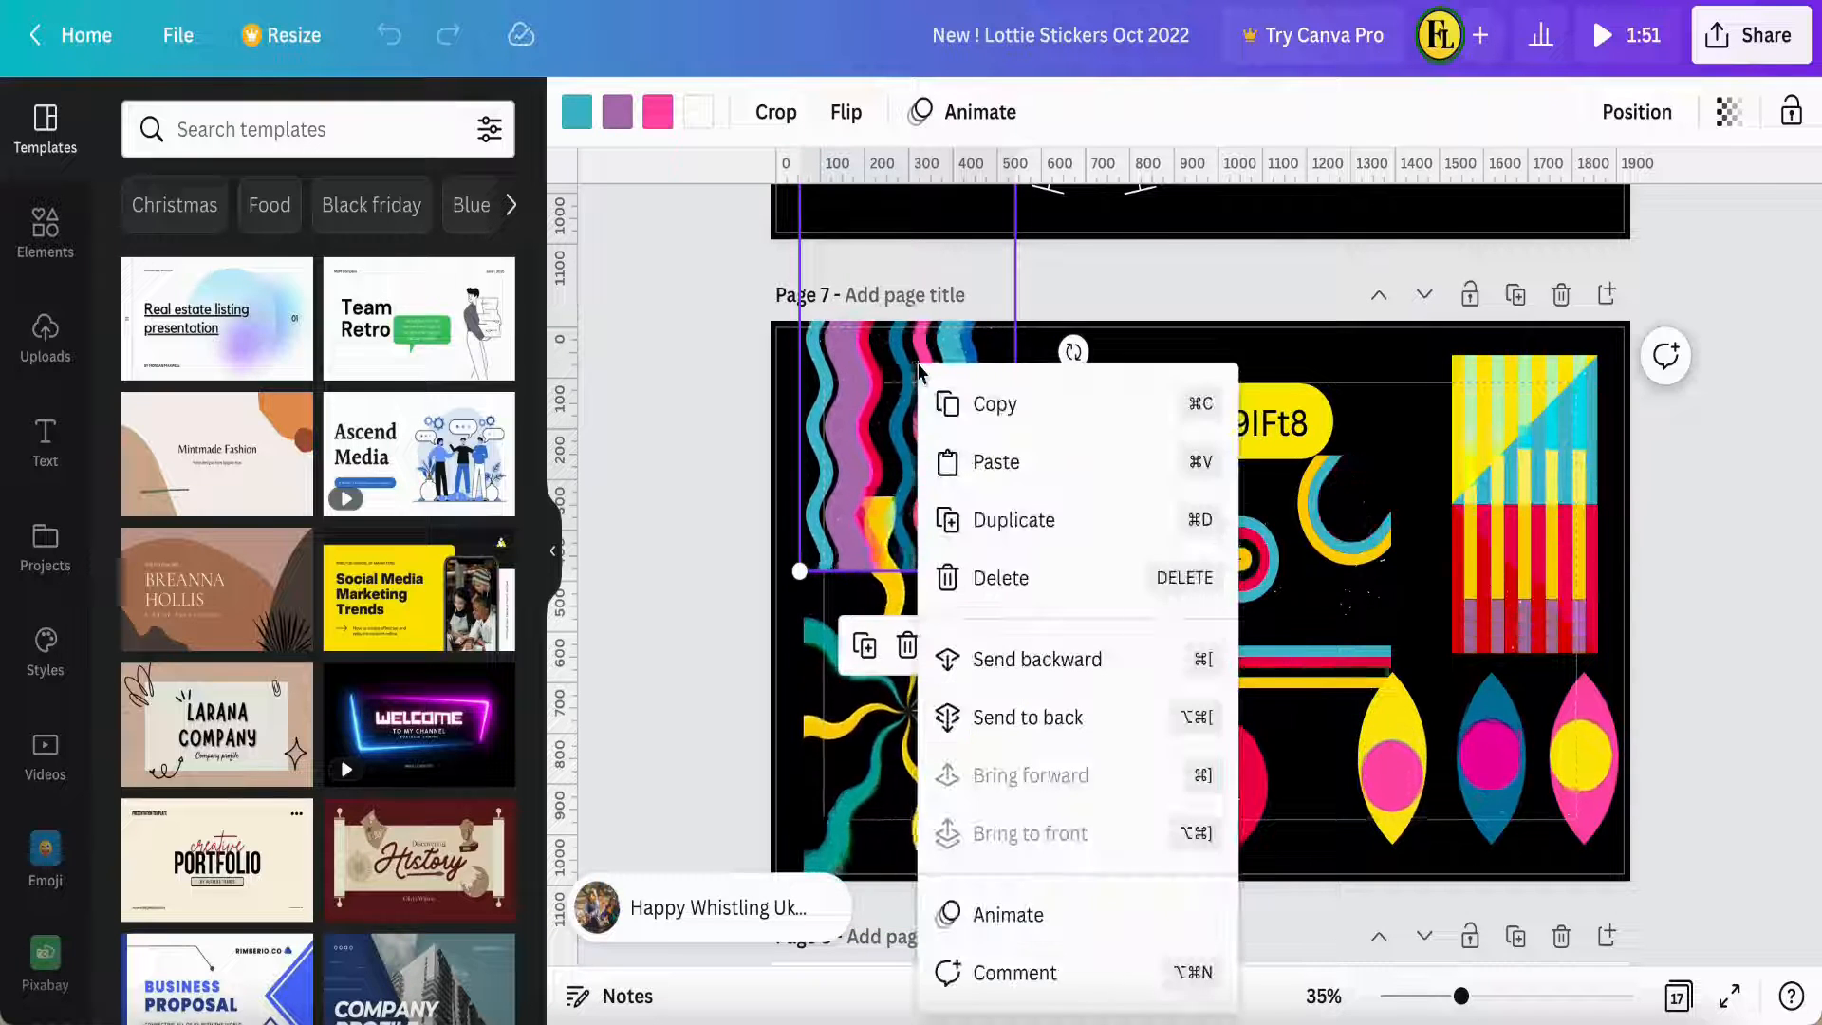
shift+click(1497, 475)
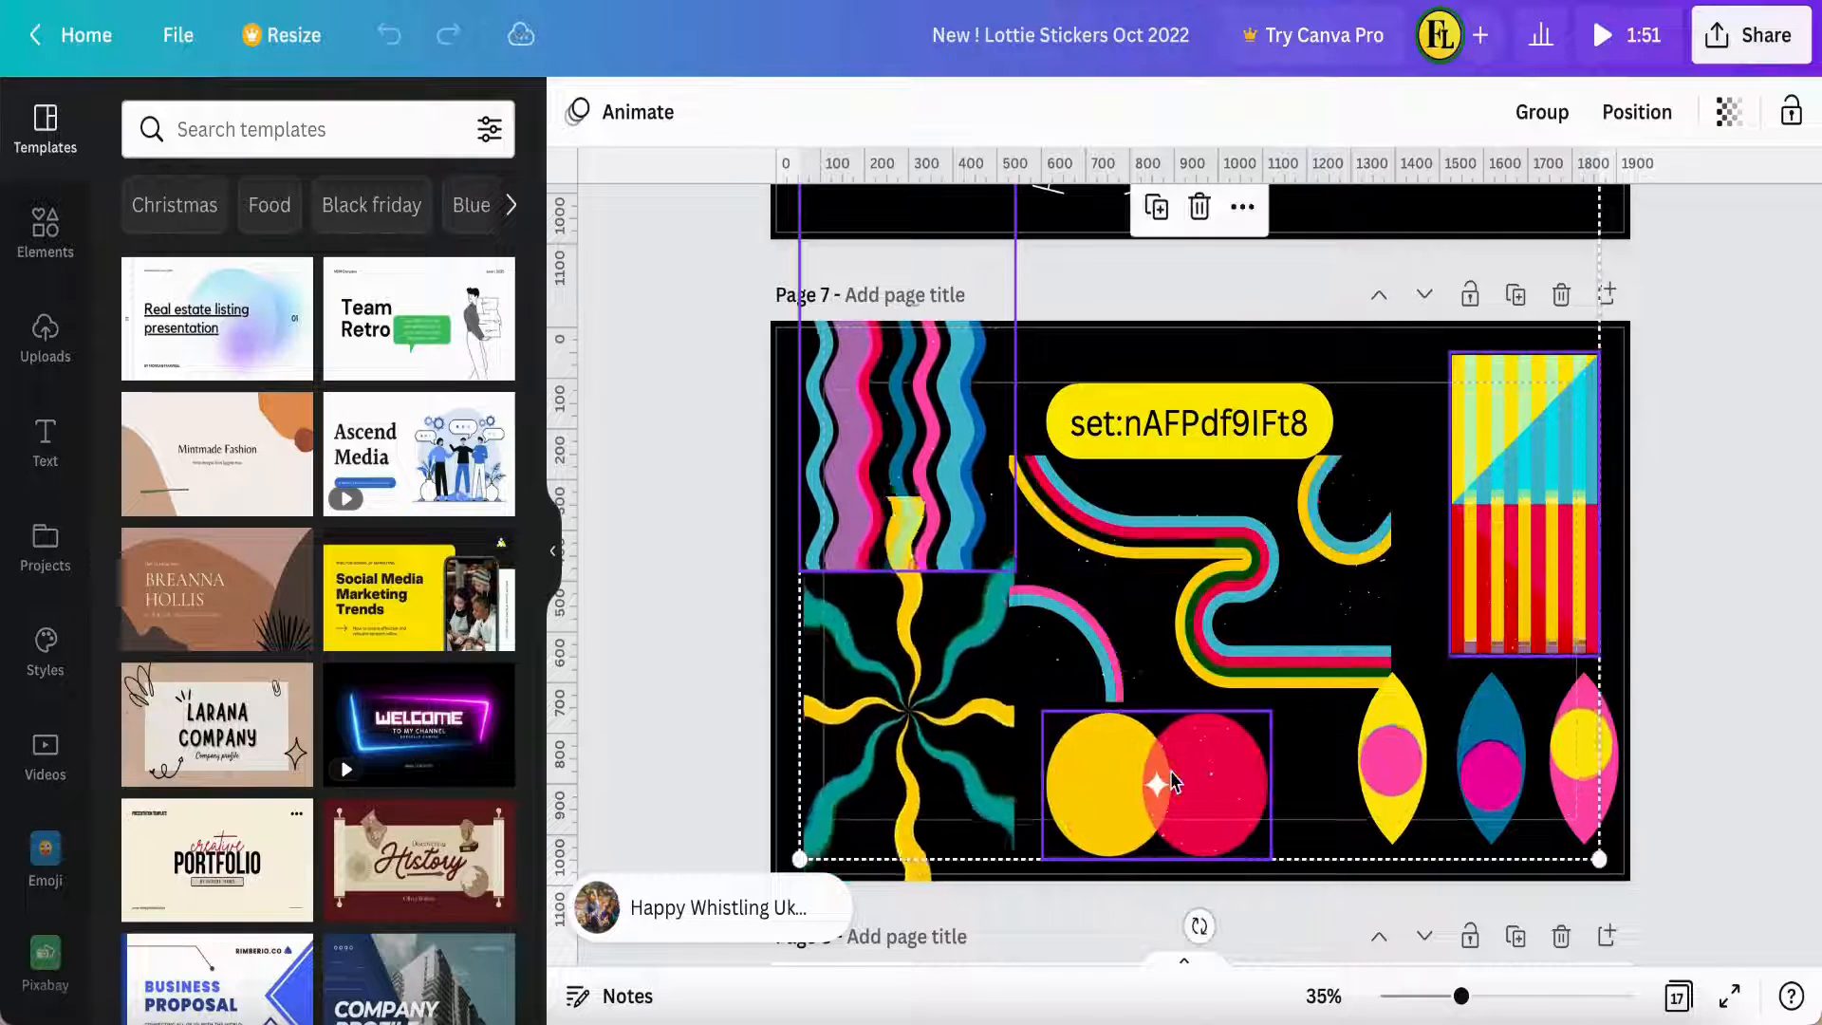
right_click(1176, 783)
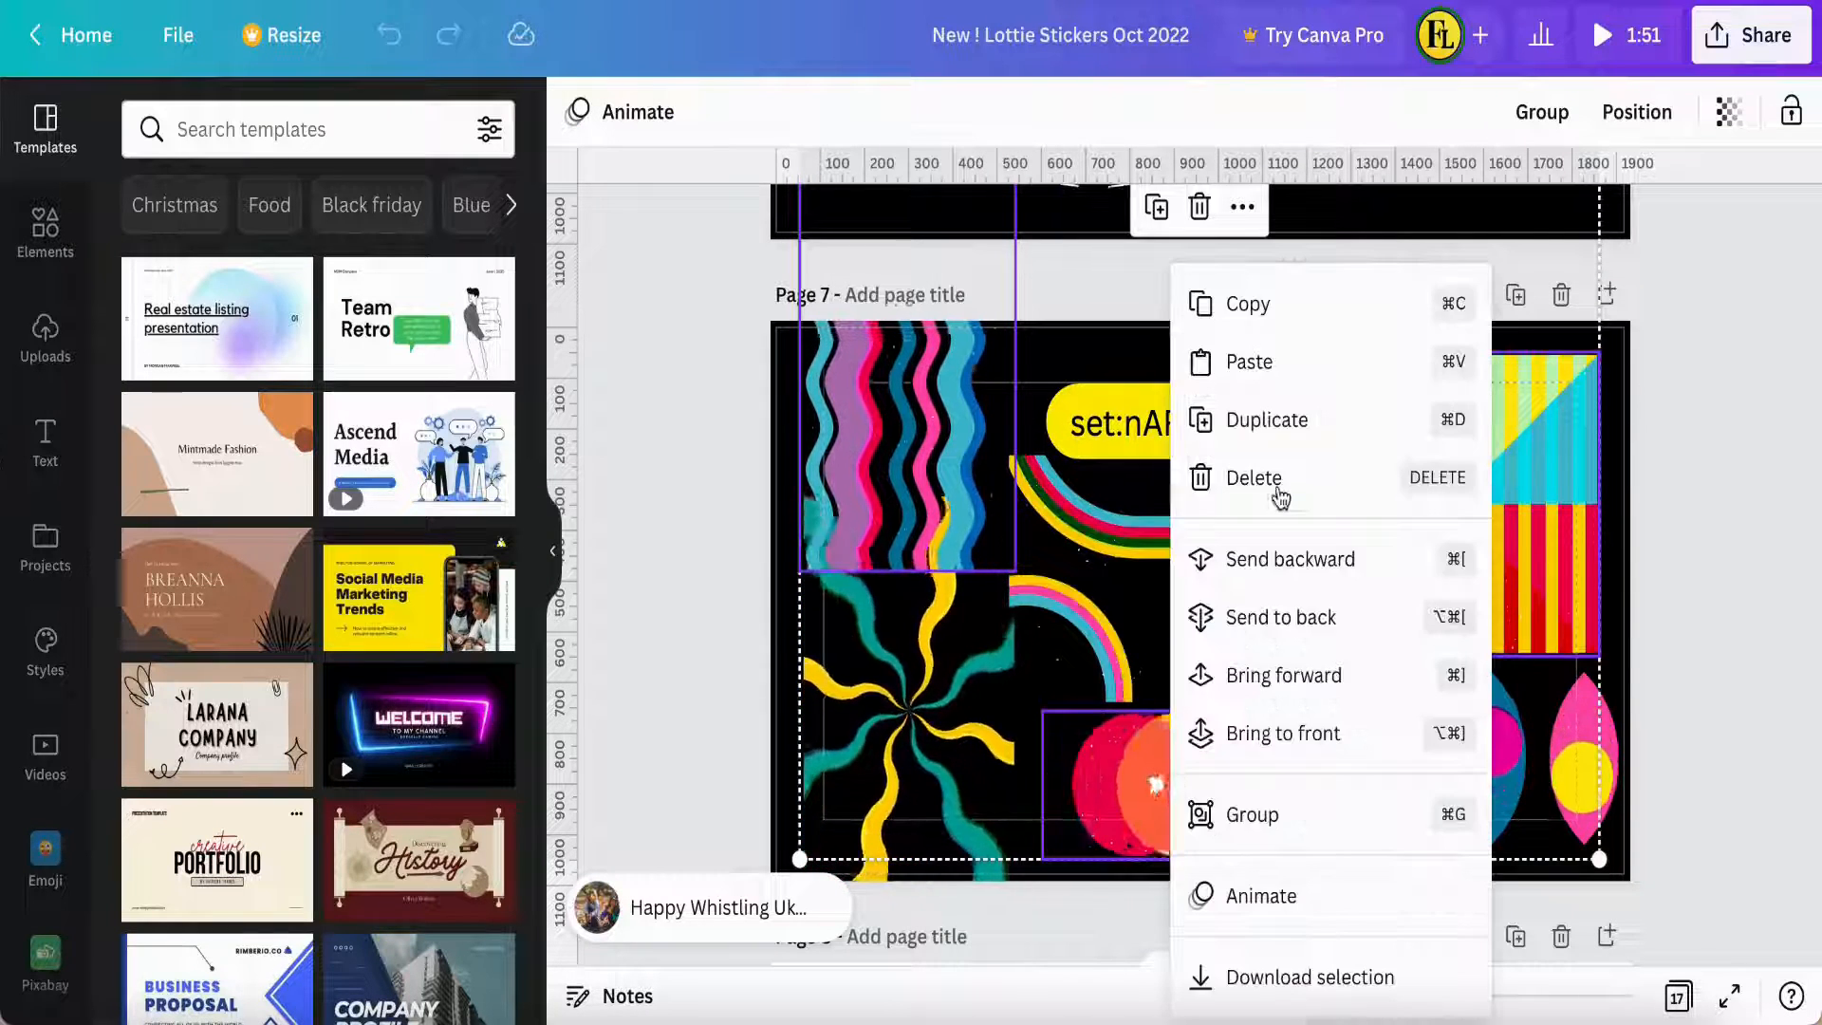
click(1244, 311)
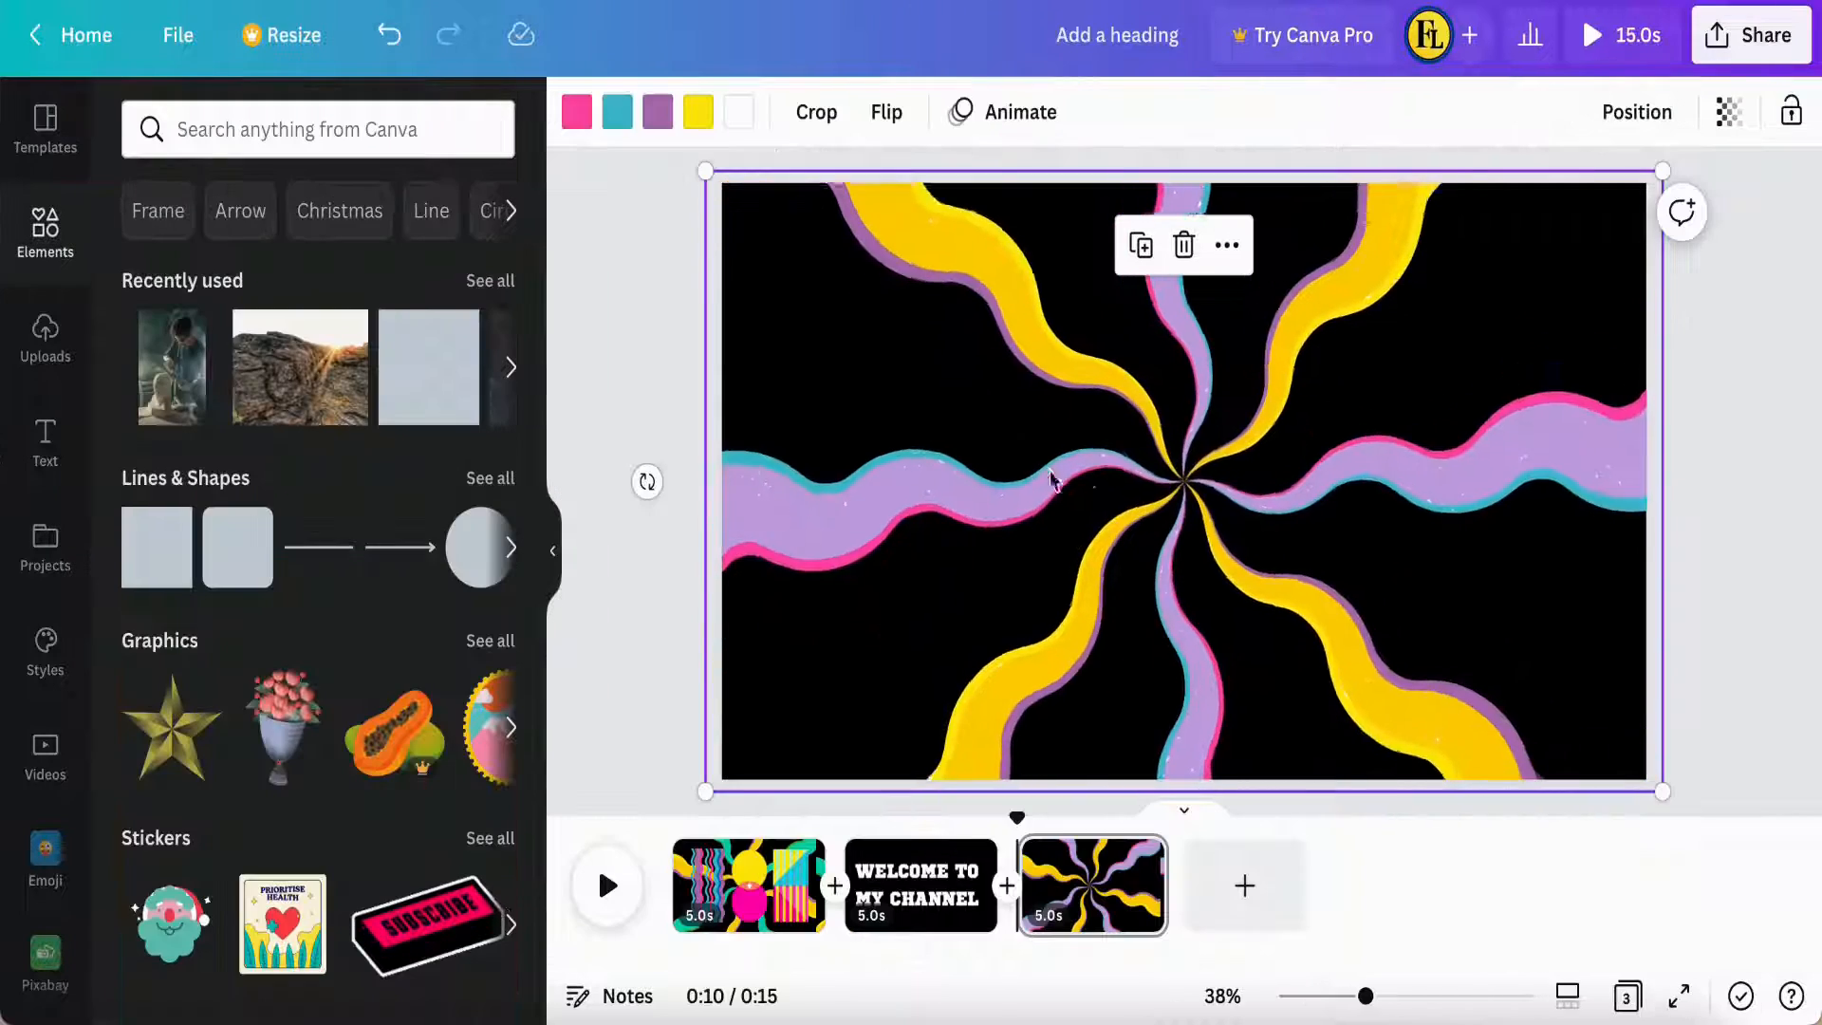
right_click(1072, 467)
click(1125, 558)
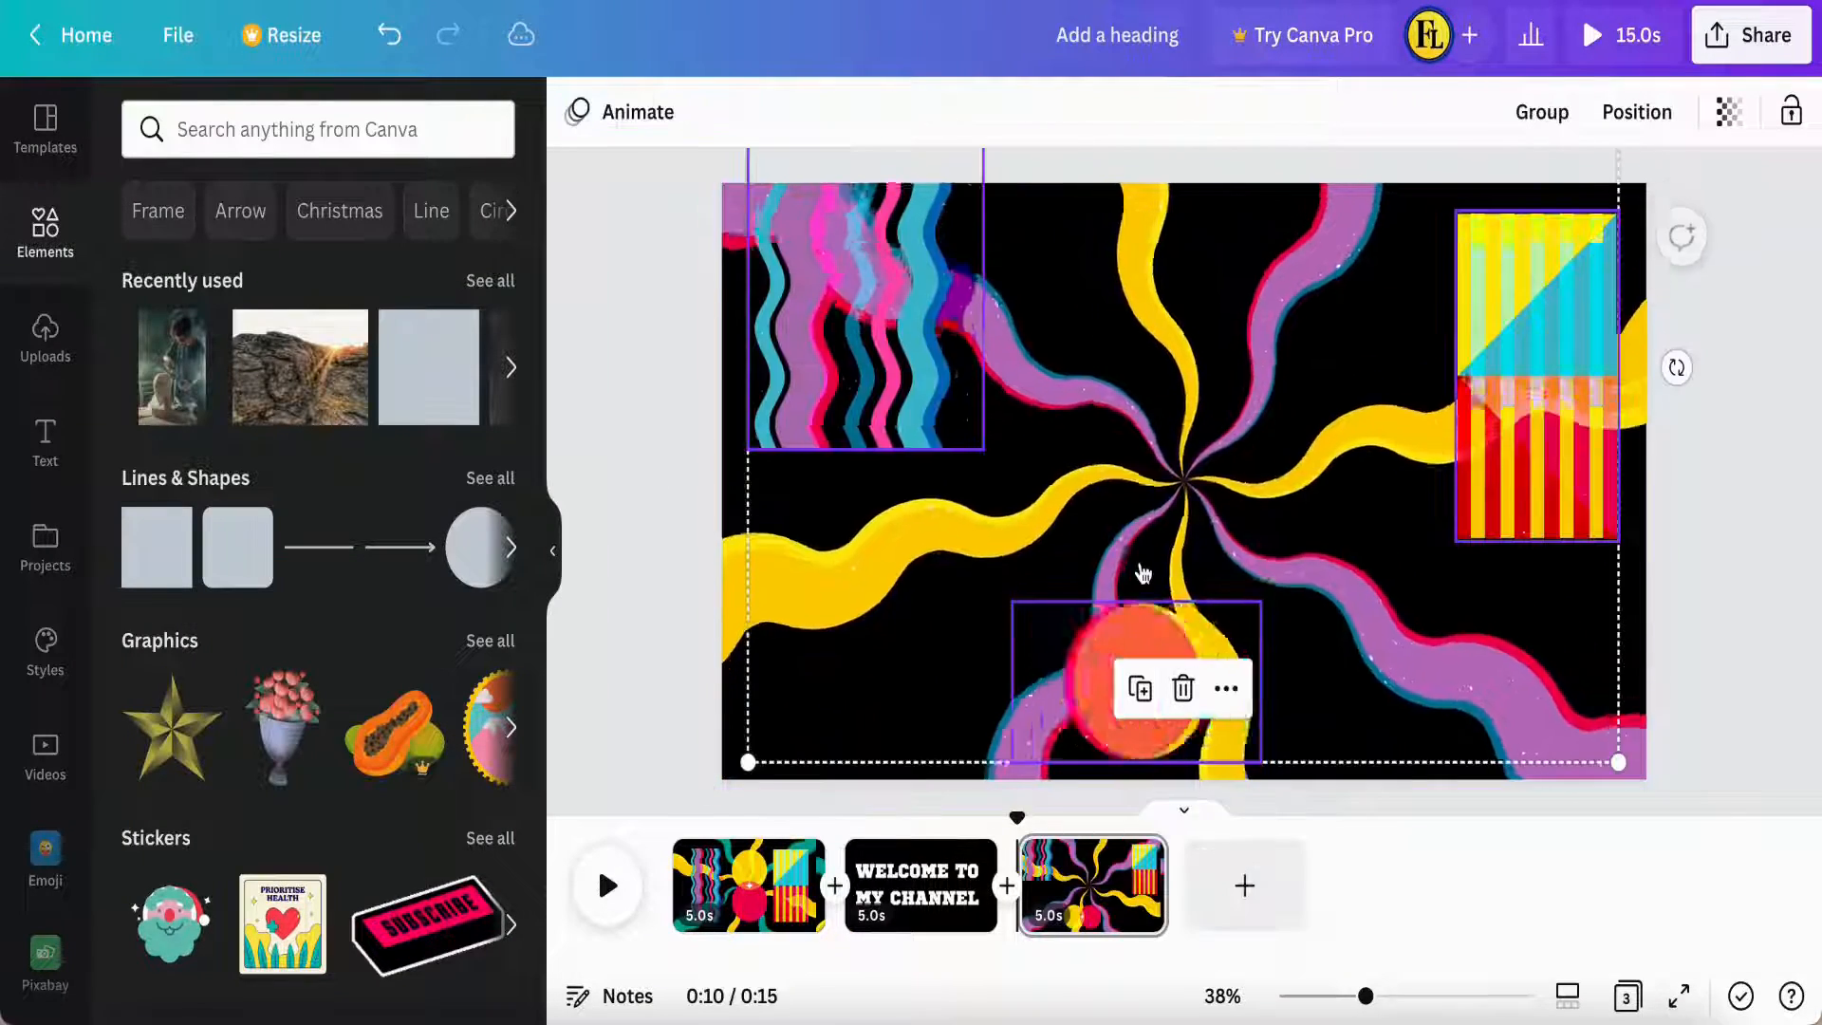
Move the wavy stripes sticker down so that it sits fully on the left side of the page
click(1190, 424)
drag(857, 375, 874, 630)
Rotate the overlapping circles sticker to -180°, enlarge it to the wavy stripes' height and place it near the page centre
click(1115, 688)
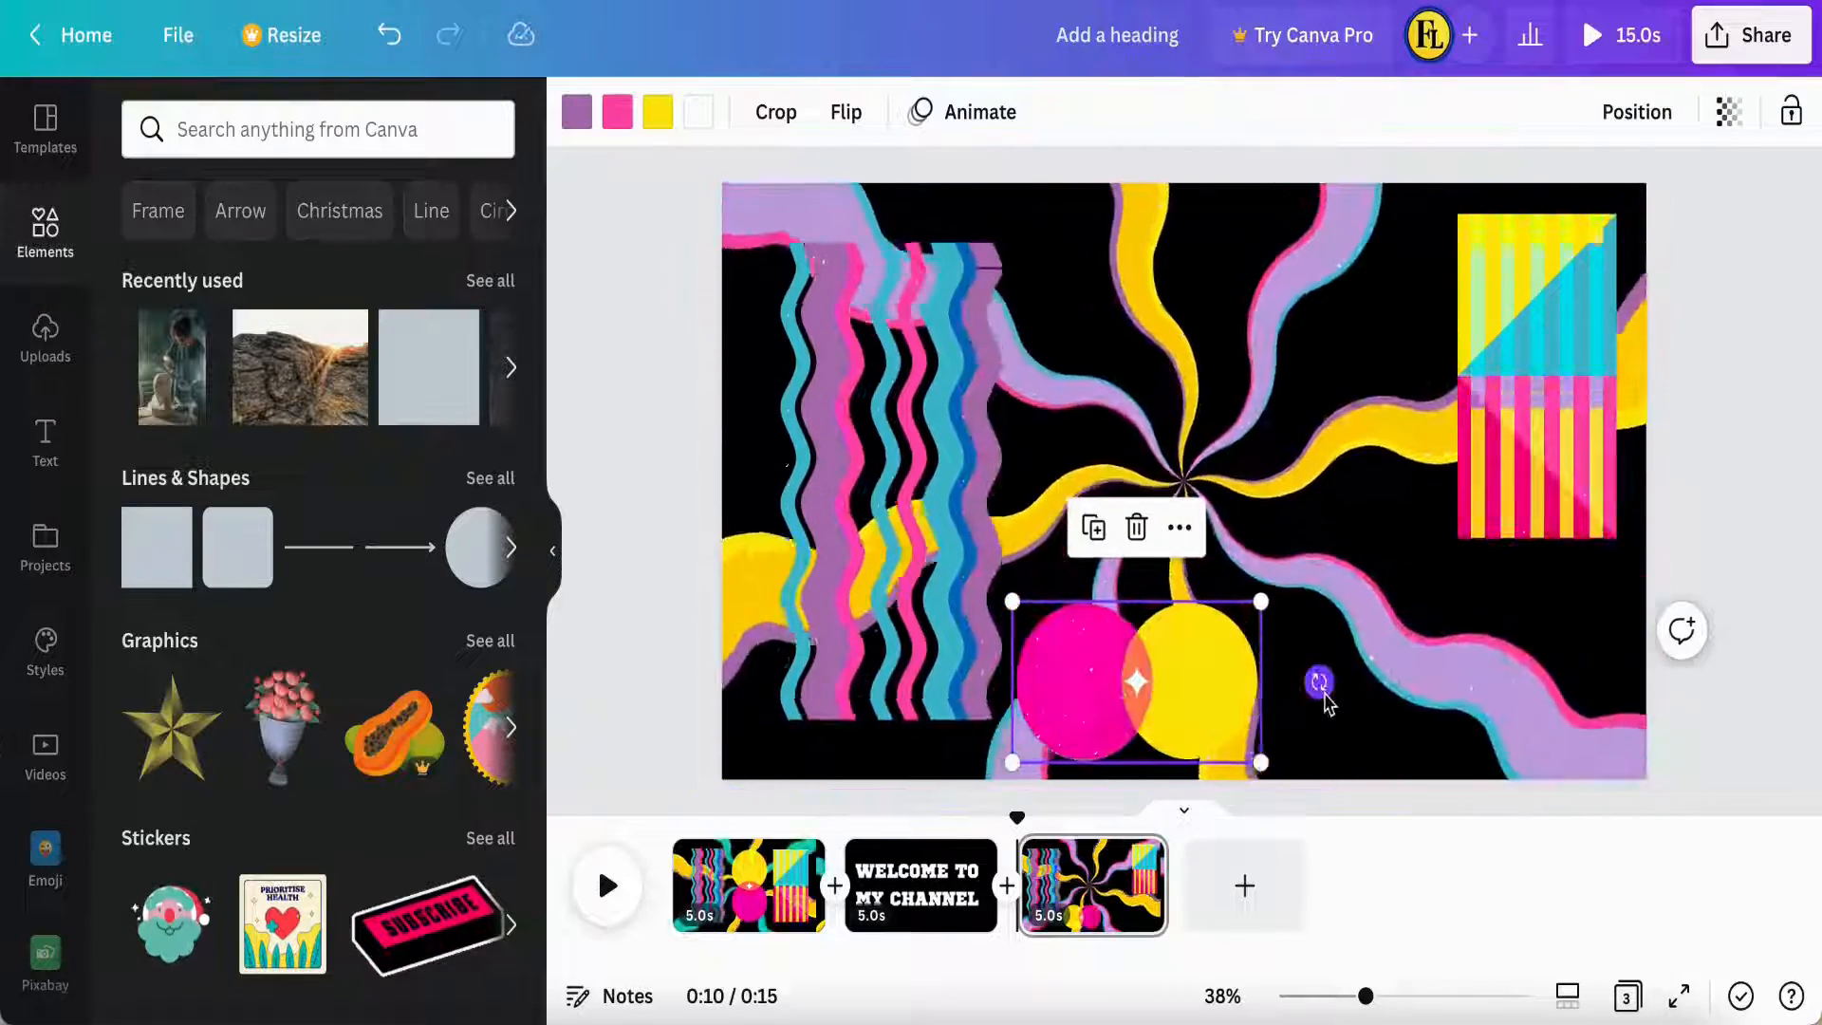
drag(1319, 682, 1146, 443)
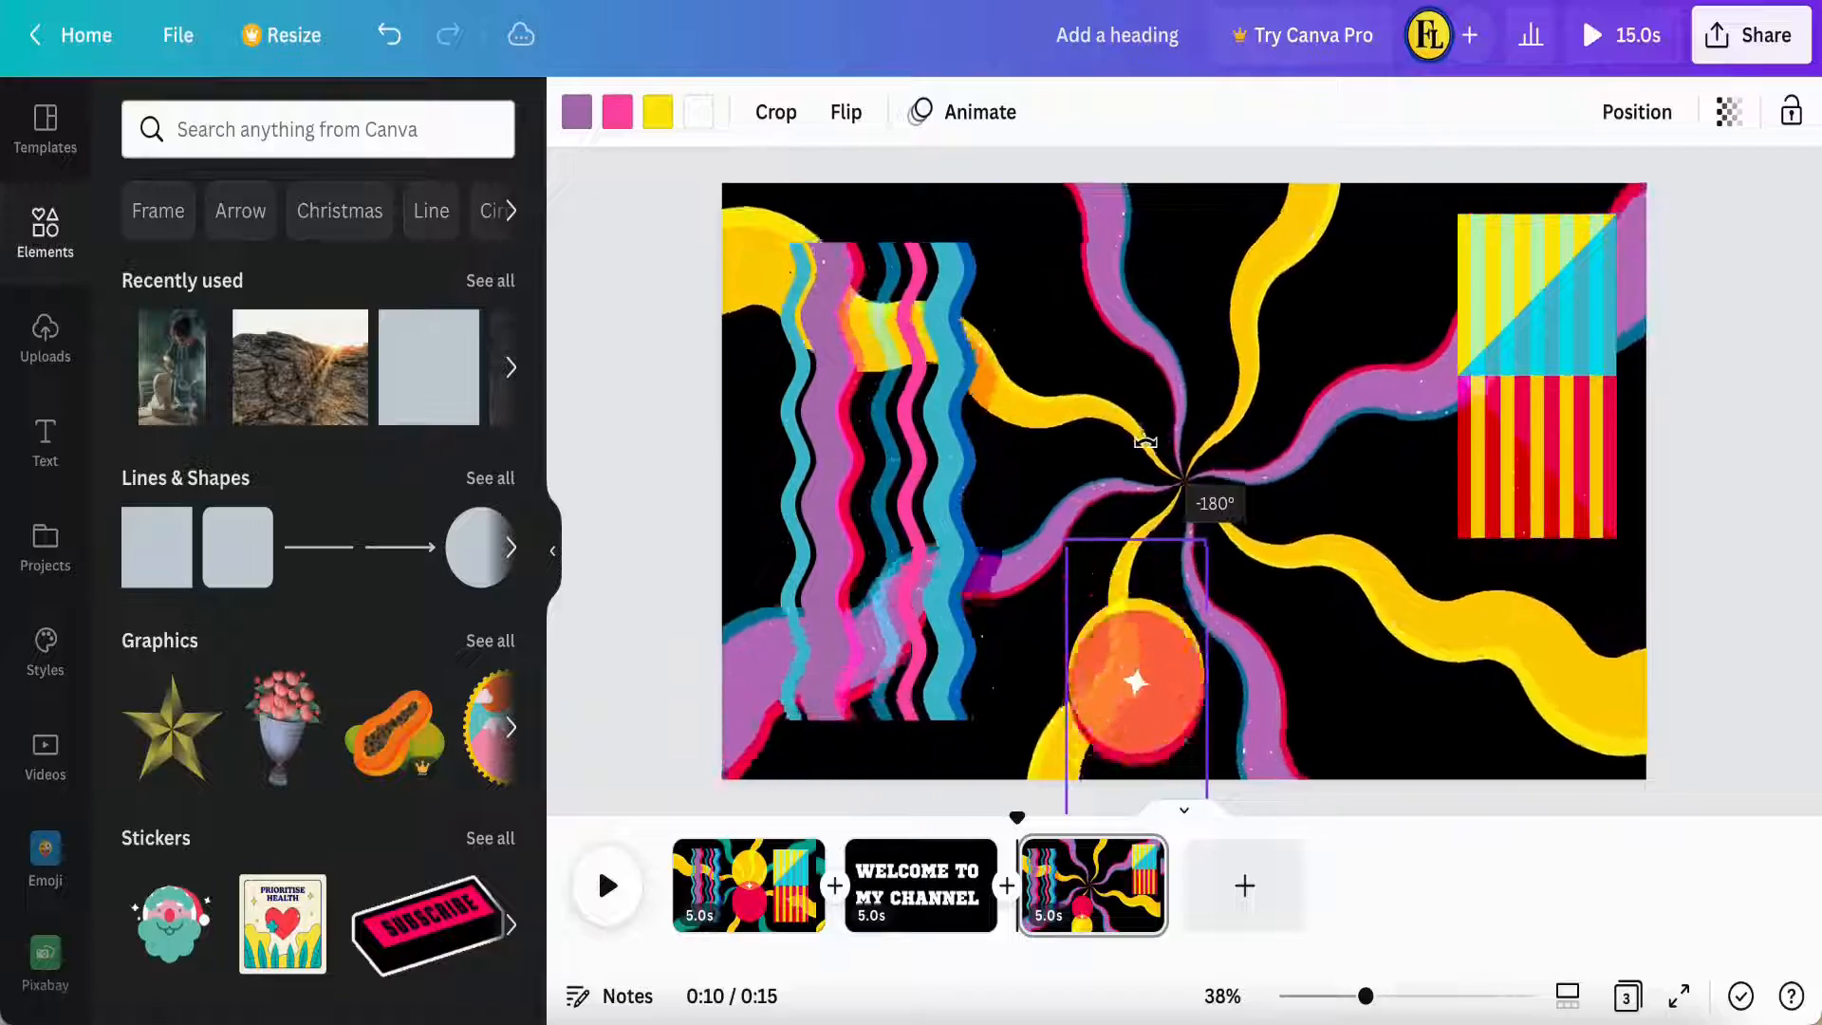
drag(1149, 719, 1145, 541)
drag(1071, 445, 1066, 382)
drag(1142, 531, 1297, 693)
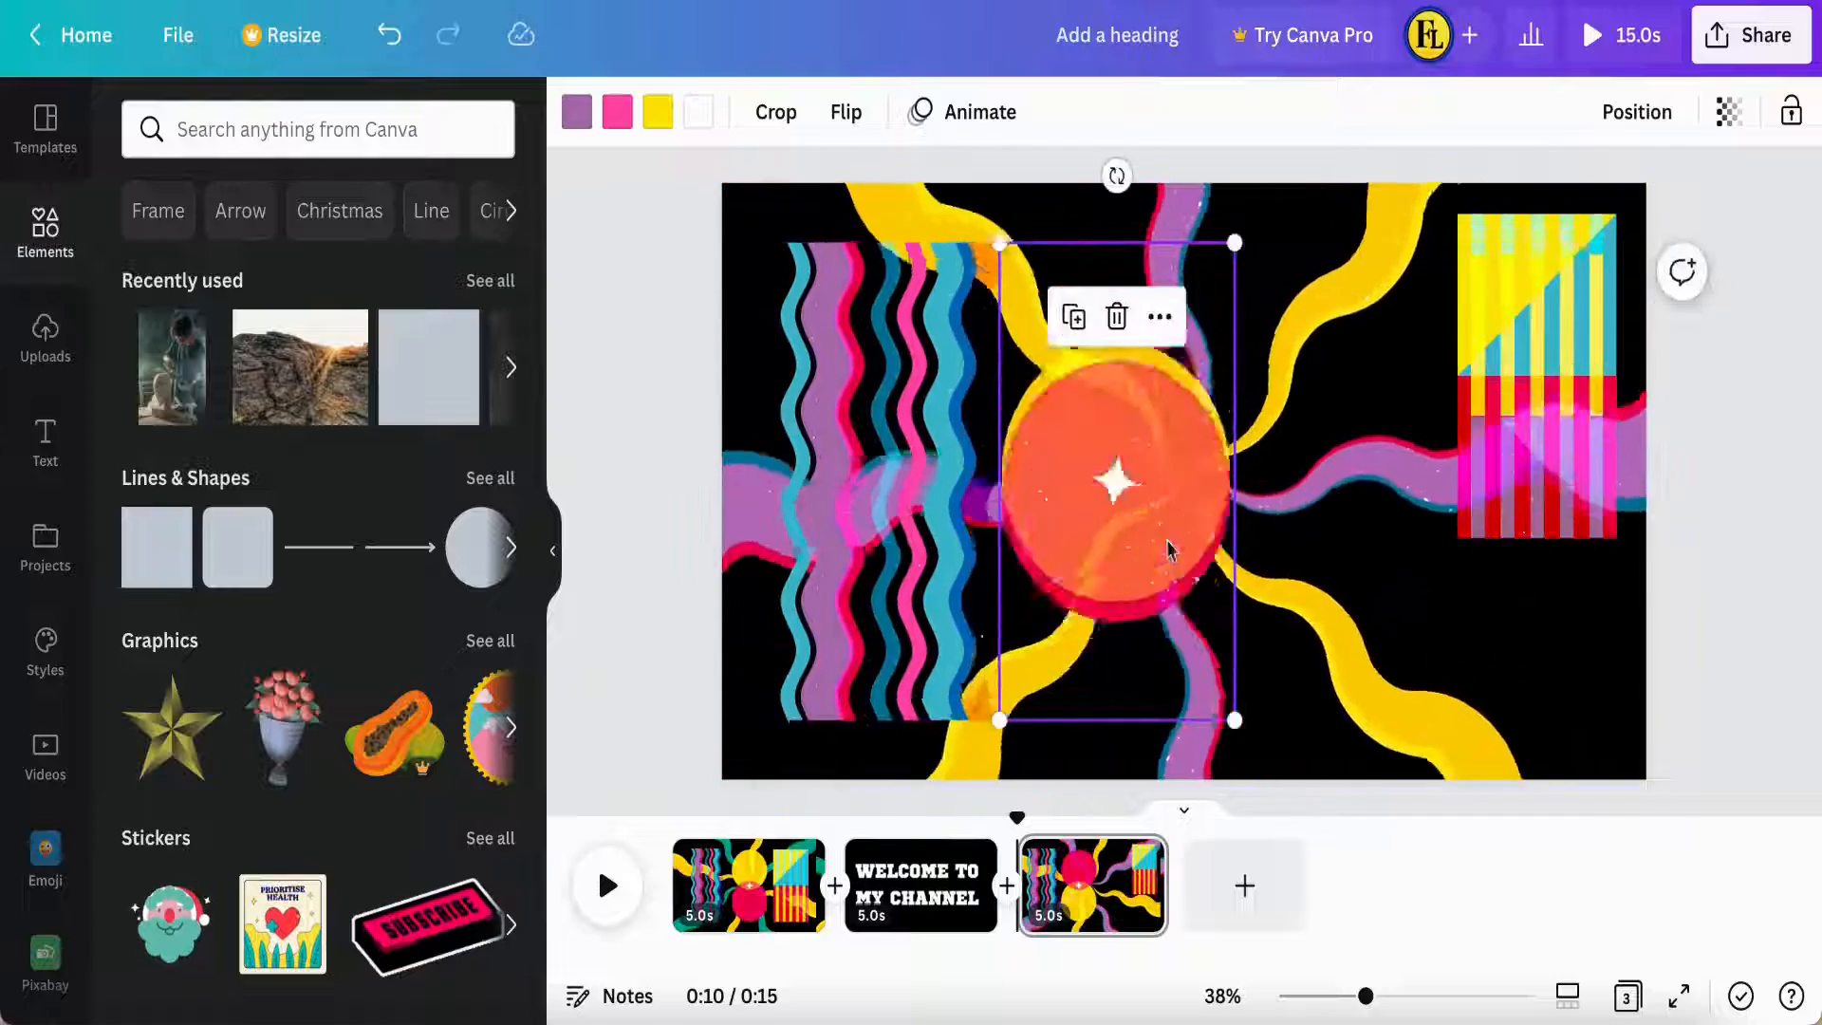
drag(1179, 521, 1212, 512)
Reposition the striped rectangle sticker on the right side of the page and enlarge it to match the other stickers' height
click(1512, 356)
drag(1513, 355, 1479, 389)
drag(1429, 576, 1317, 701)
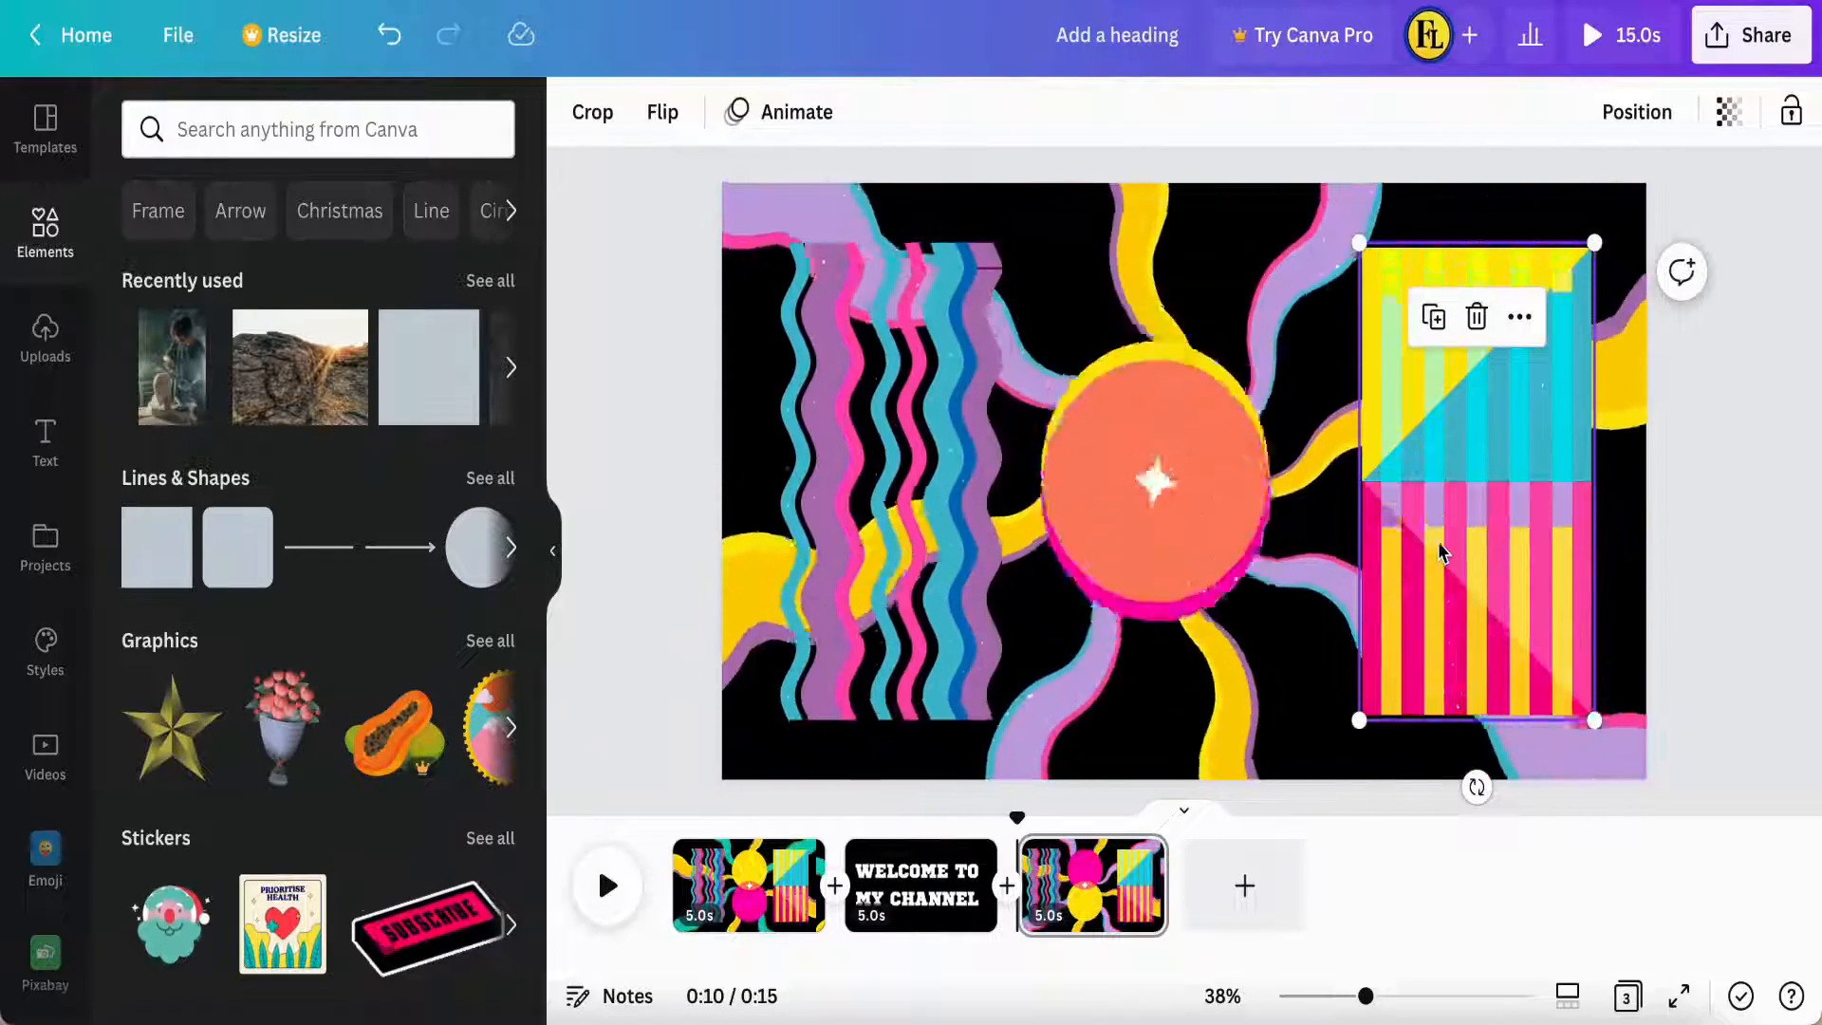
Select the striped rectangle, circles and wavy stripes together and space them evenly with Tidy up
click(1265, 541)
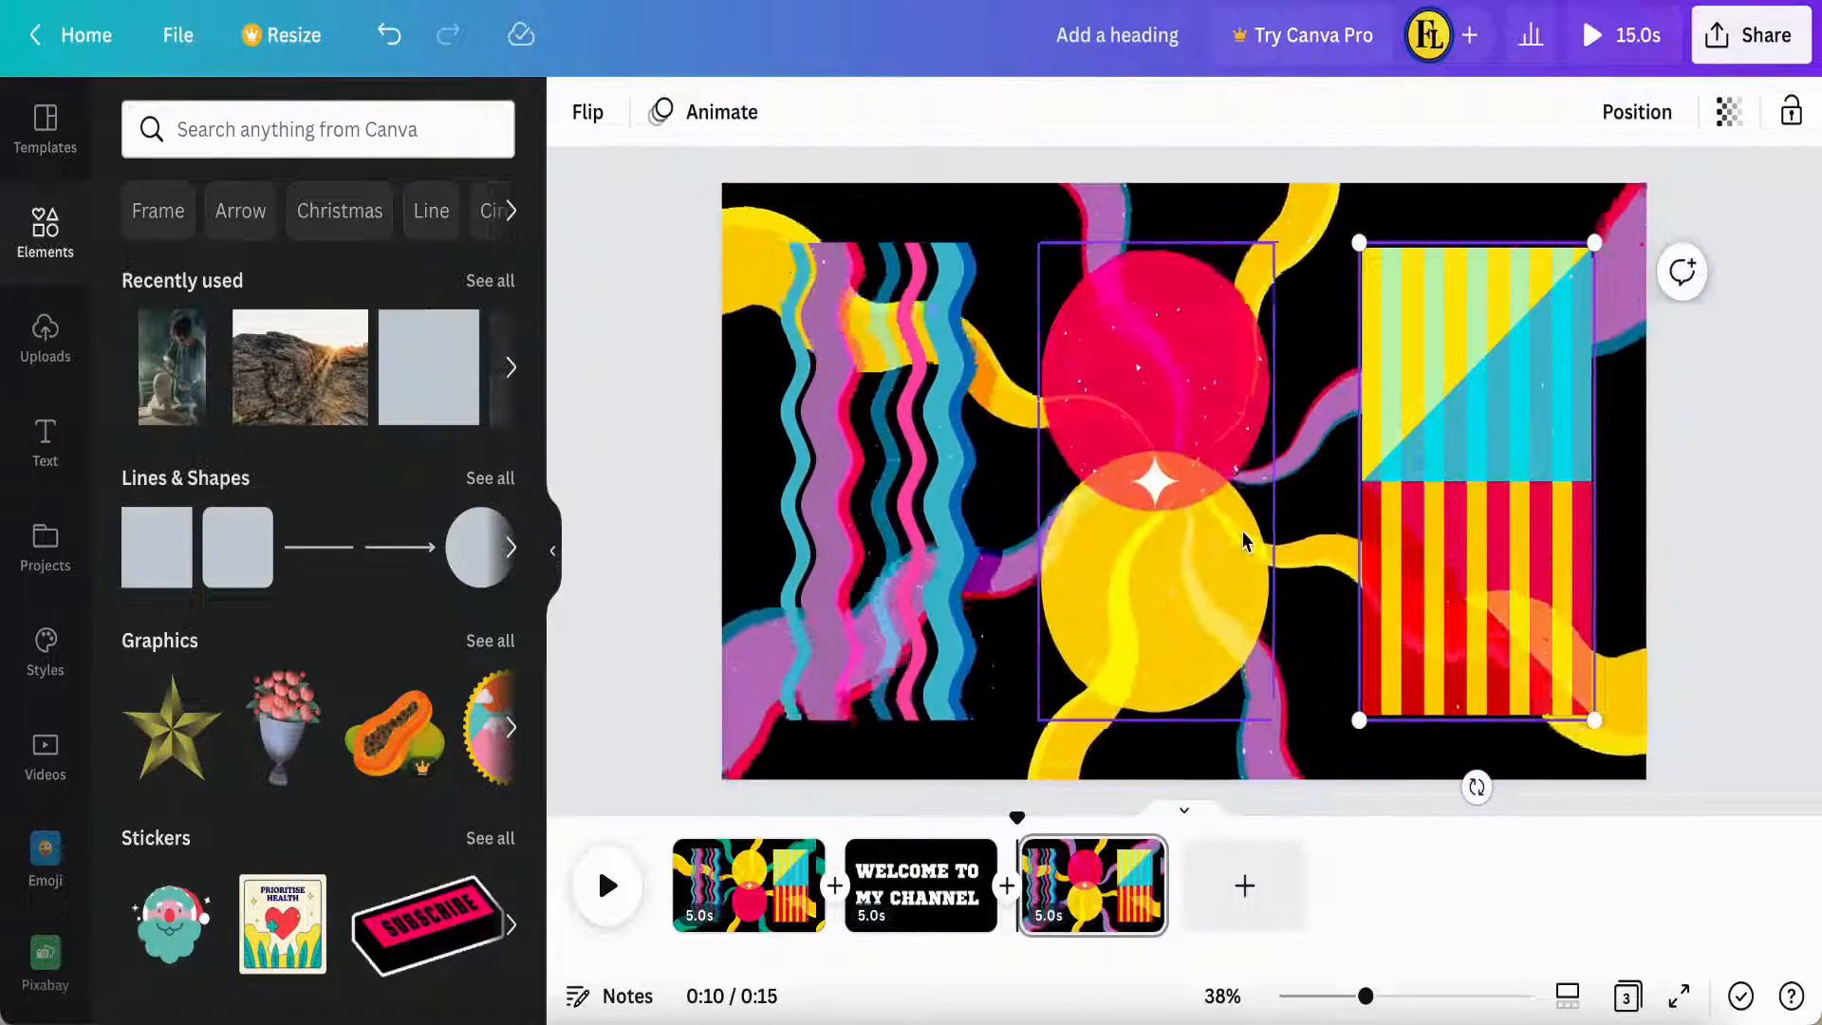
shift+click(1153, 520)
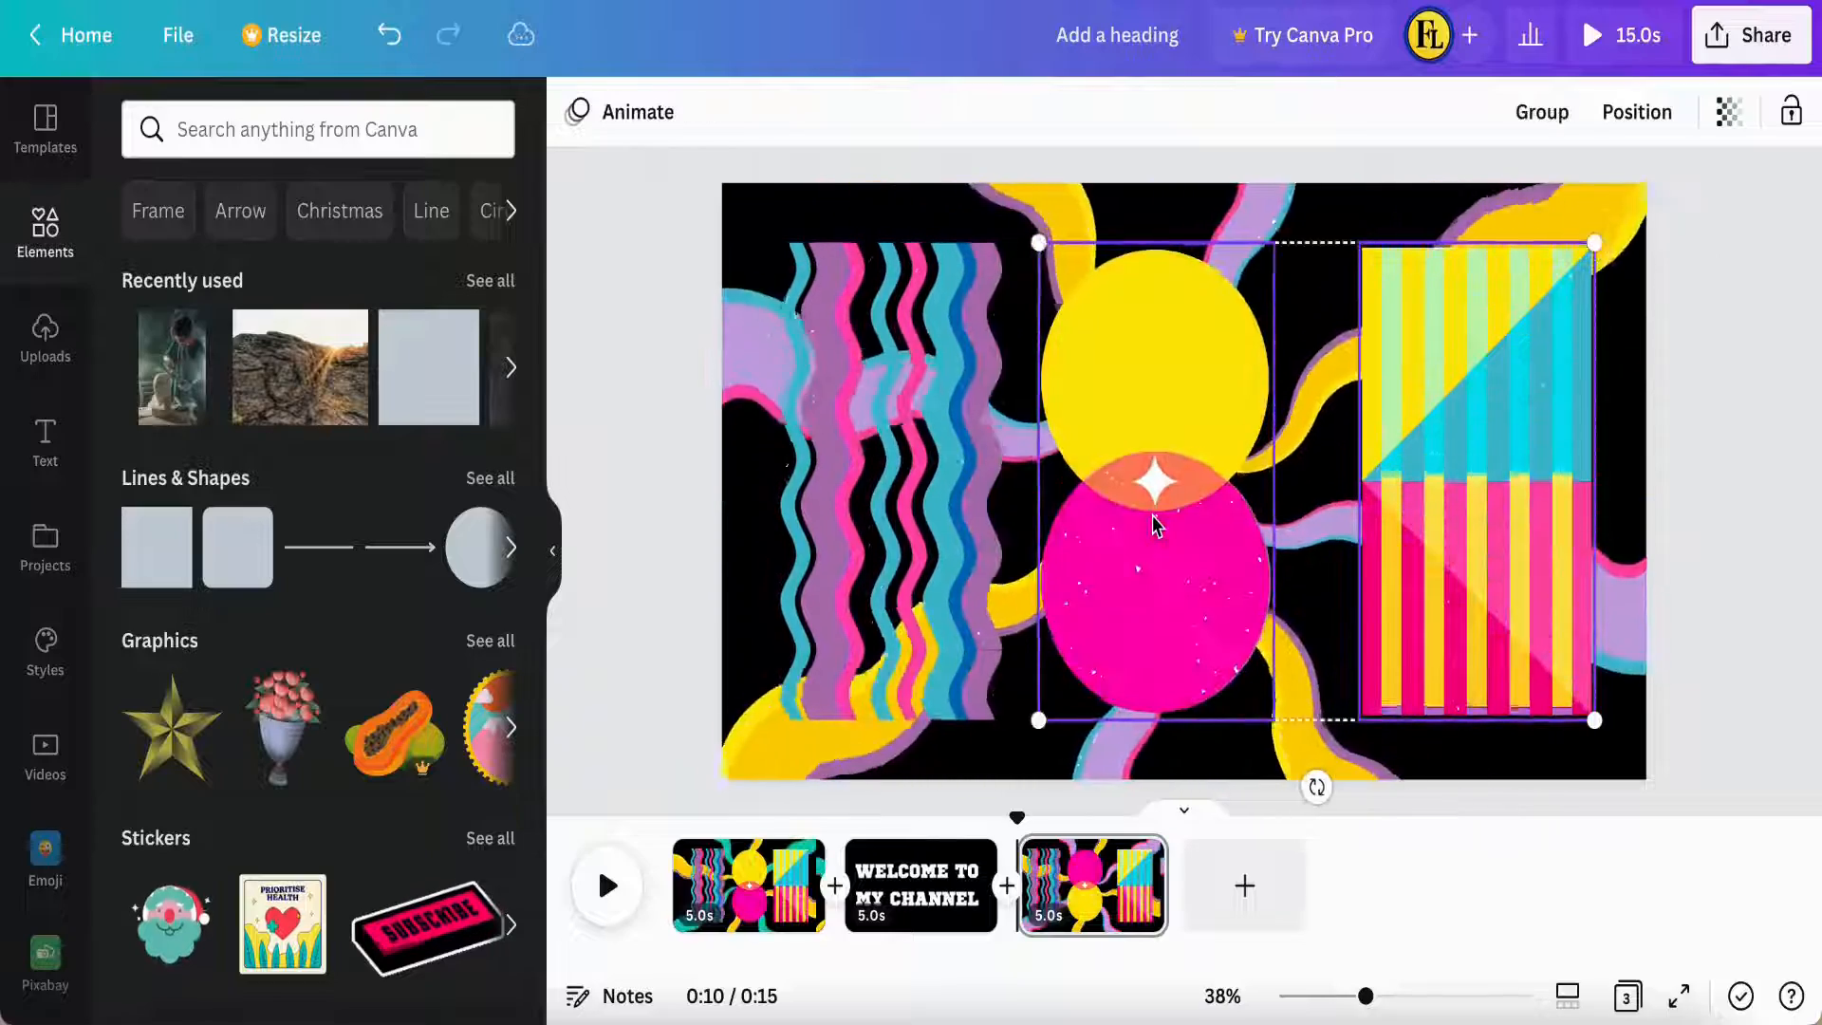
shift+click(949, 515)
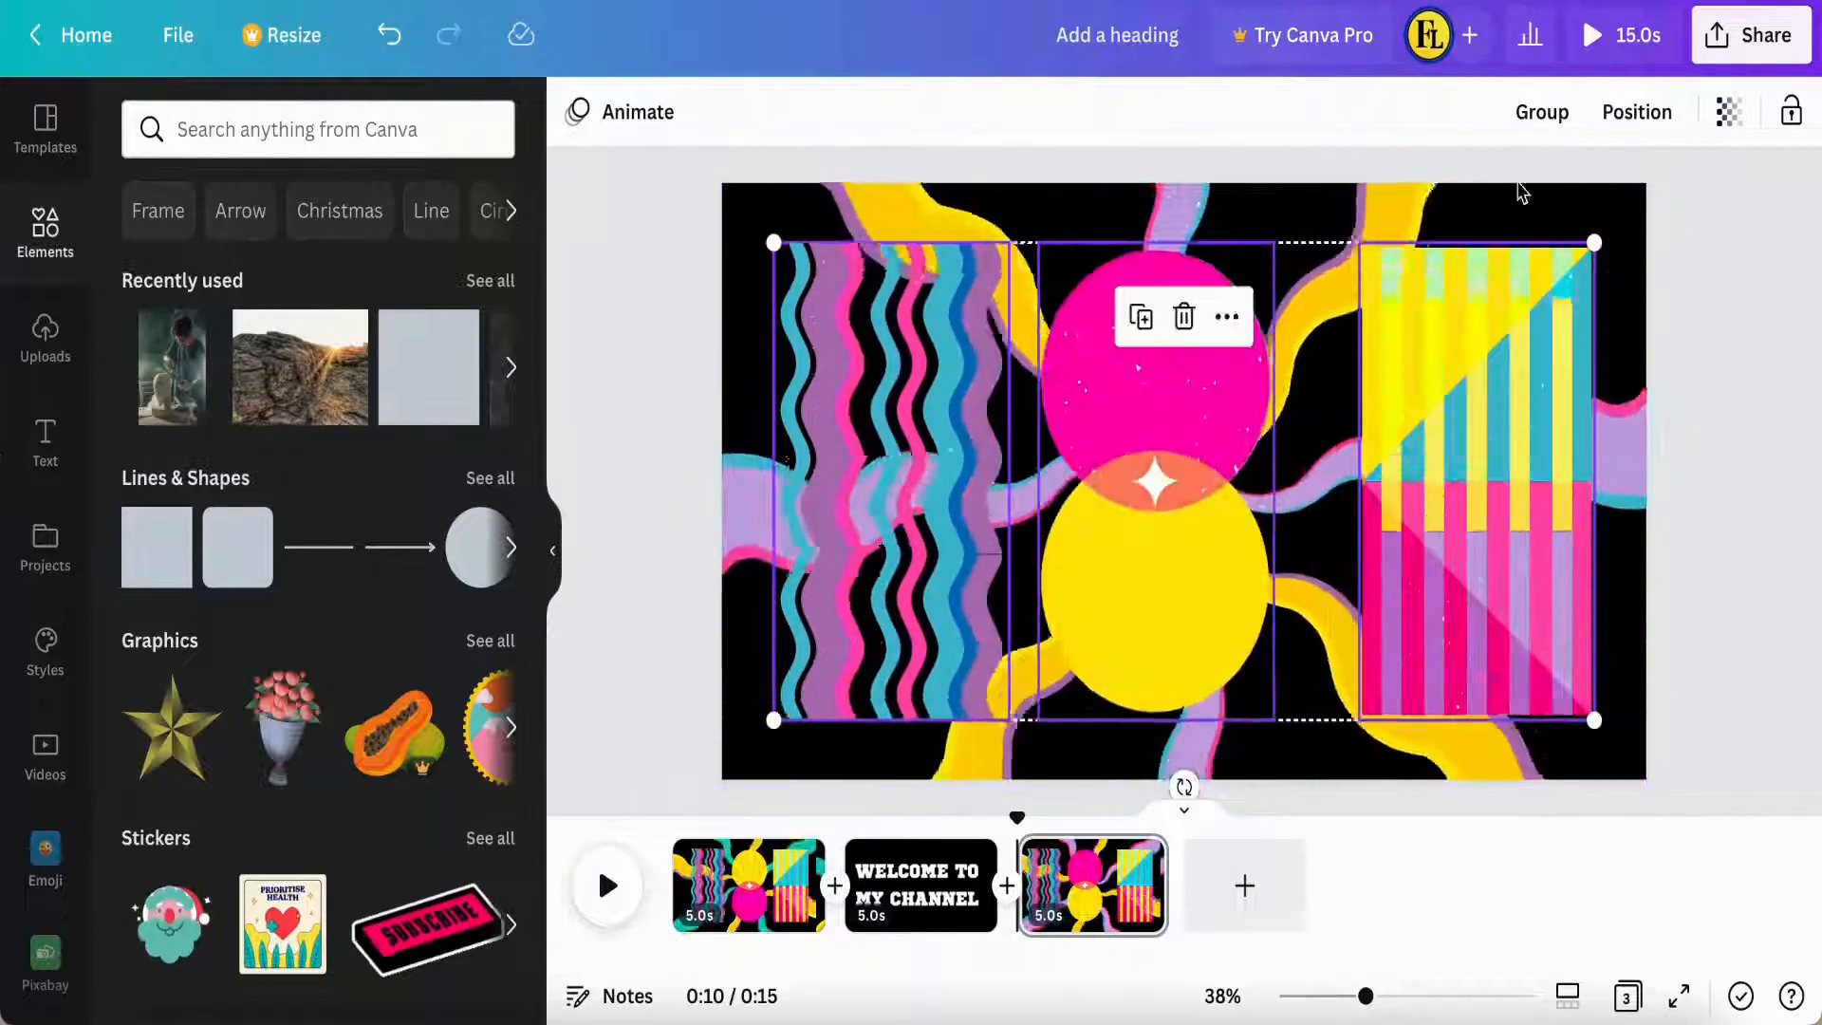
click(1634, 116)
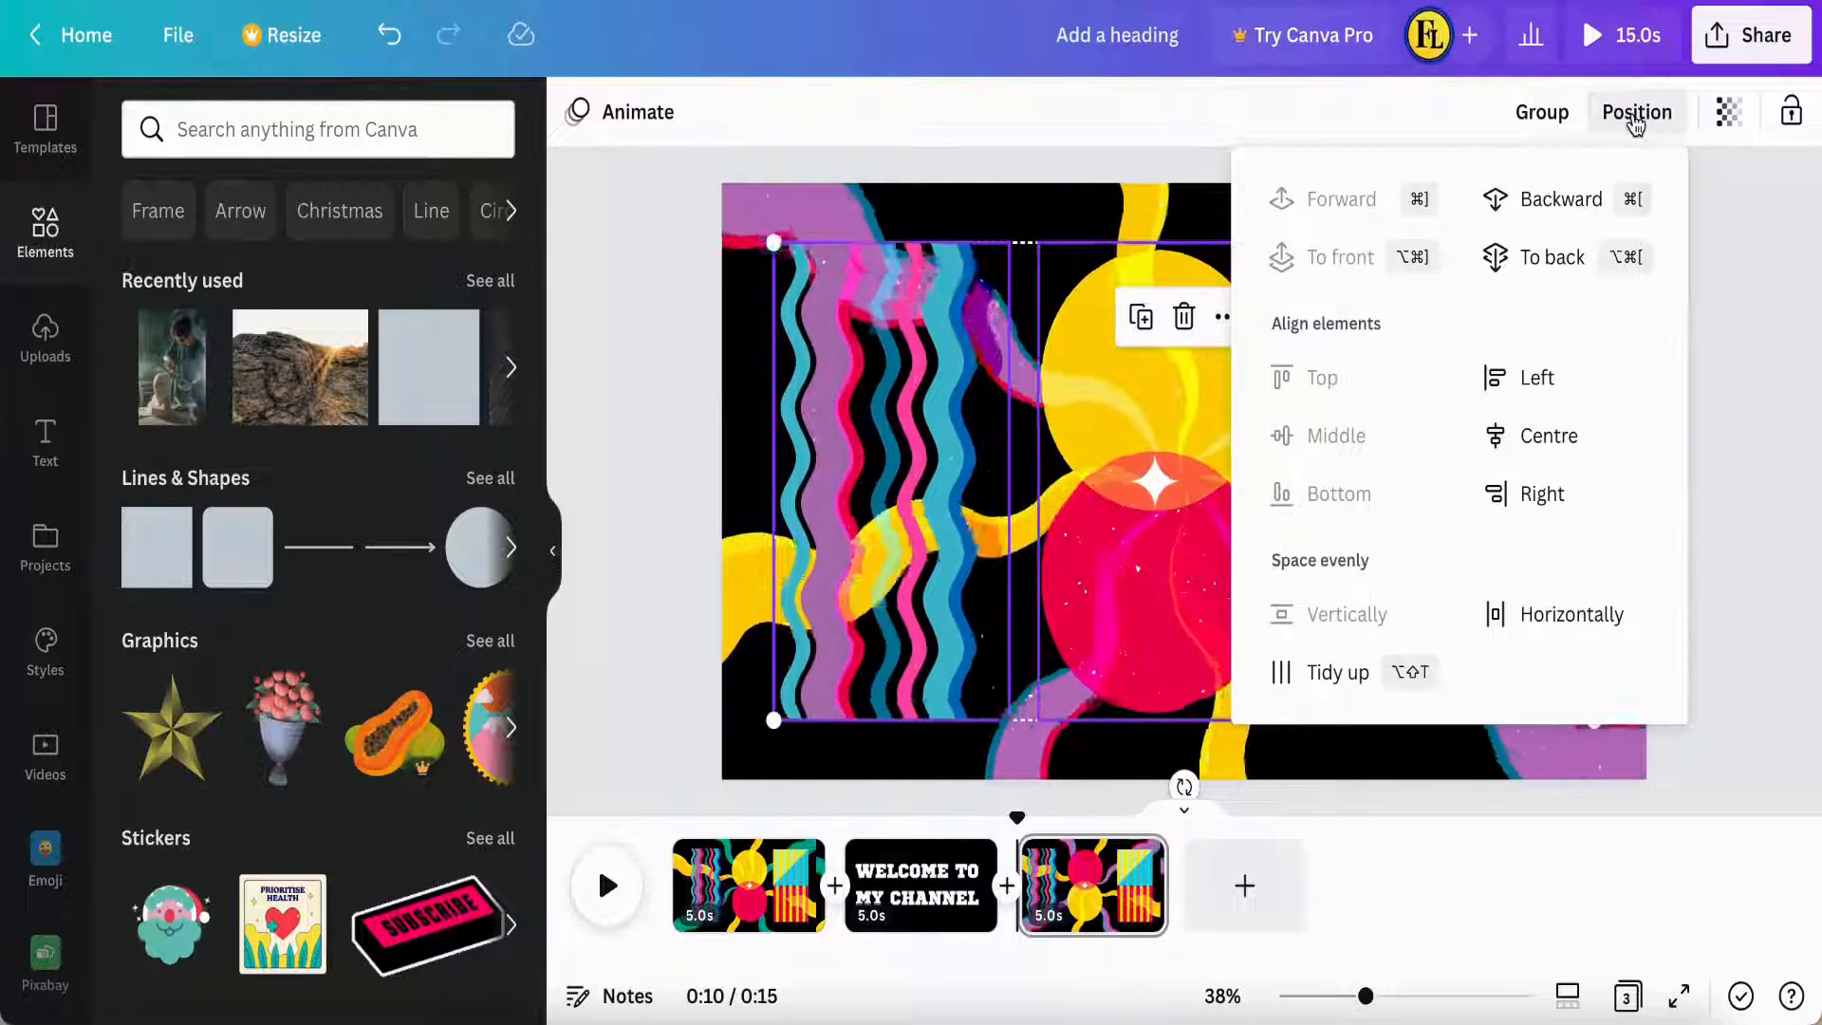
click(1327, 673)
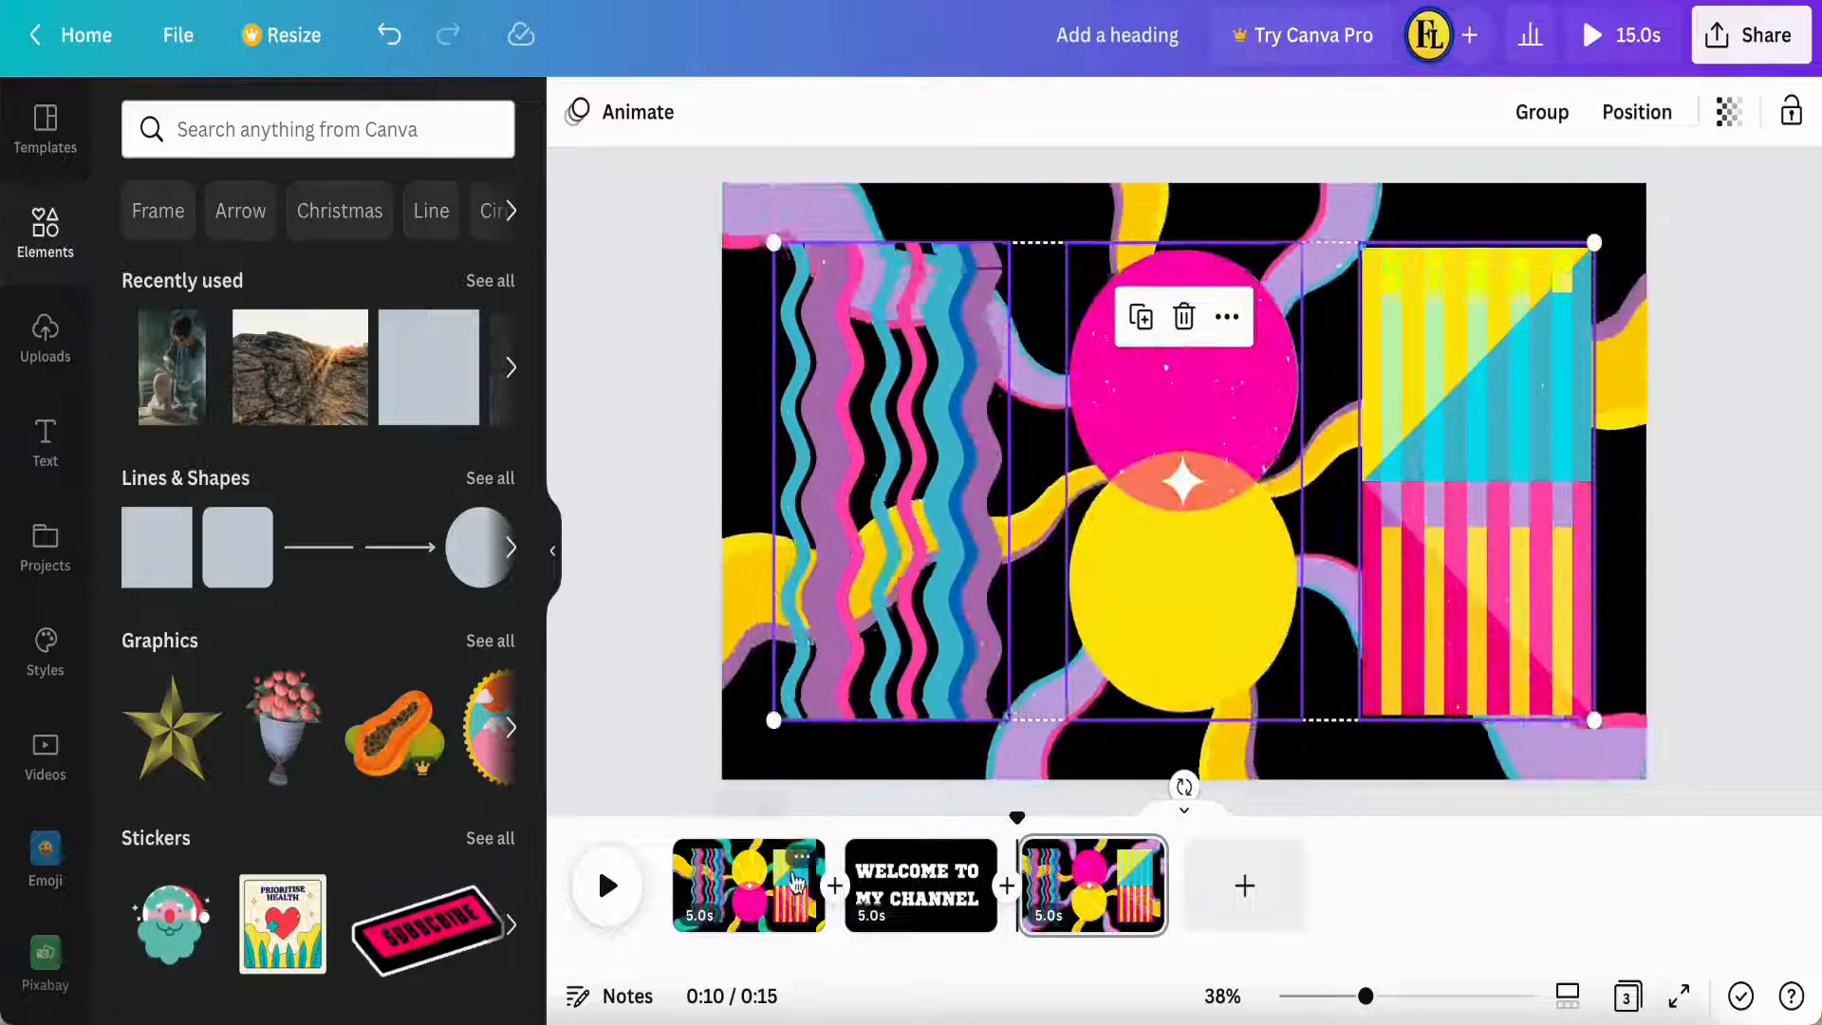
Open the title page and select its WELCOME TO MY CHANNEL text
click(922, 892)
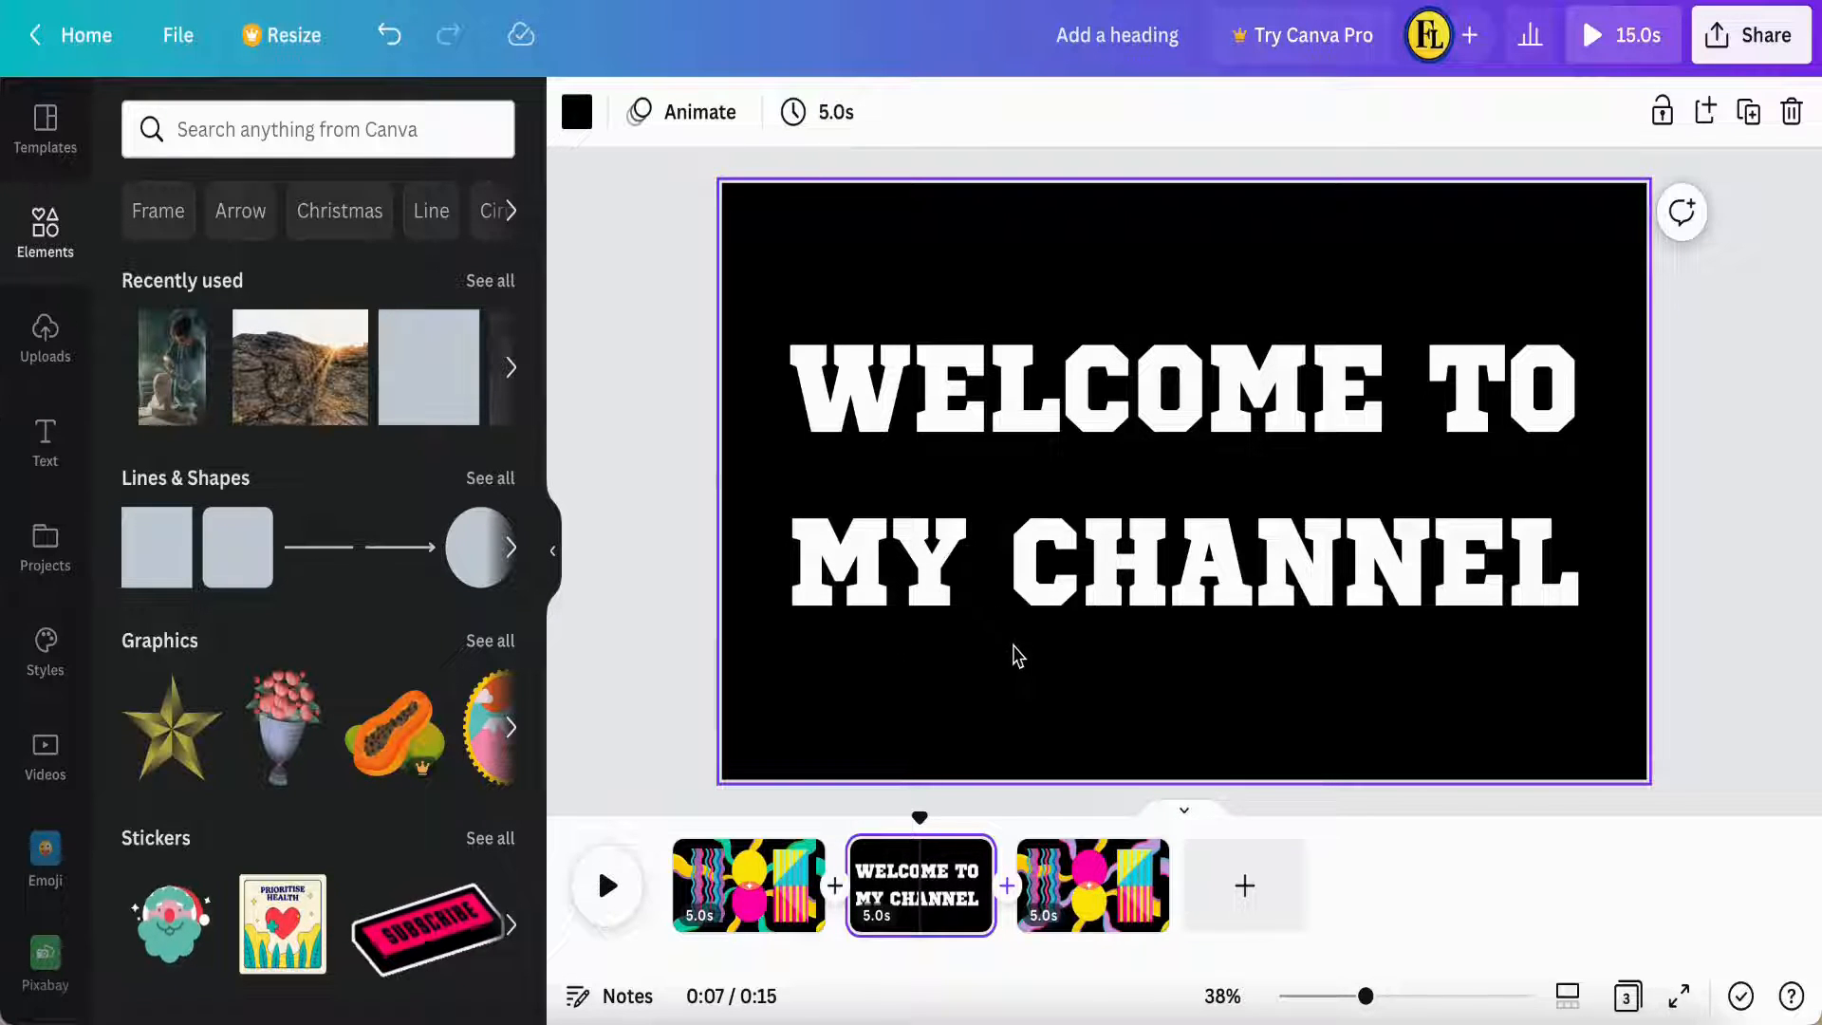
click(1112, 518)
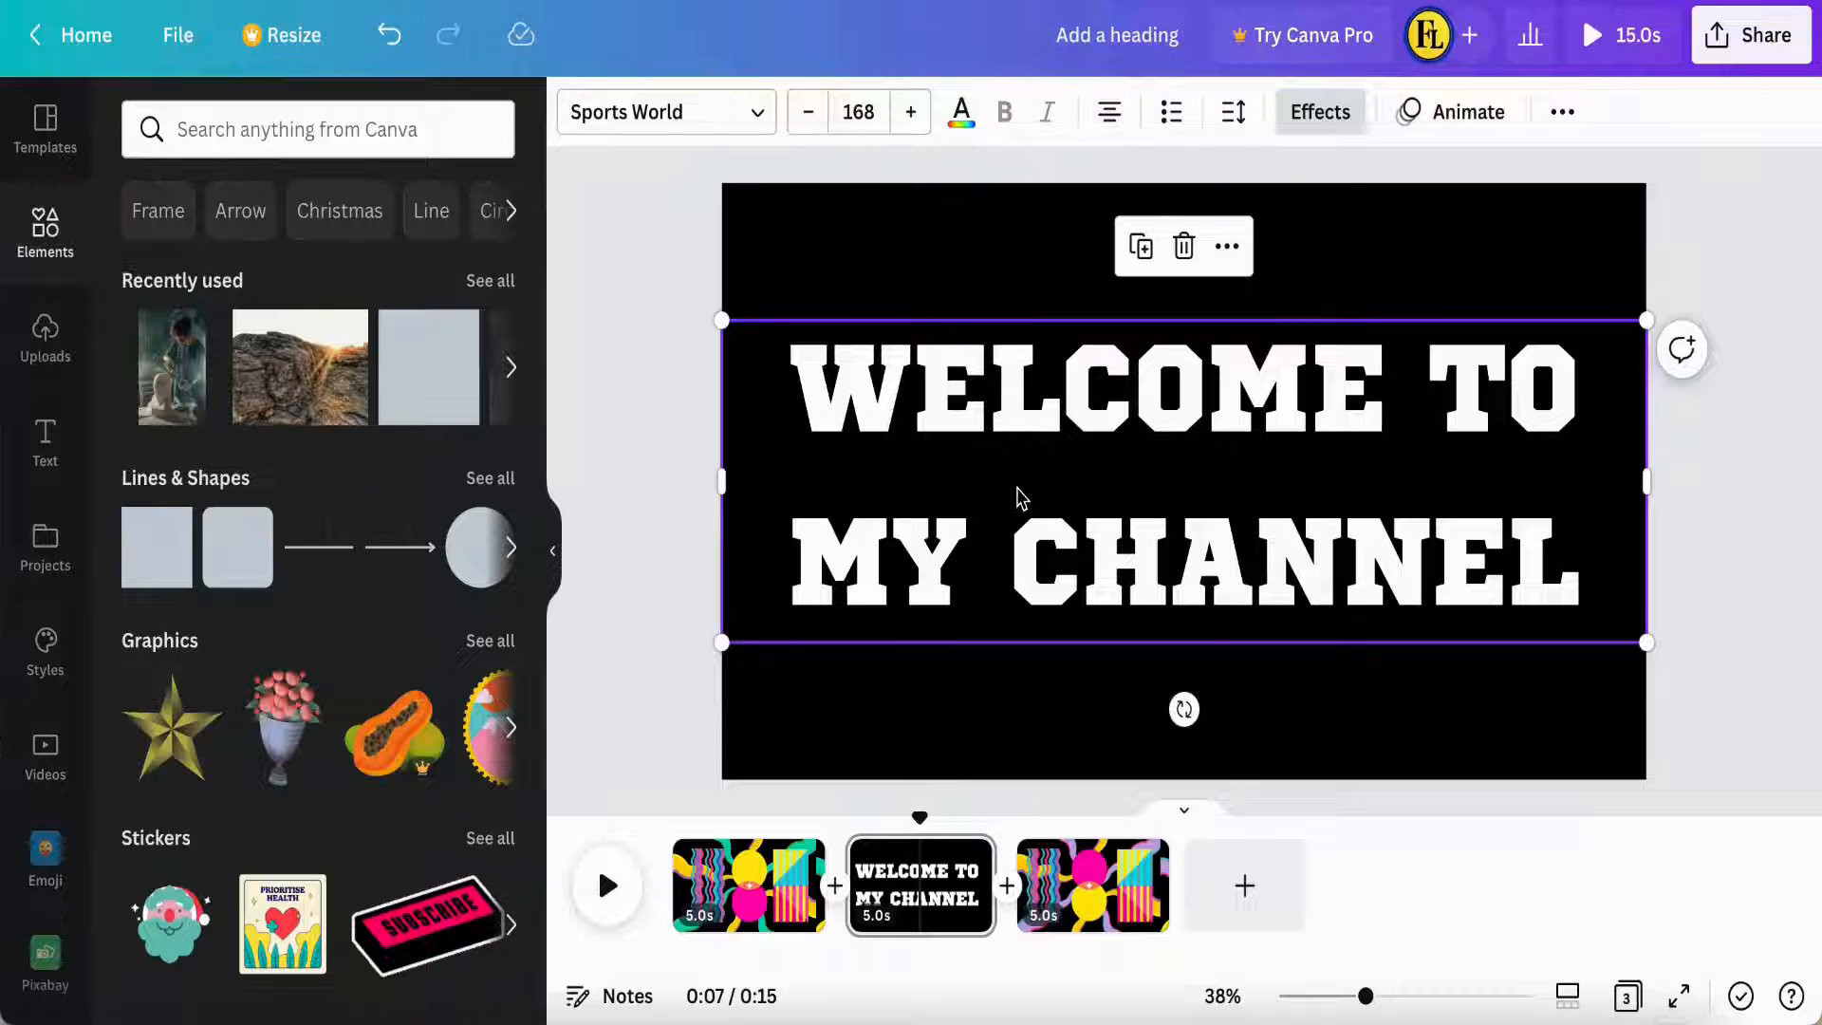
click(49, 458)
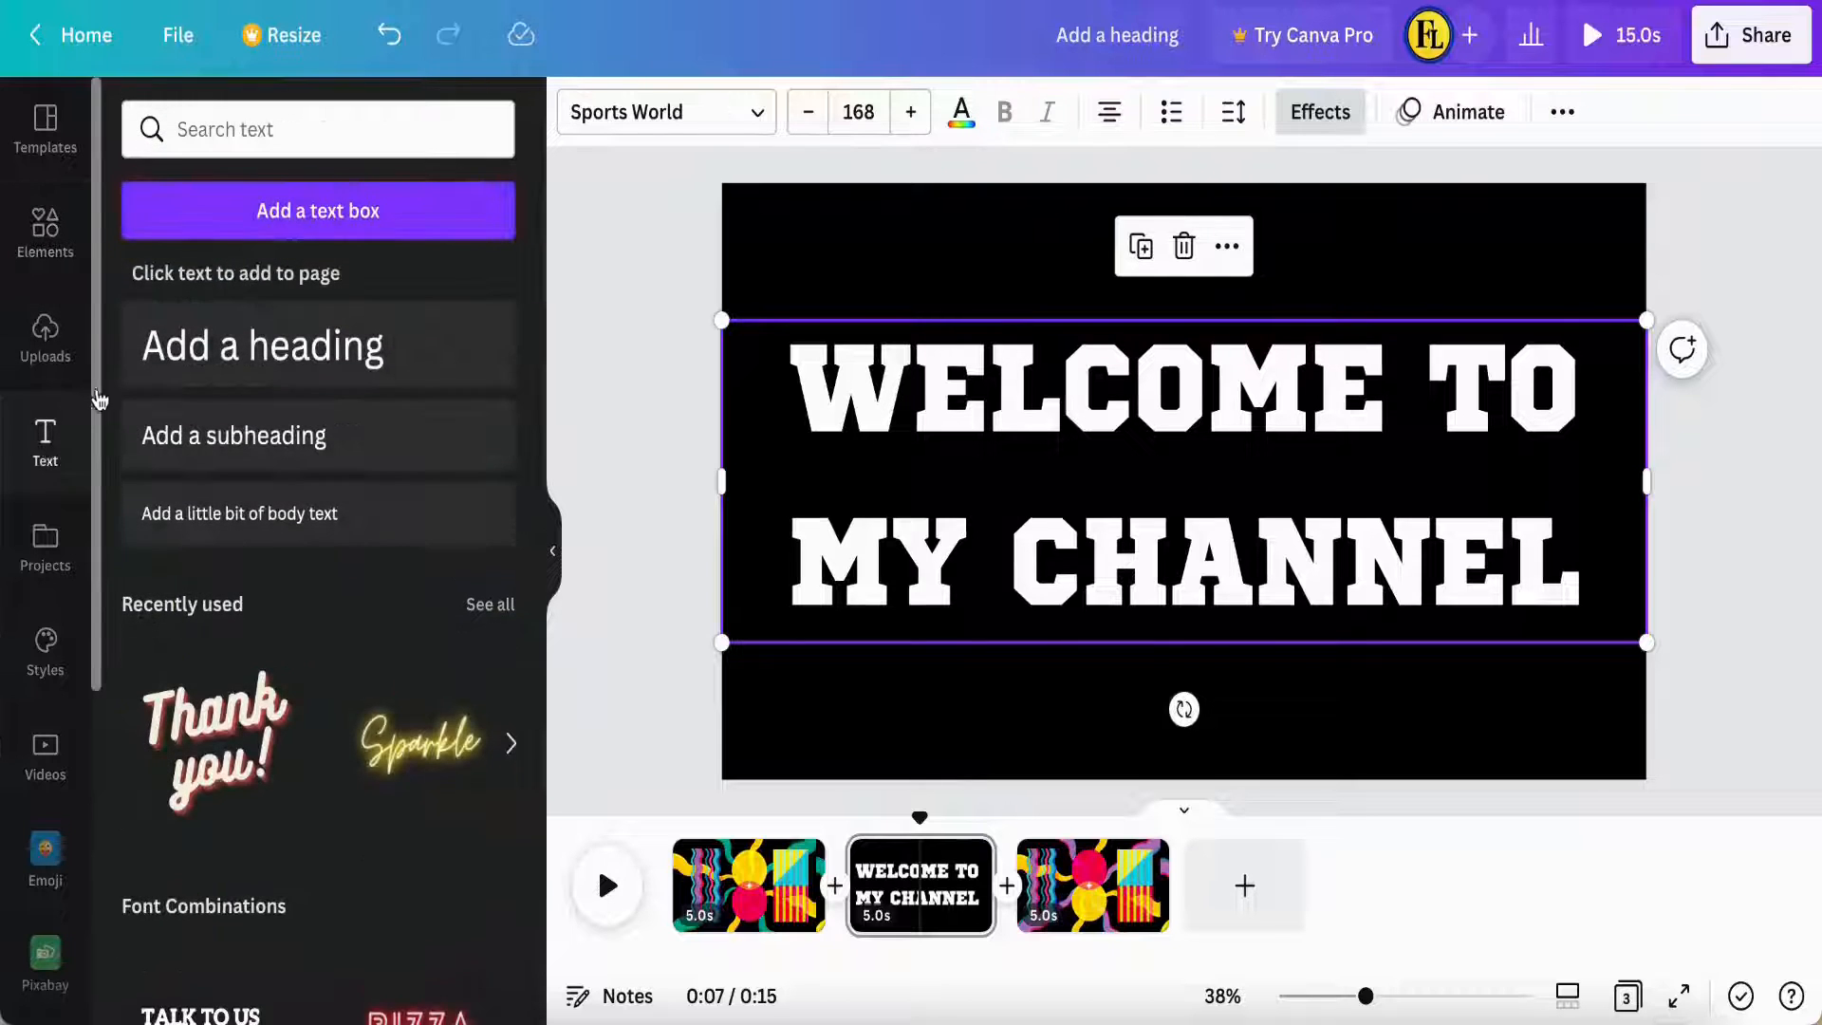
click(303, 356)
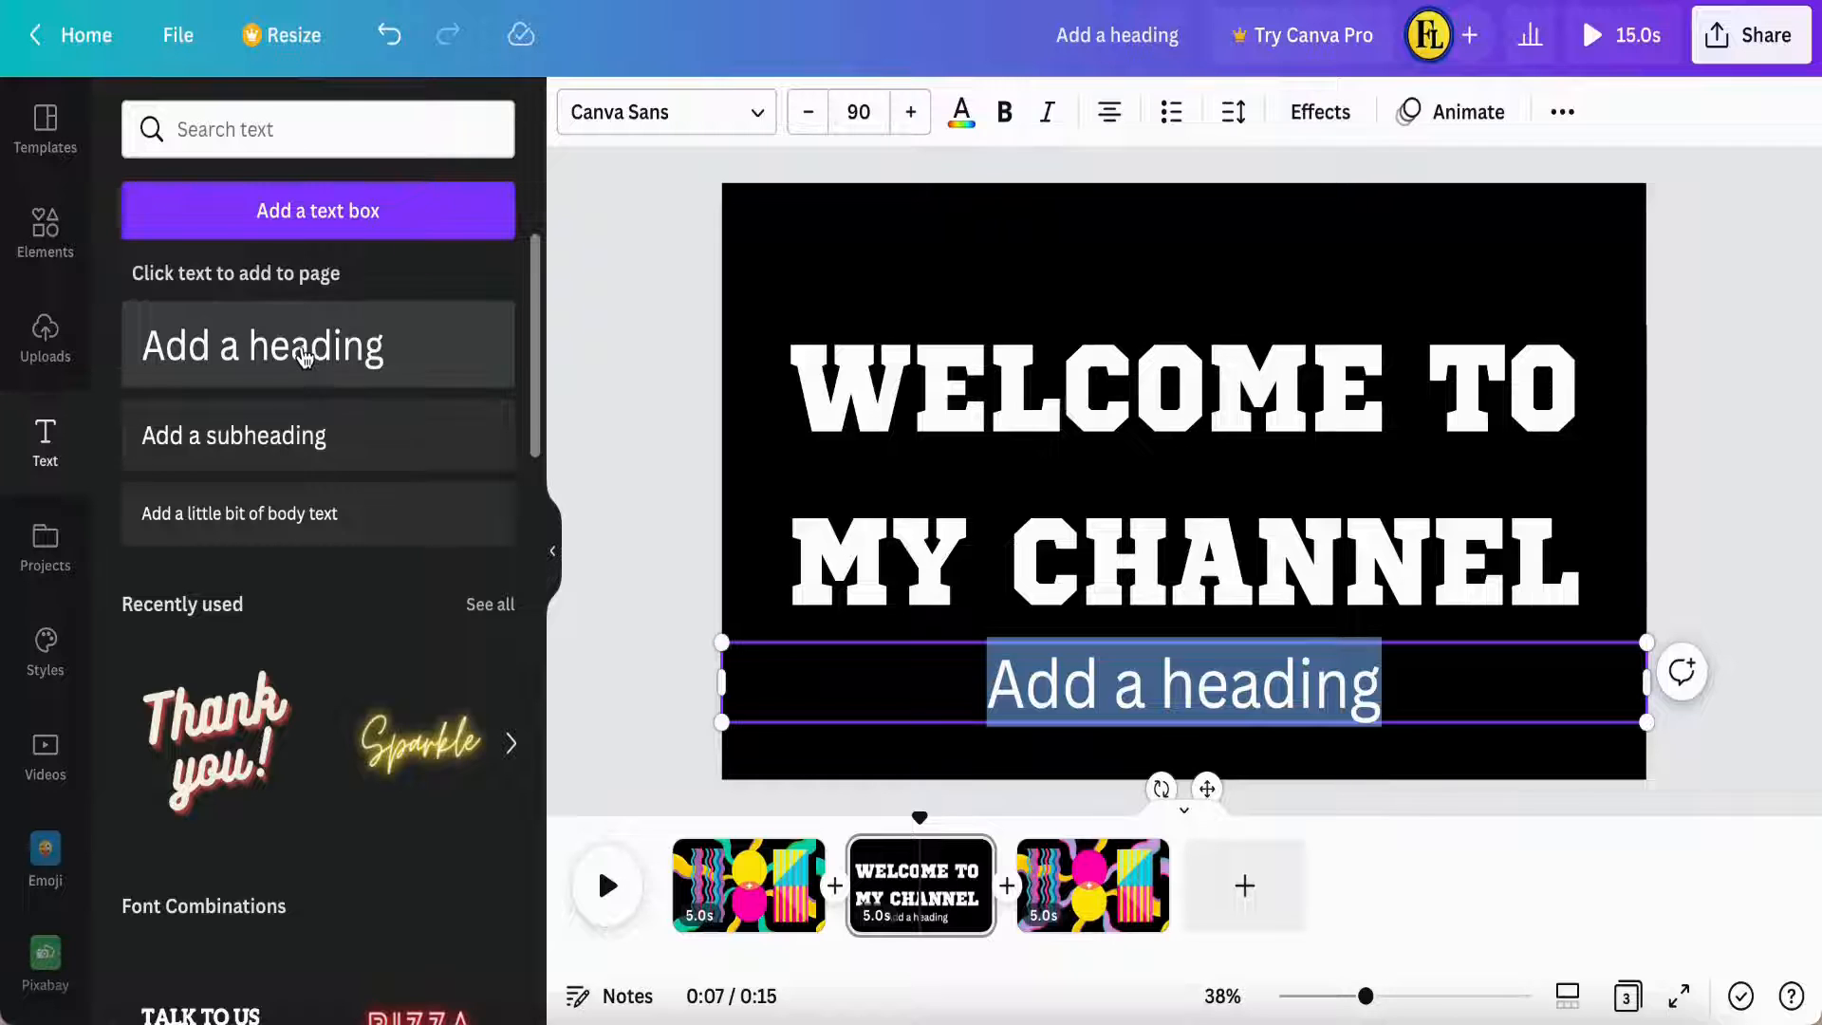
click(753, 113)
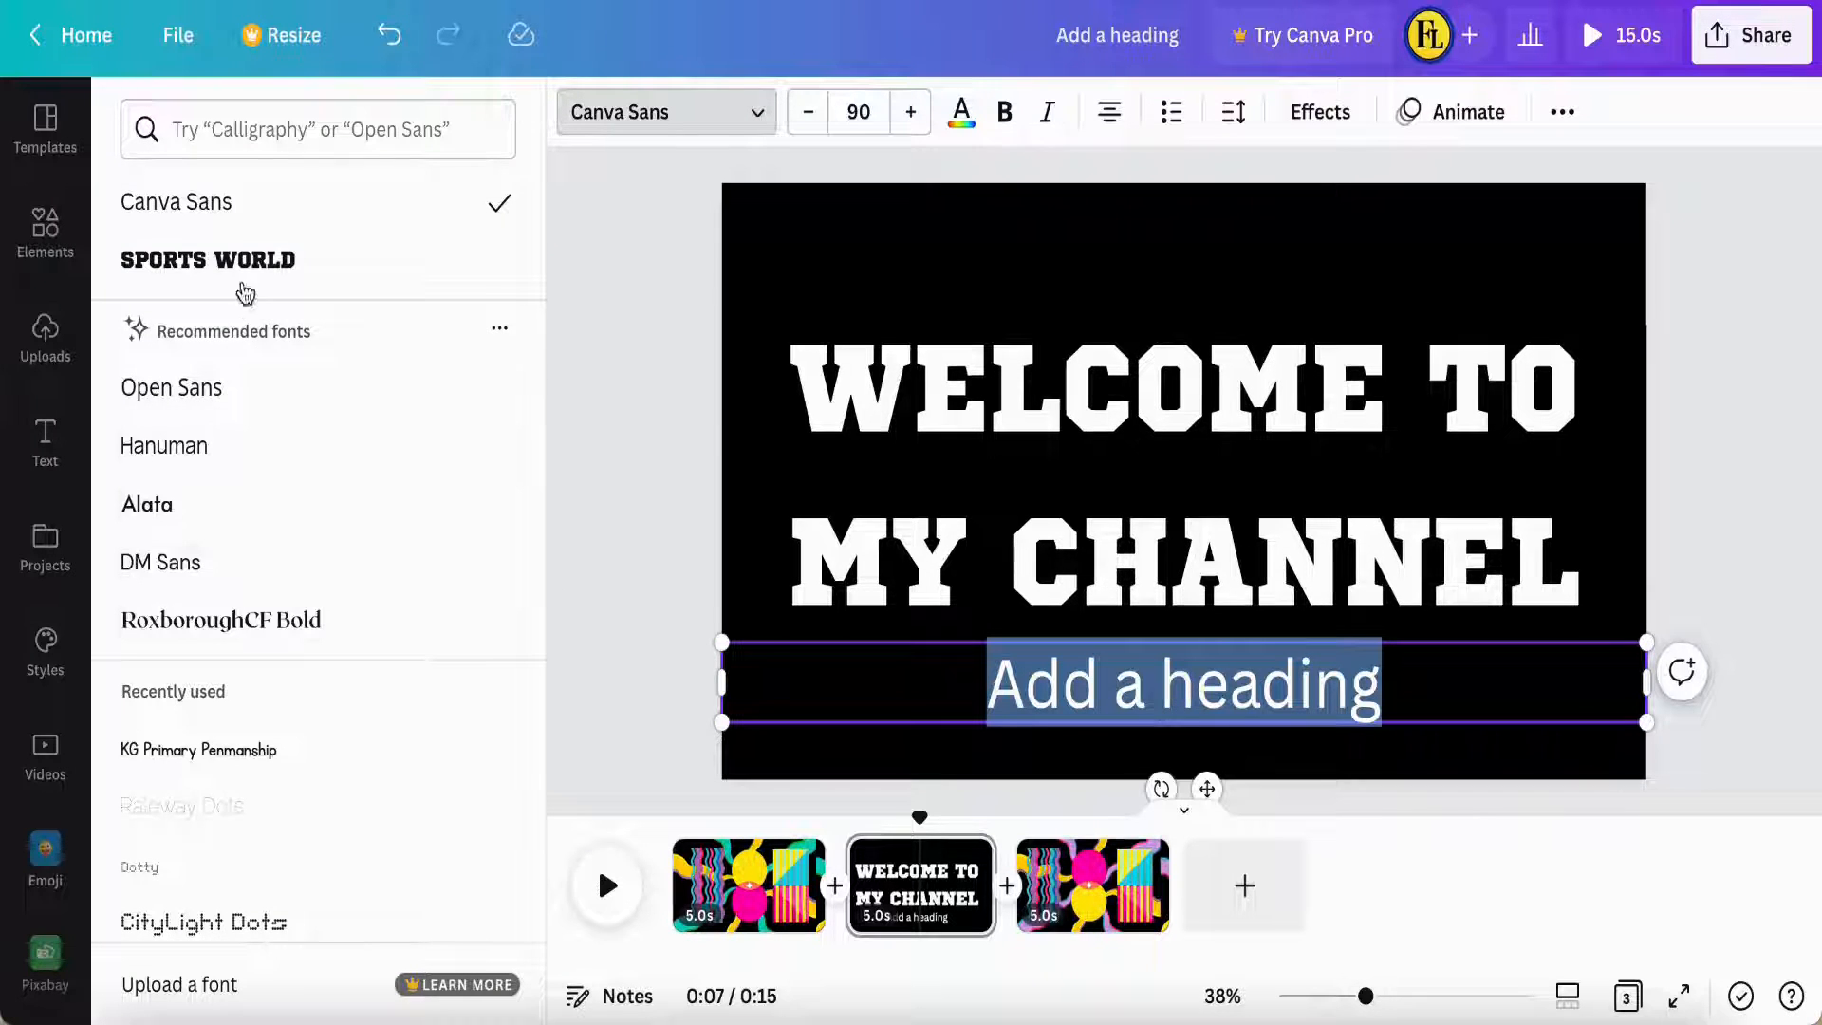
key(Delete)
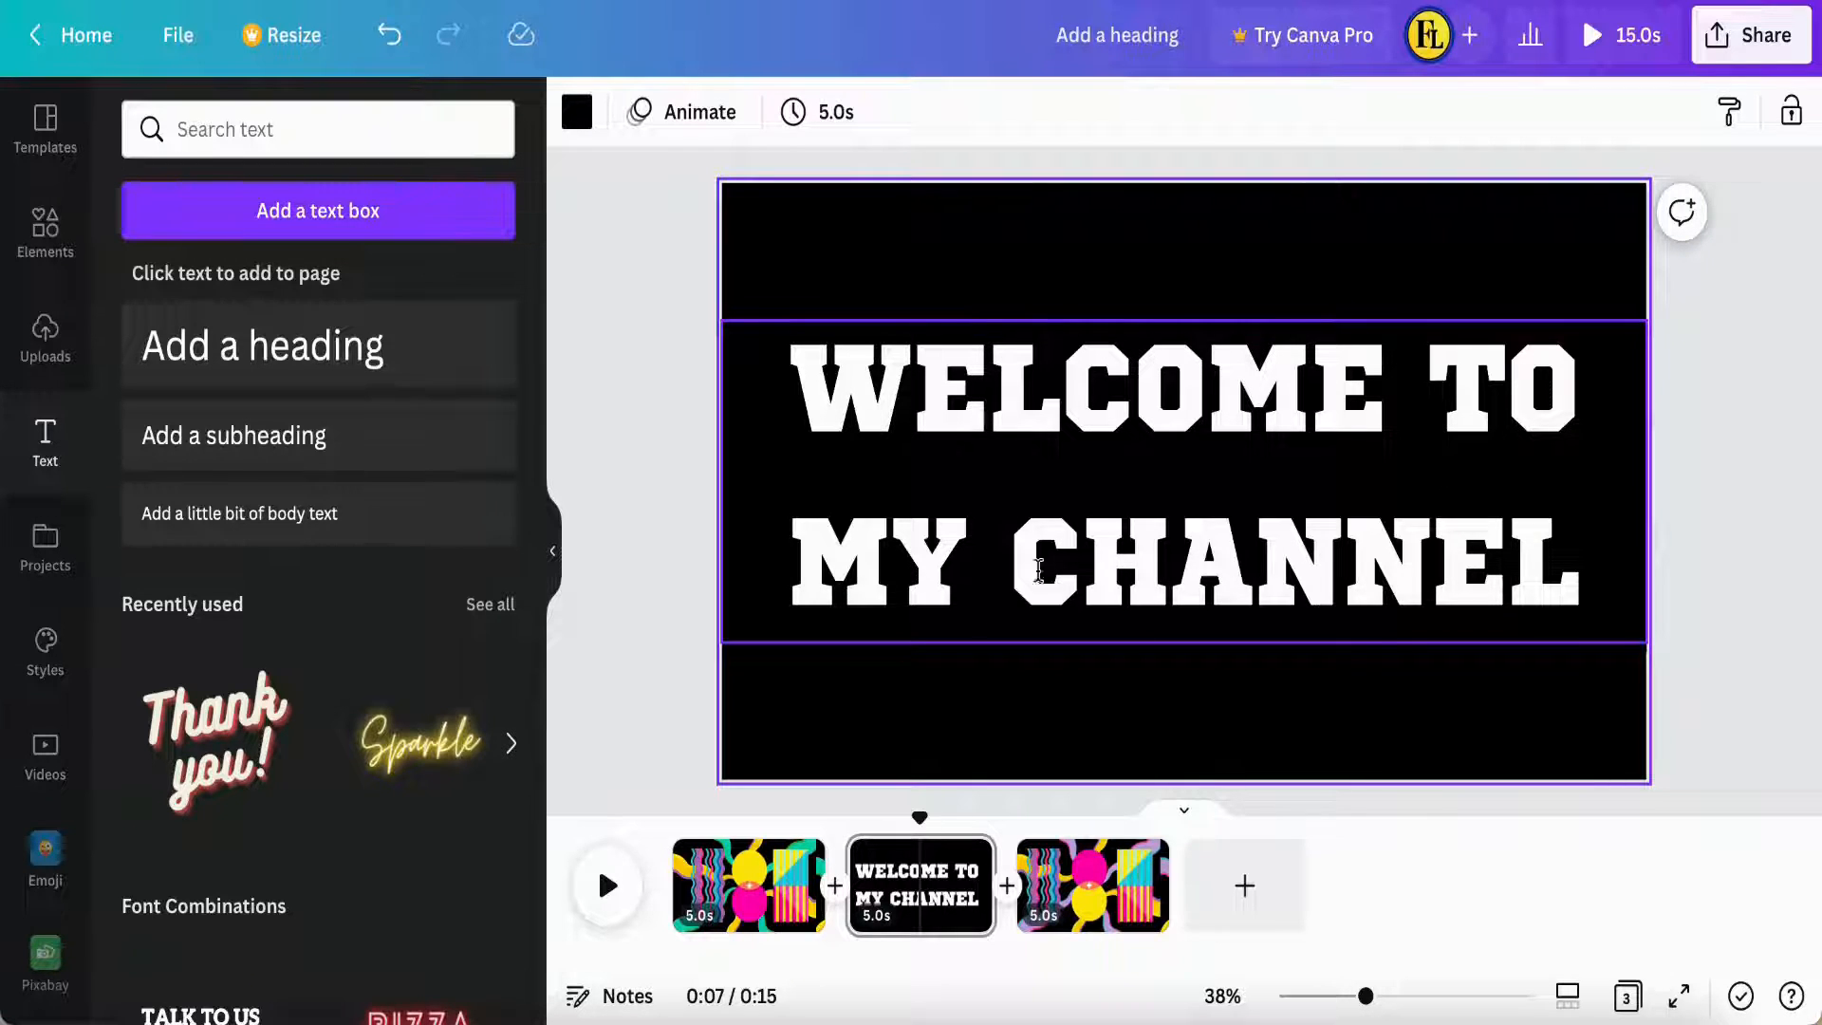
Download only page 2, the WELCOME TO MY CHANNEL title page, as a PNG file
click(1719, 38)
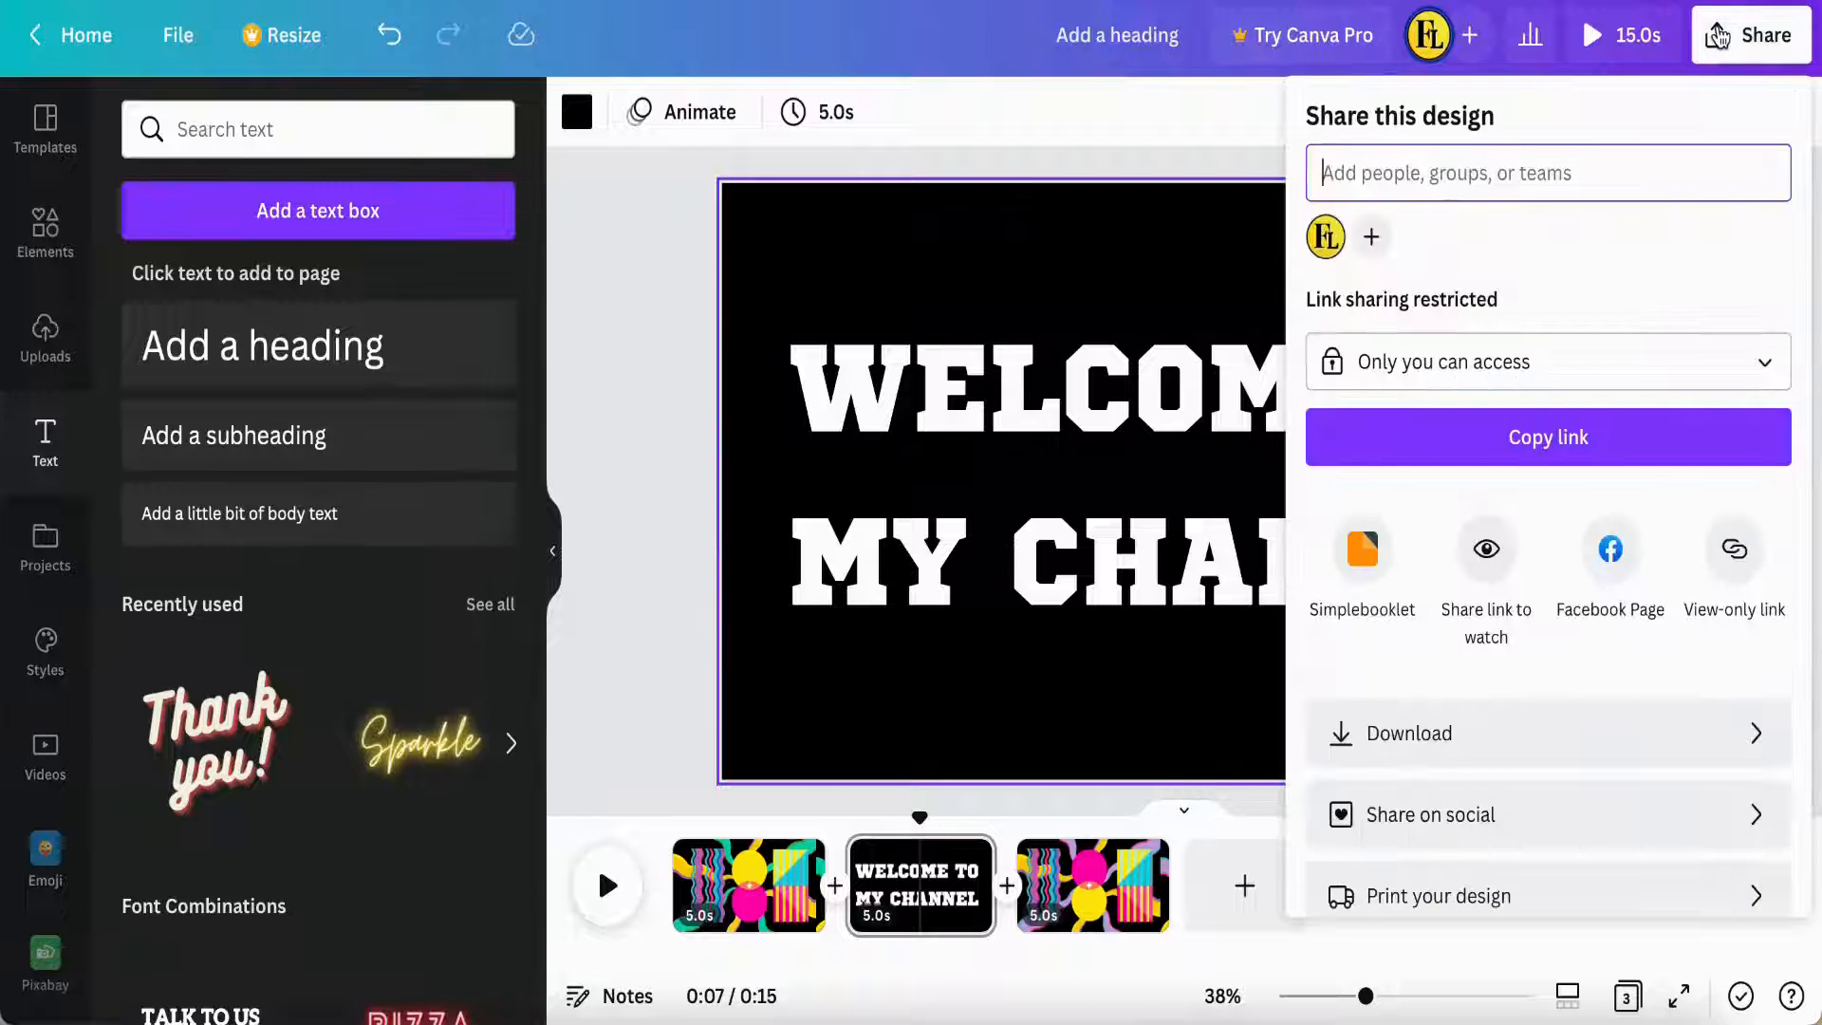
click(1526, 731)
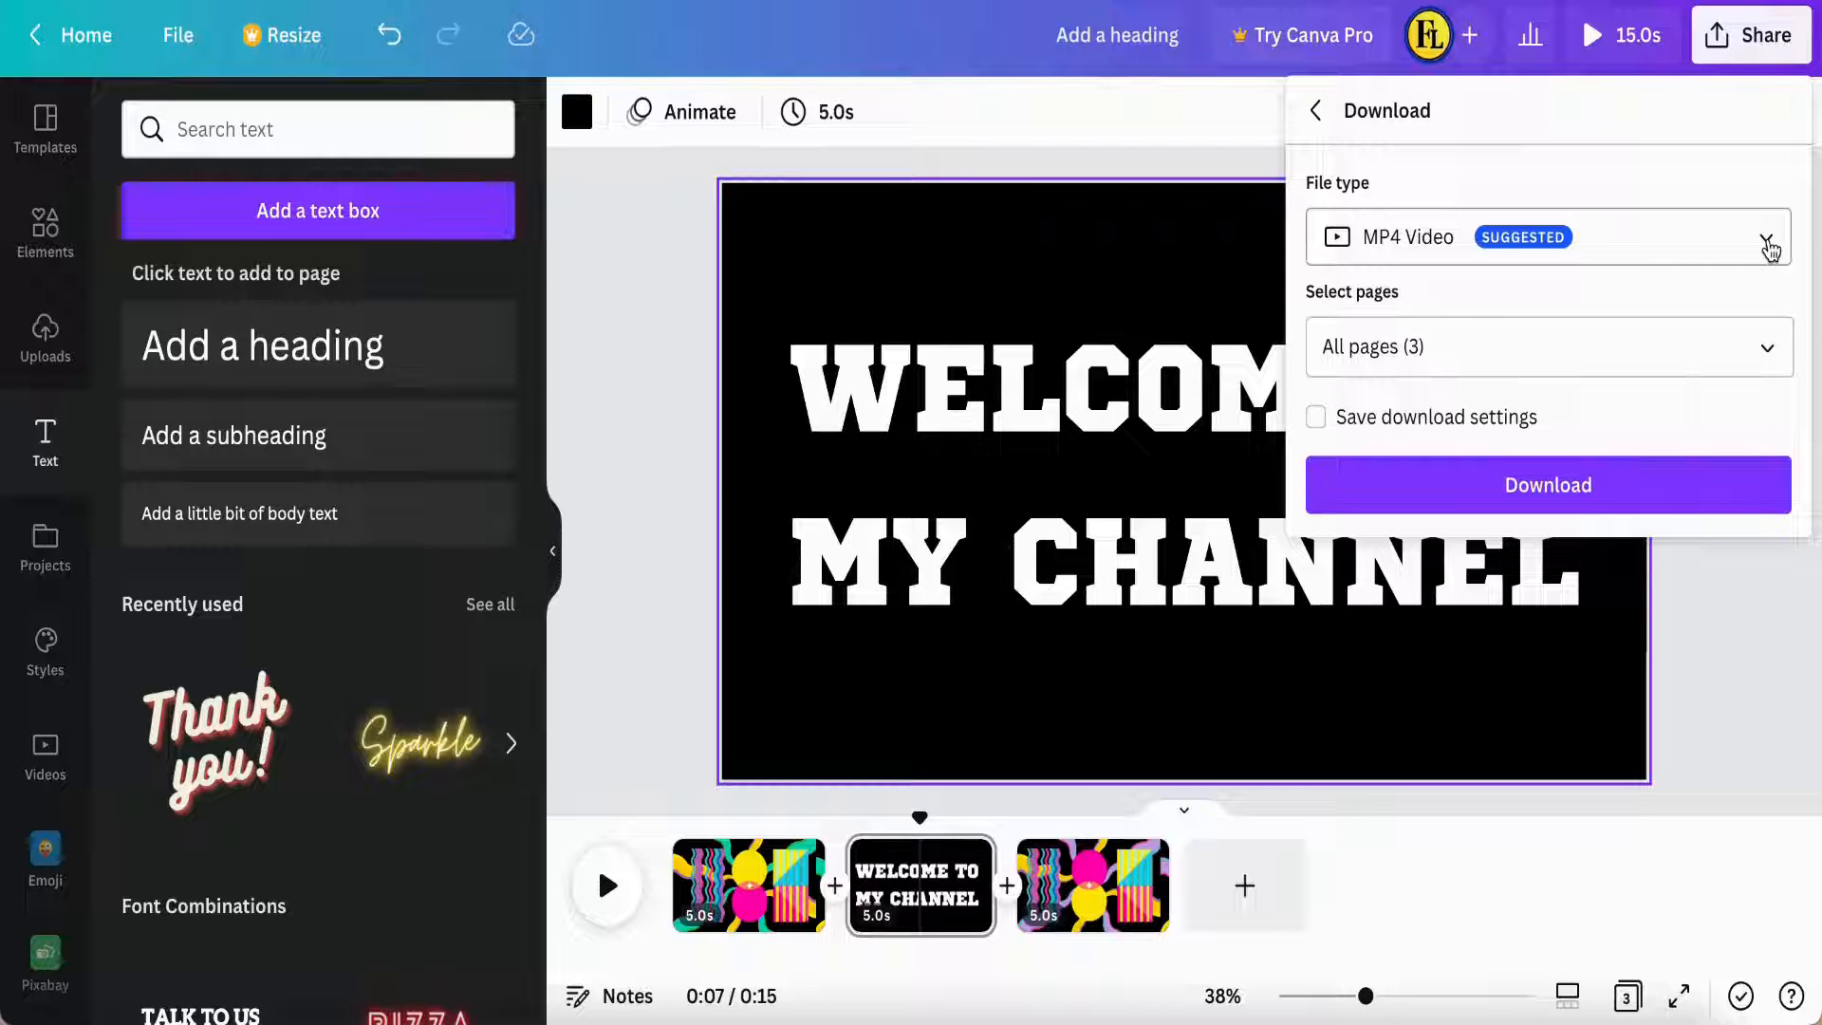
click(1770, 249)
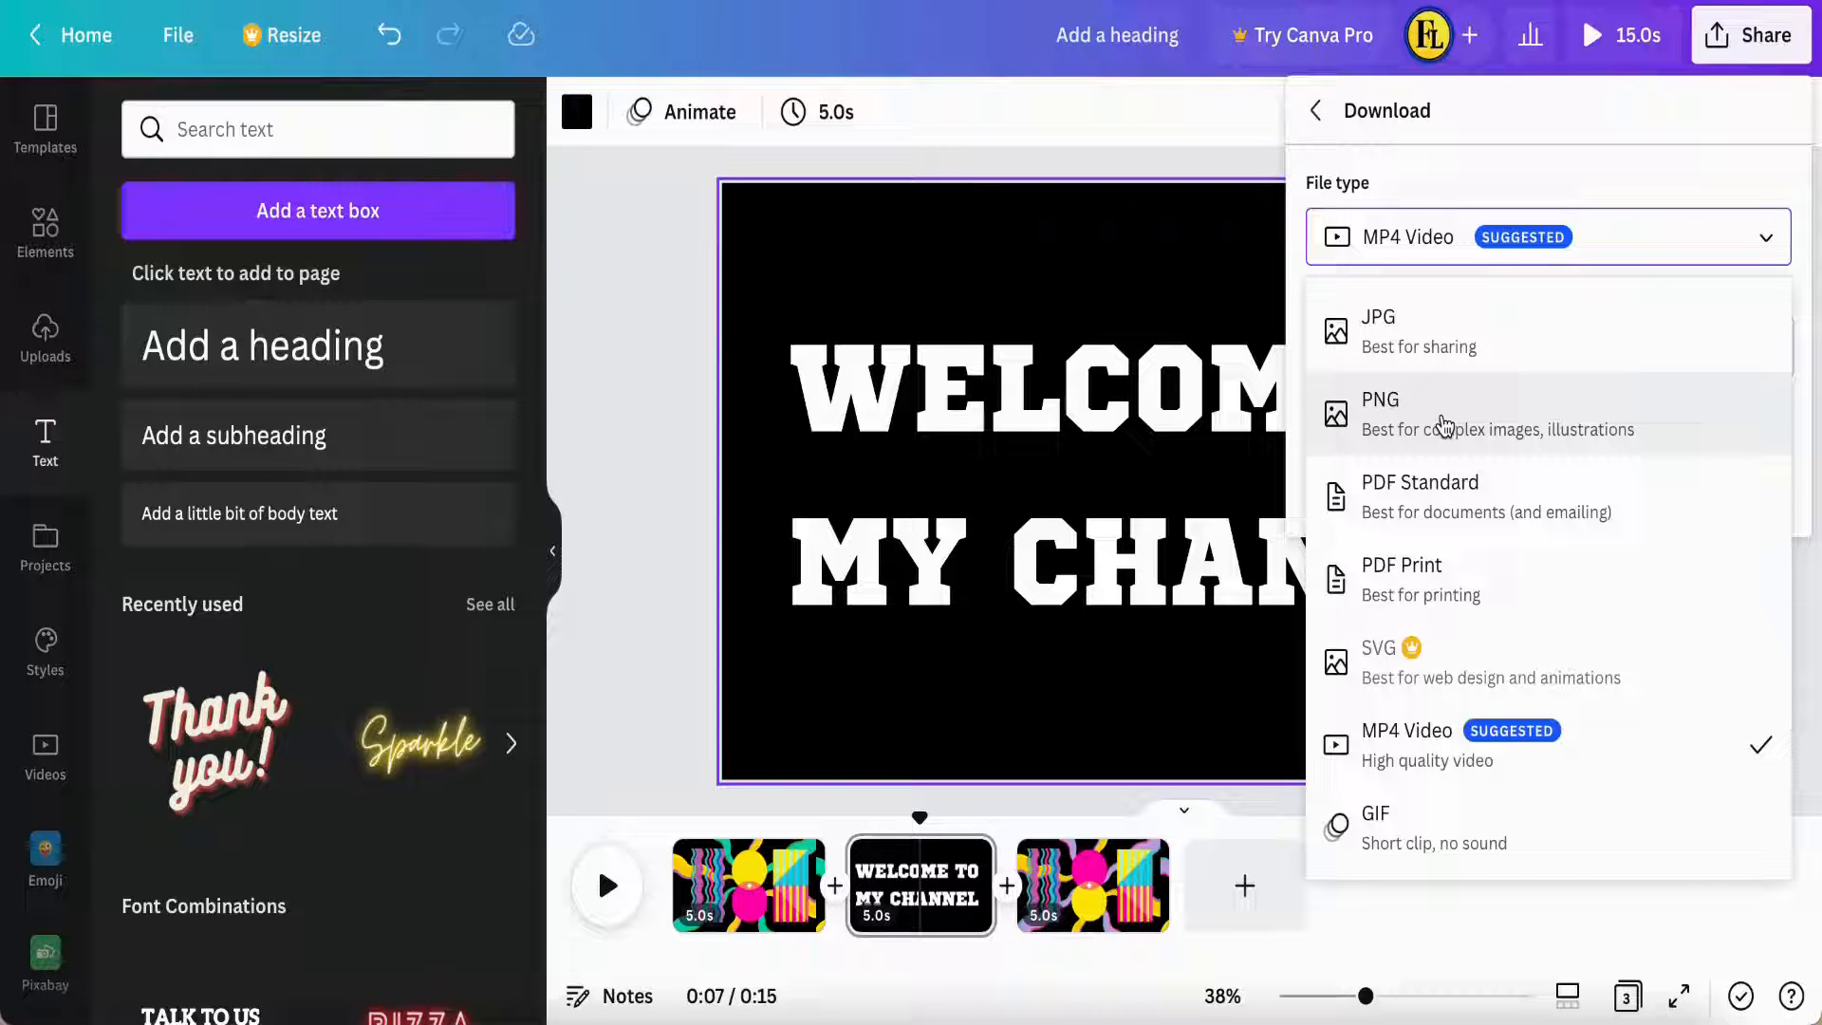
click(1444, 425)
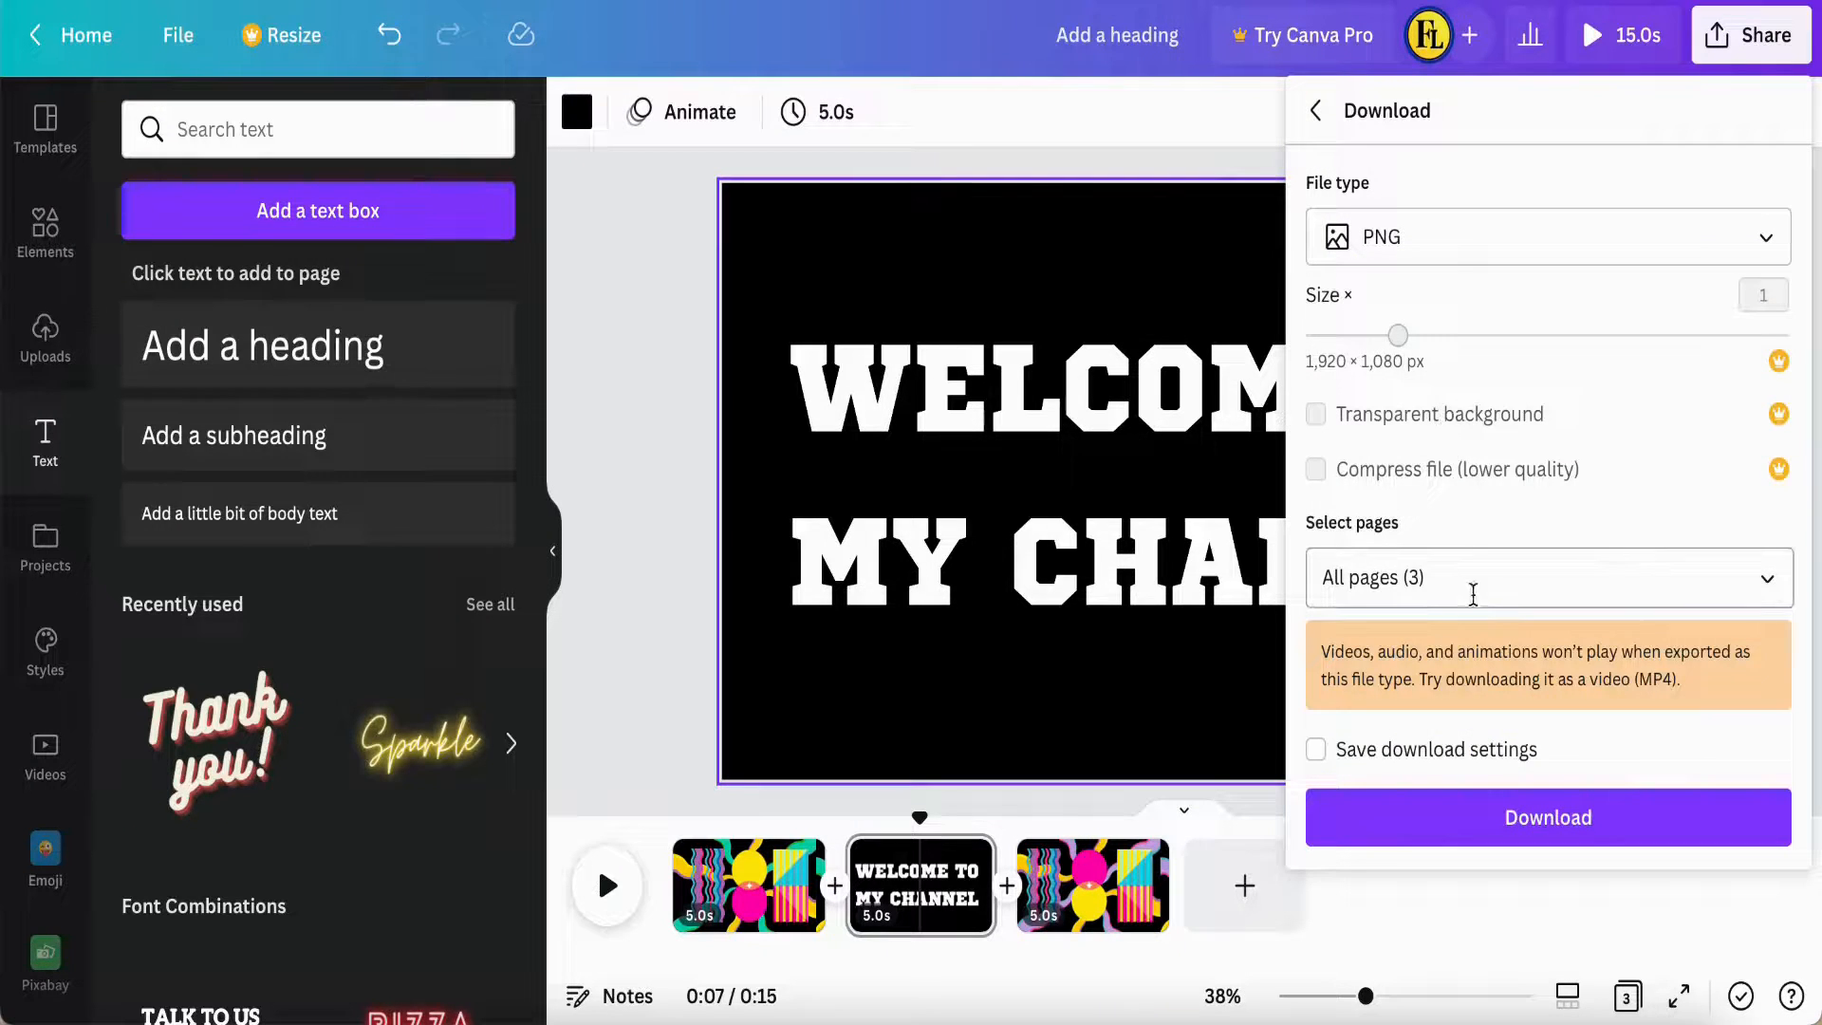
click(1741, 569)
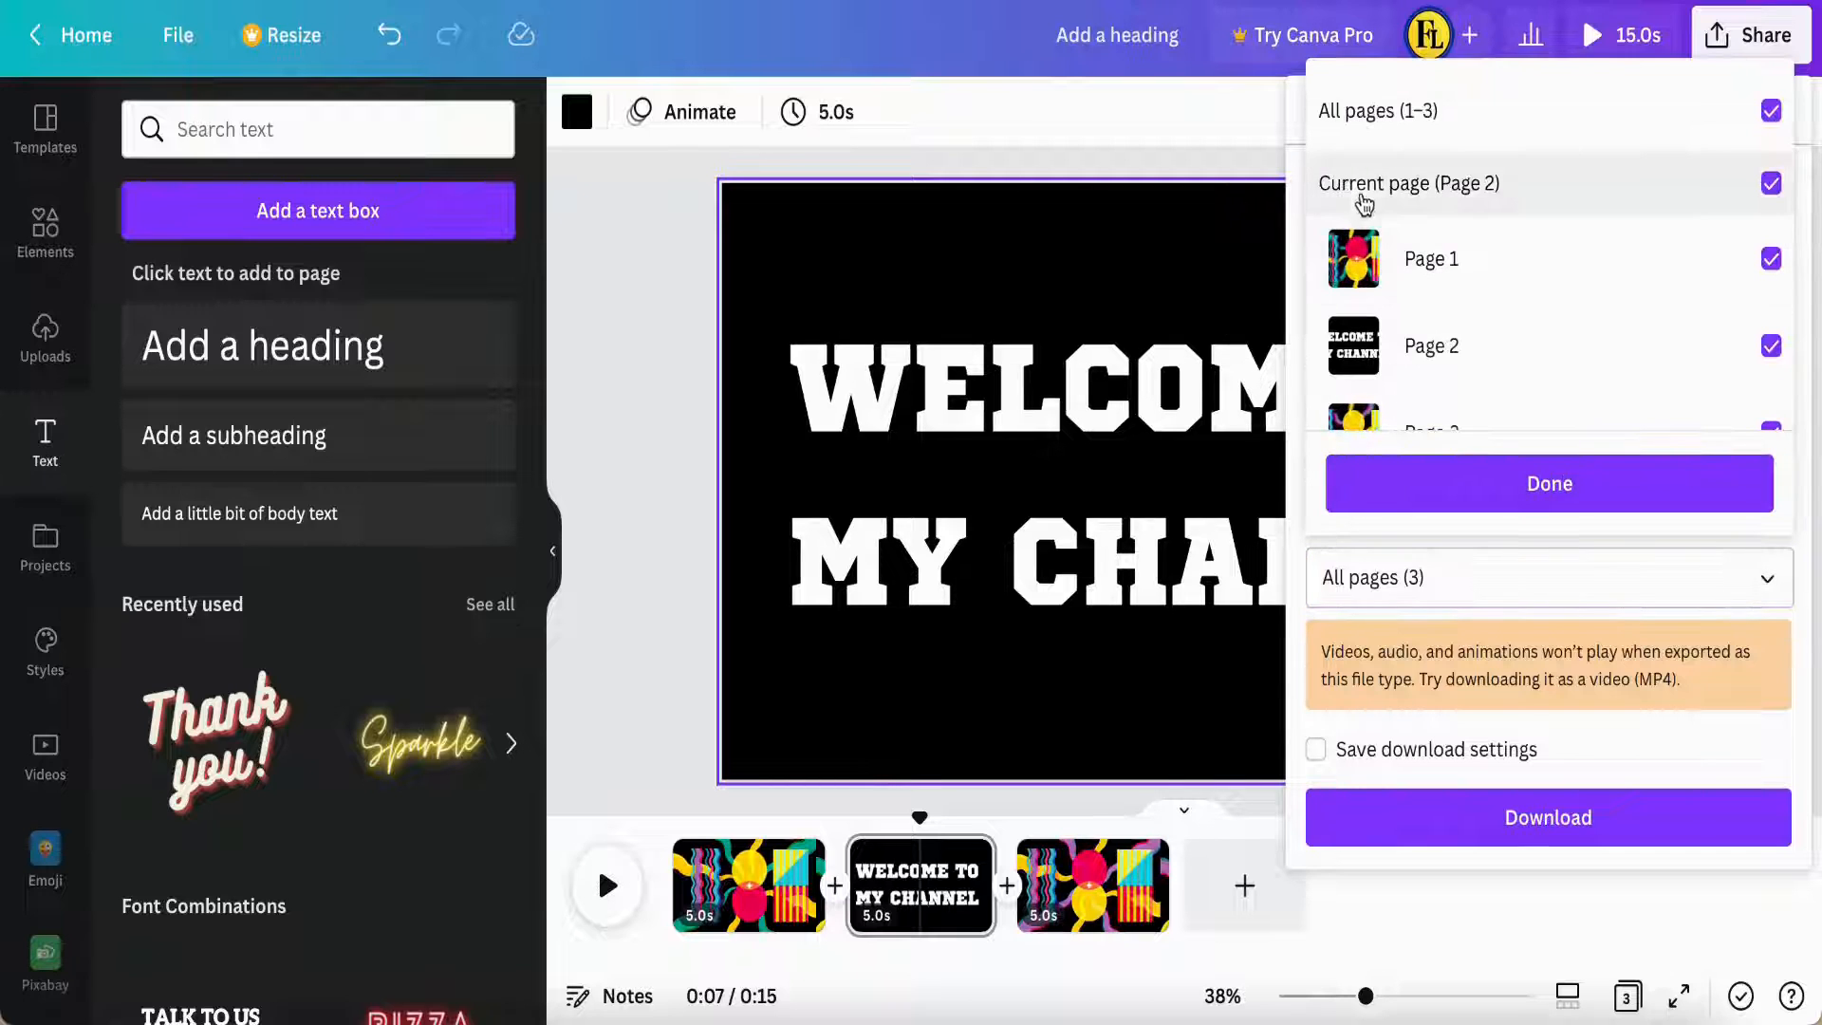
click(1362, 138)
click(1360, 349)
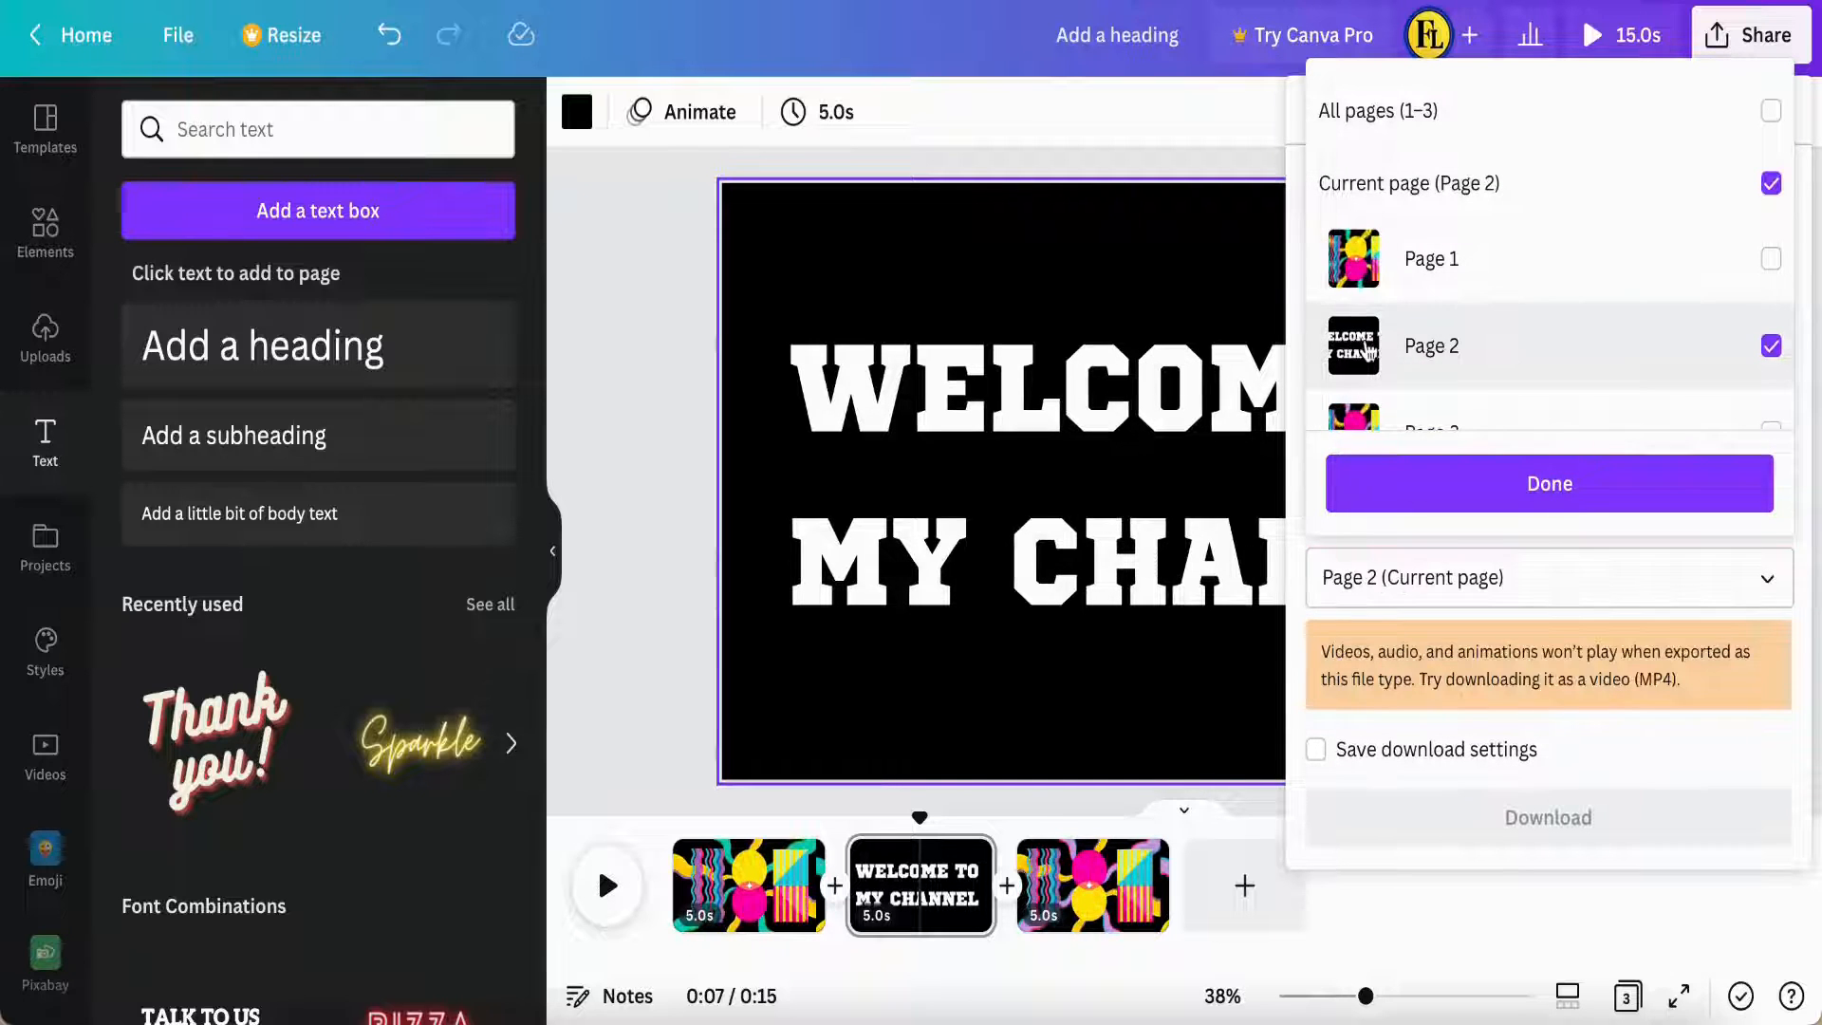
click(1532, 479)
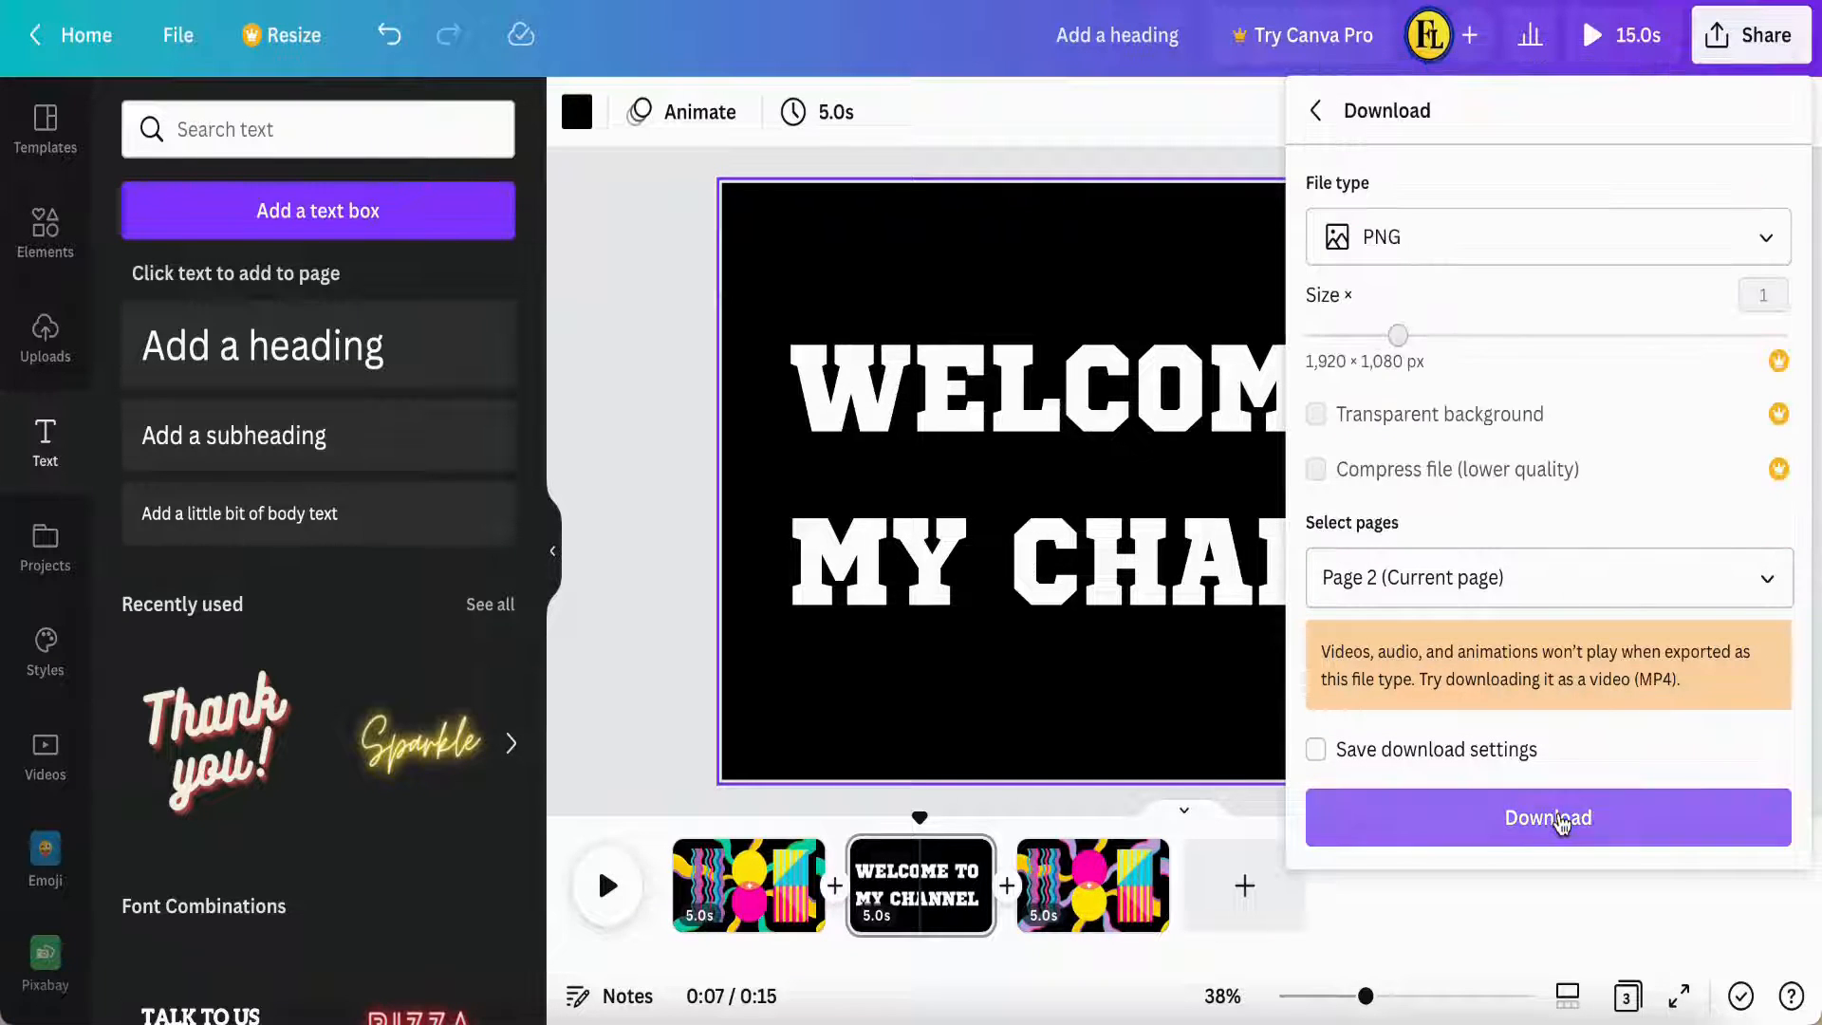
click(1562, 820)
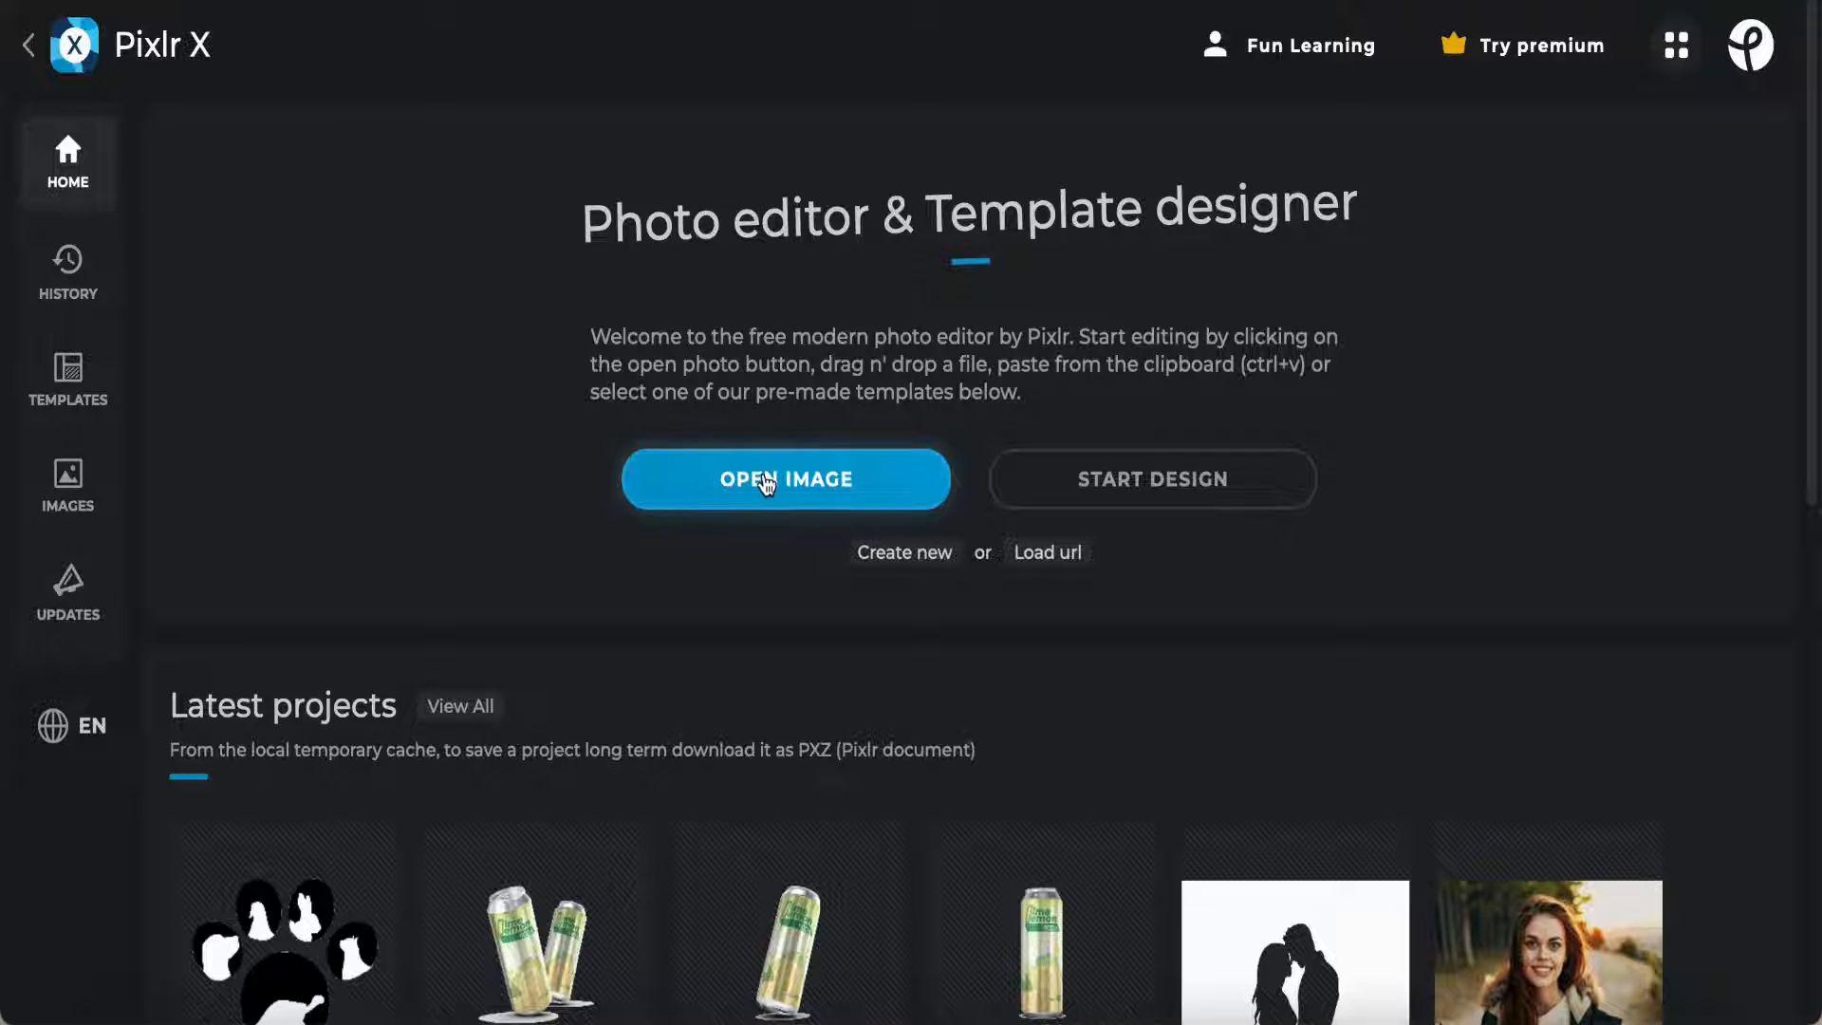
Switch to Pixlr X and open Add a heading.png from the Downloads folder
click(779, 485)
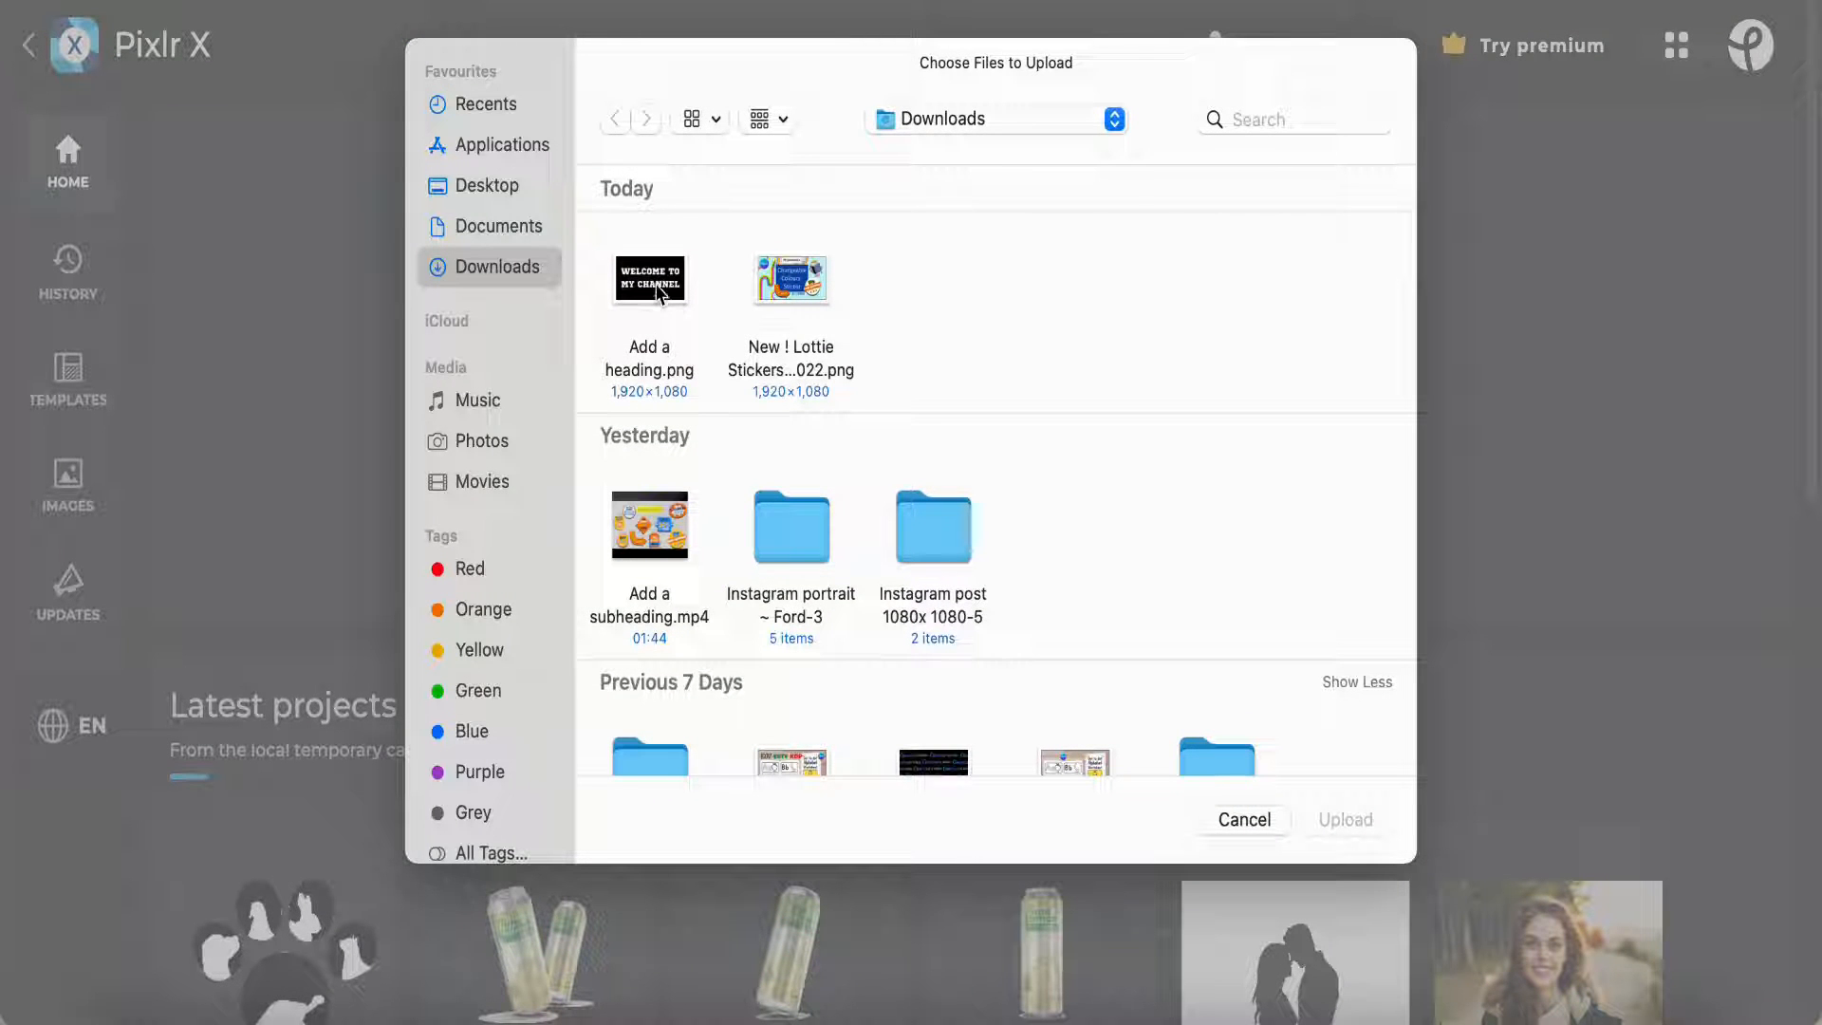
click(657, 290)
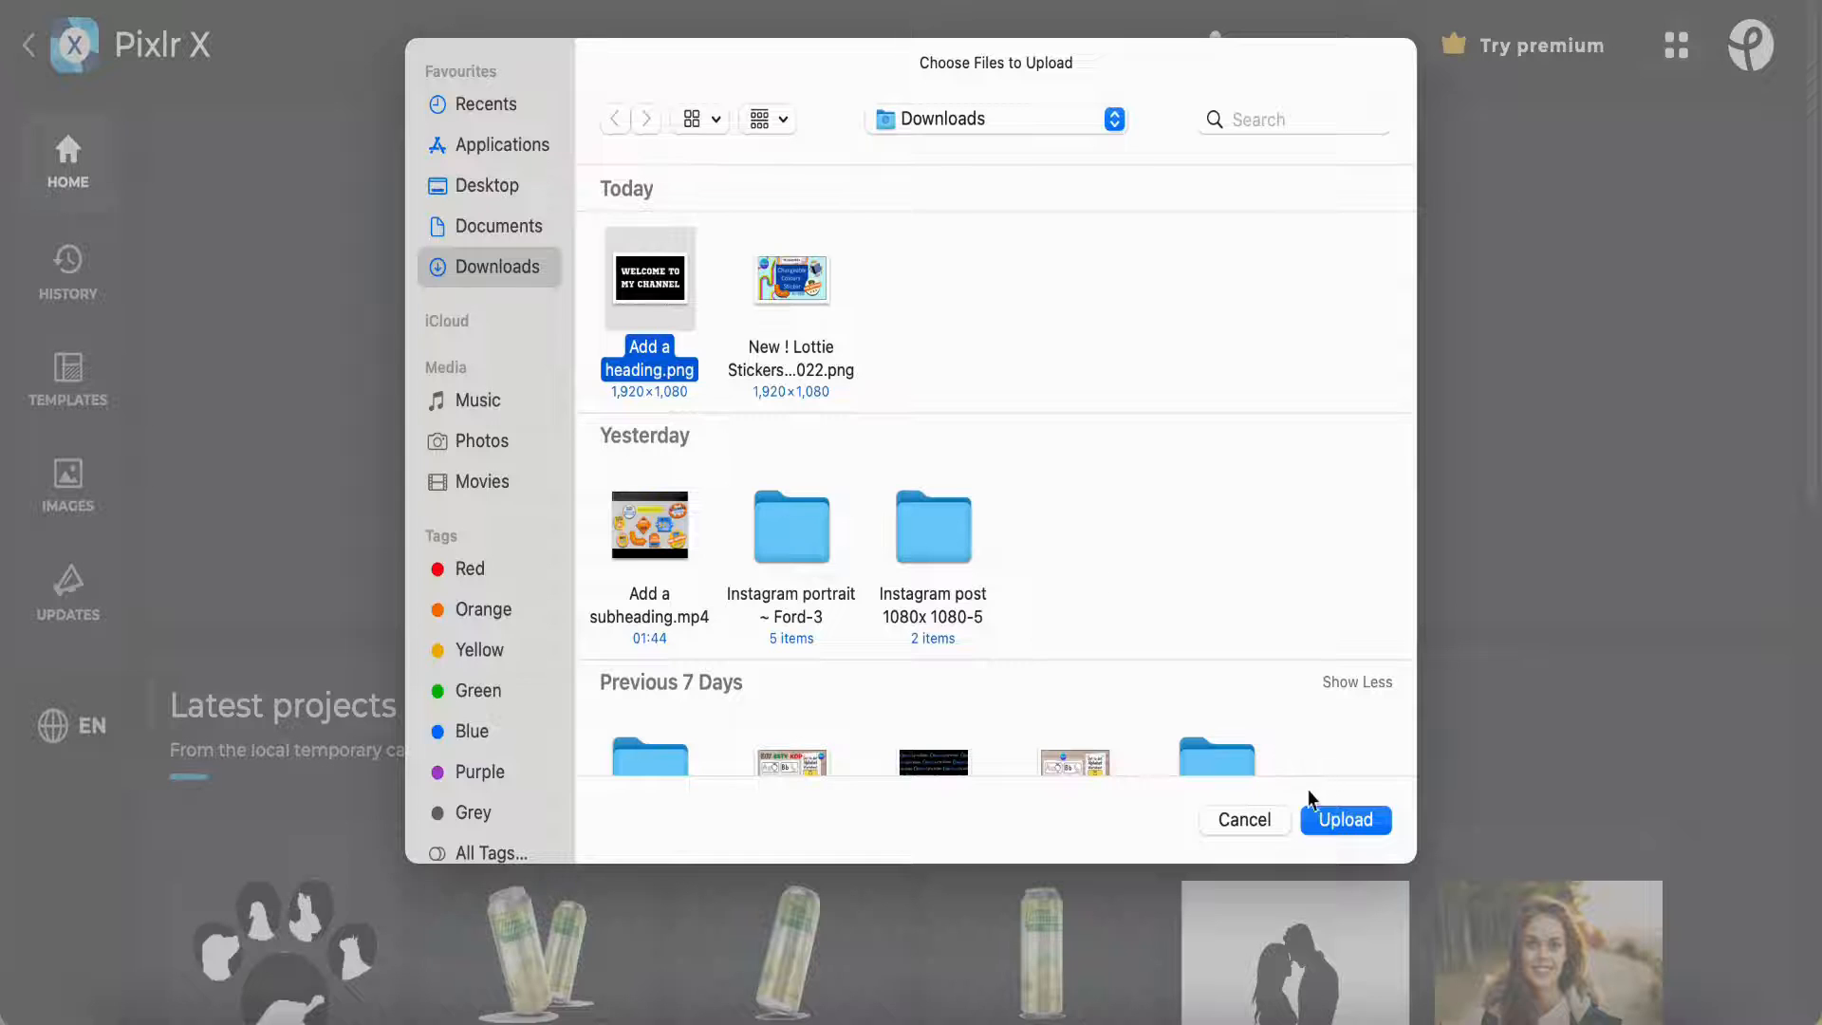
click(1329, 822)
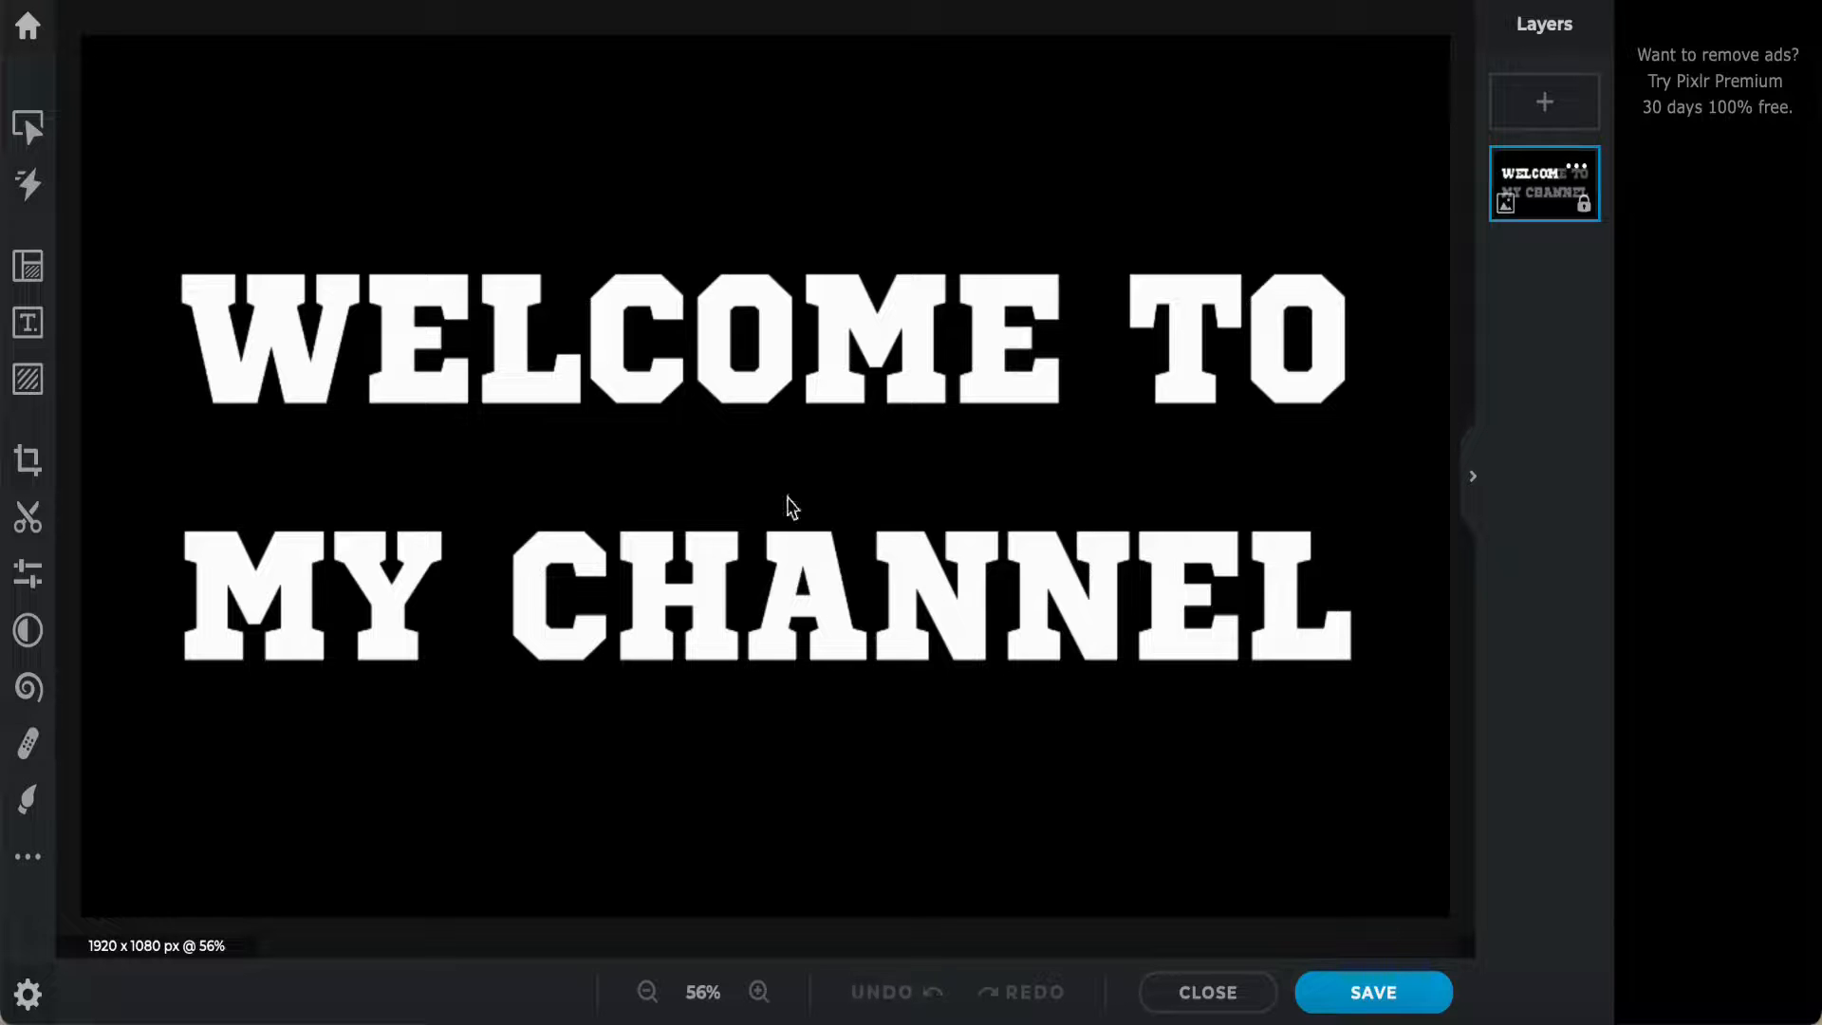
Cut the white letters of WELCOME TO out of the image using the magic wand Cutout in Remove mode
click(38, 524)
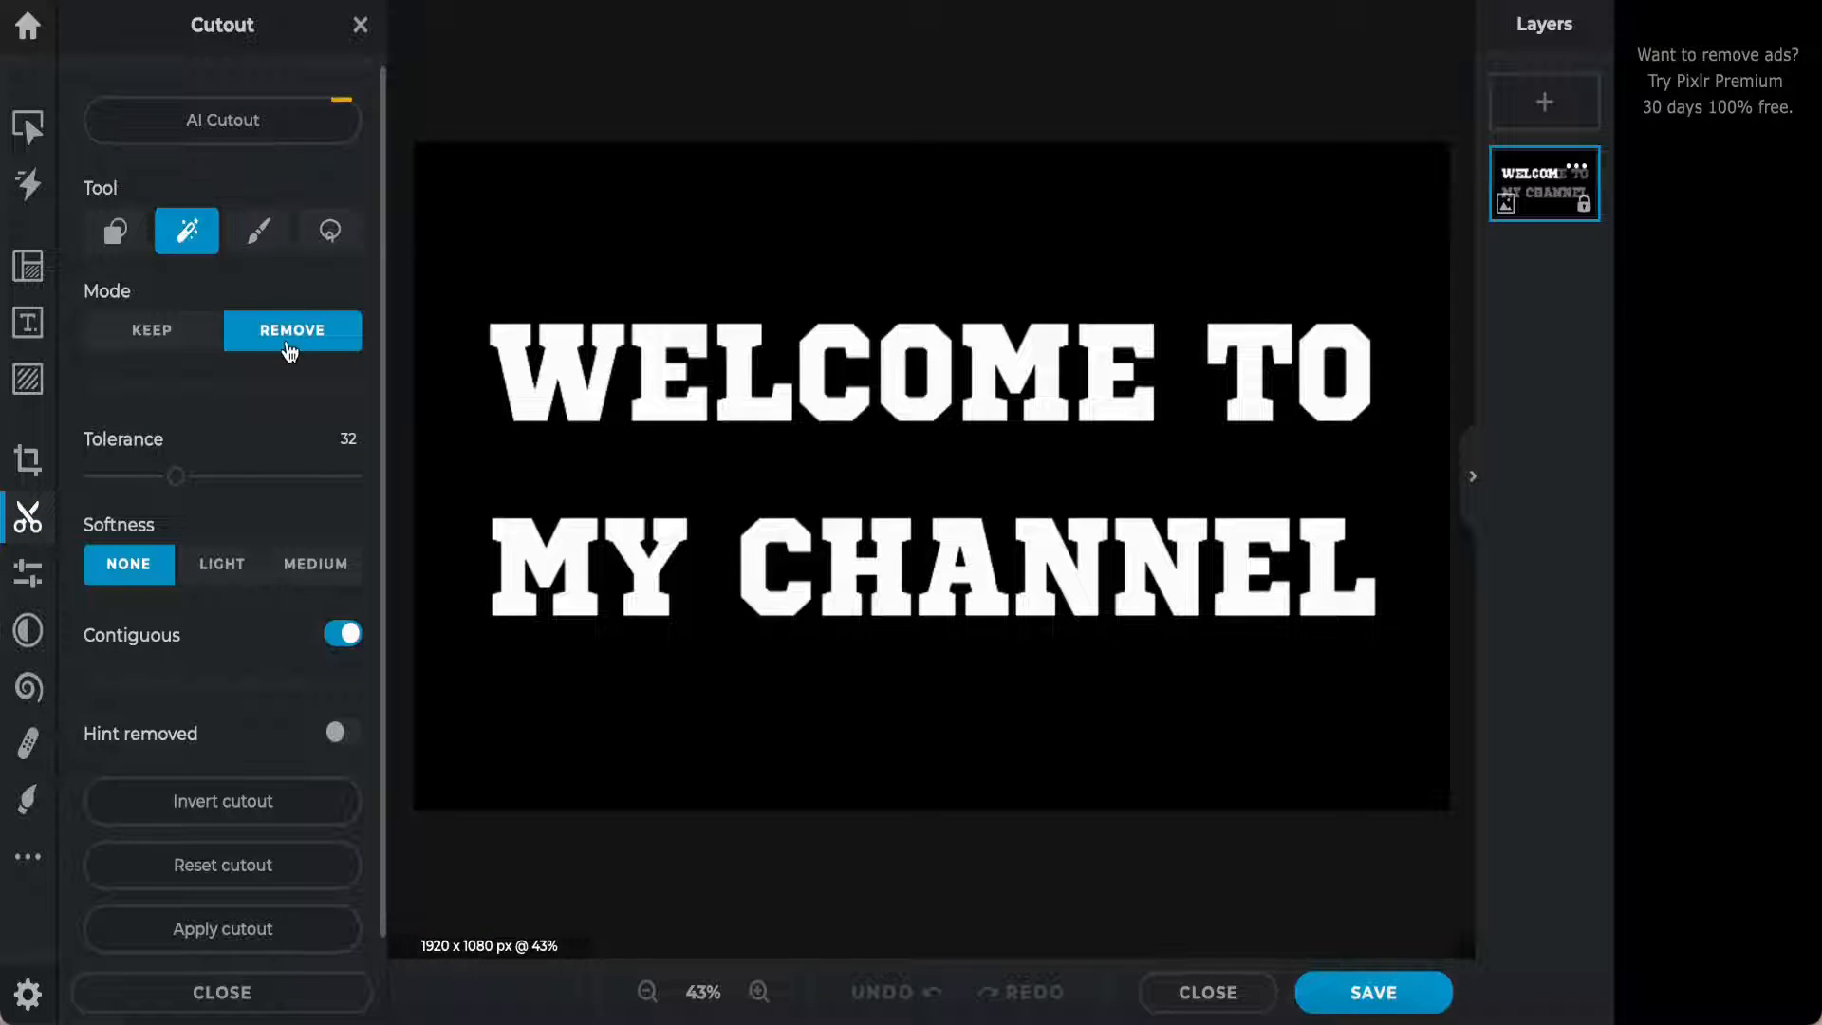
click(512, 367)
click(661, 419)
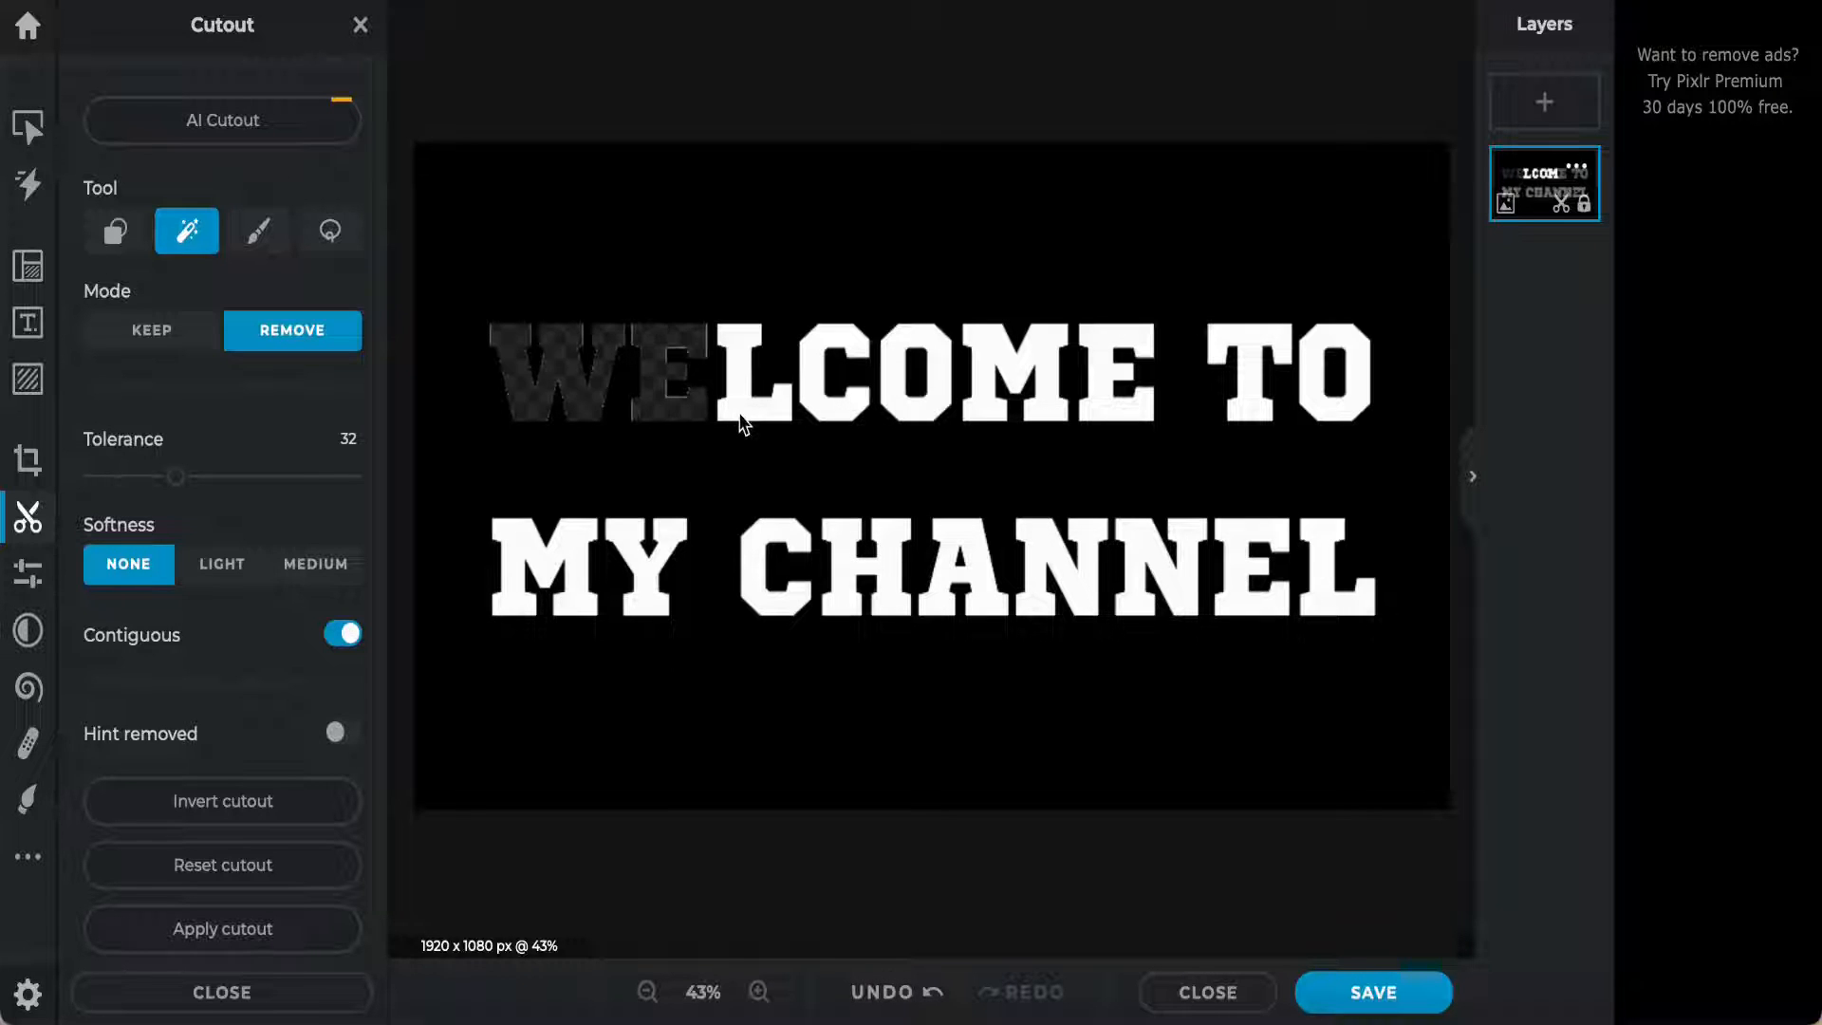
click(742, 417)
click(819, 415)
click(901, 417)
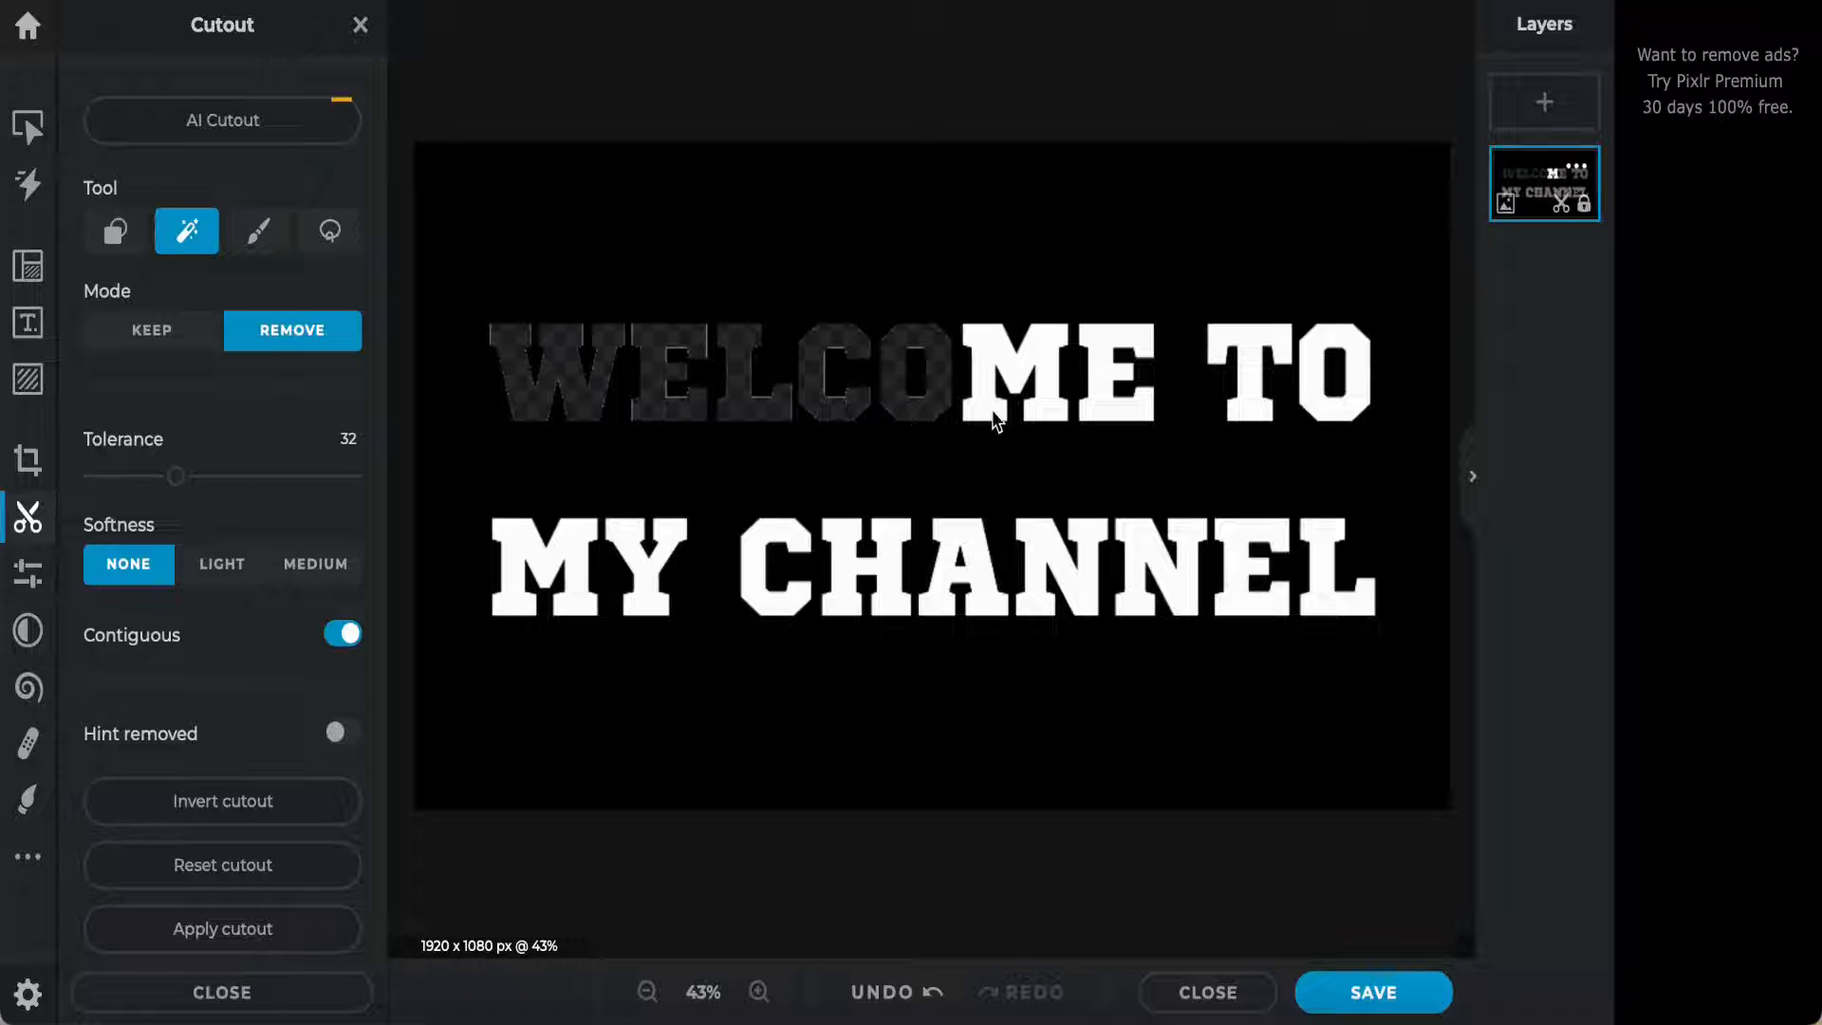
click(989, 416)
click(1139, 413)
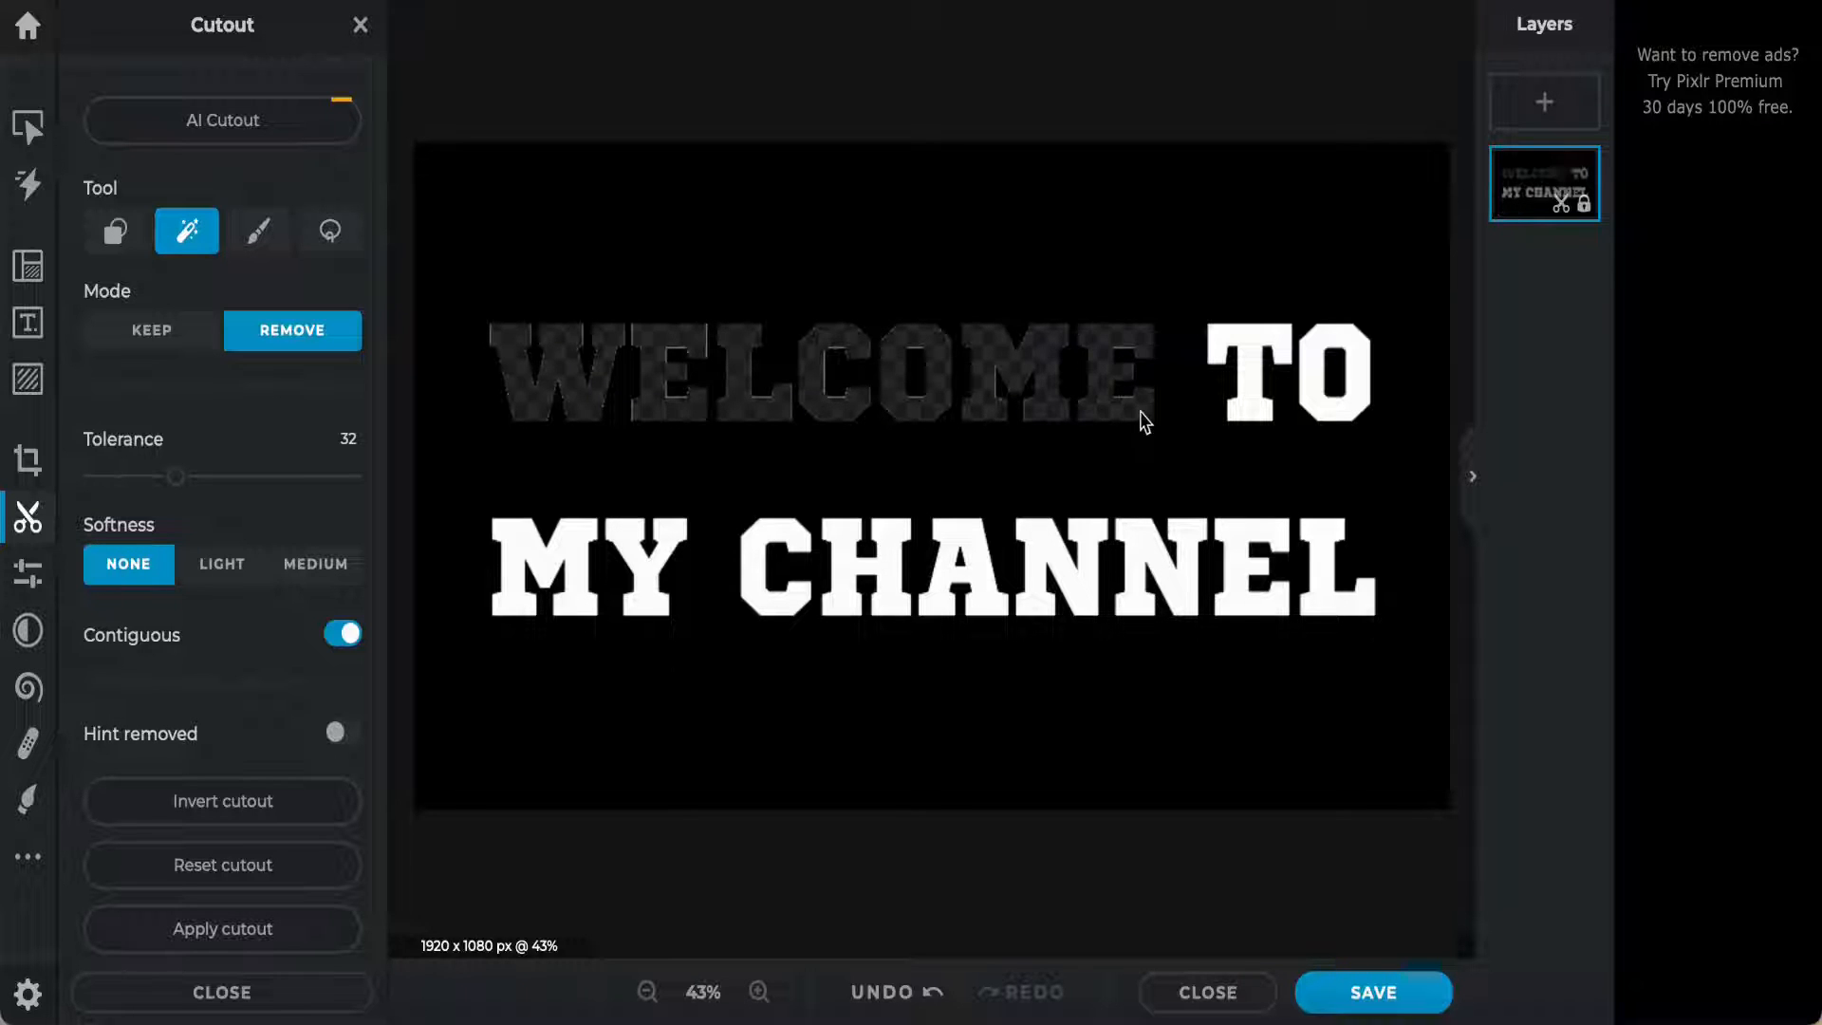
click(1245, 395)
click(1317, 400)
Remove the white letters of MY CHANNEL from the black image with the same wand cutout
click(1320, 589)
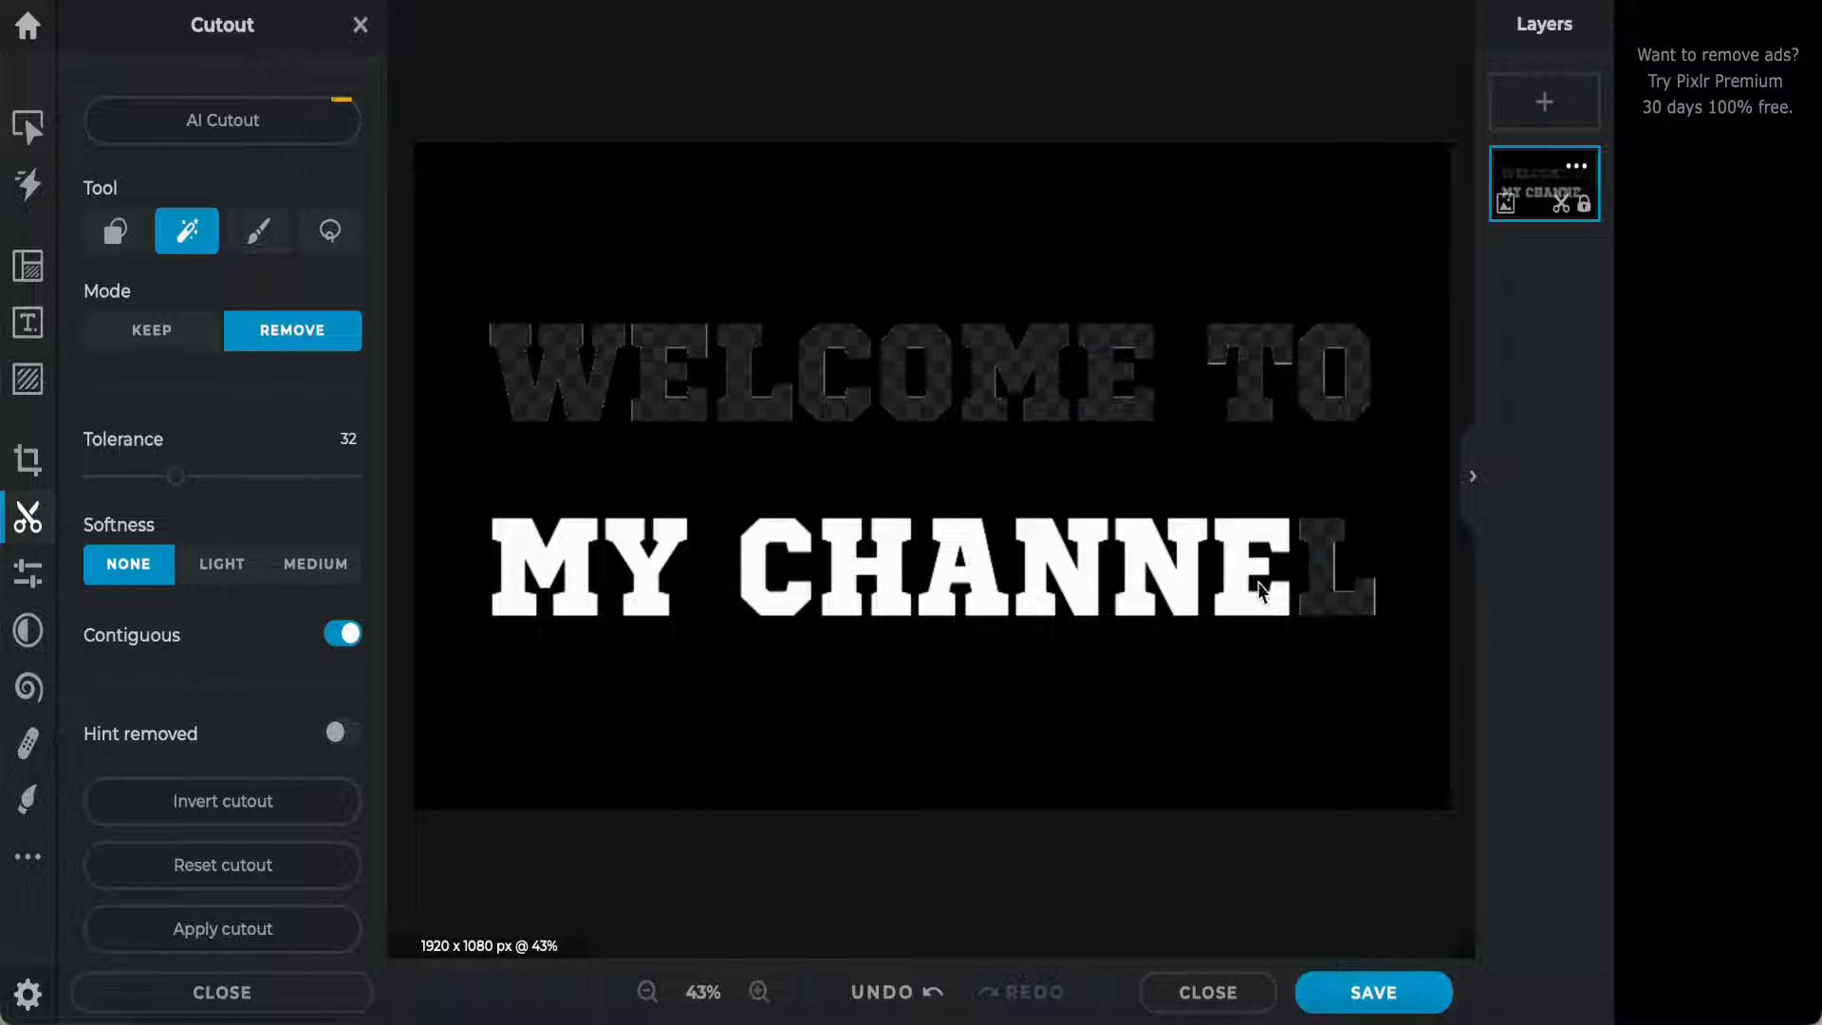
click(1245, 604)
click(1175, 599)
click(1091, 598)
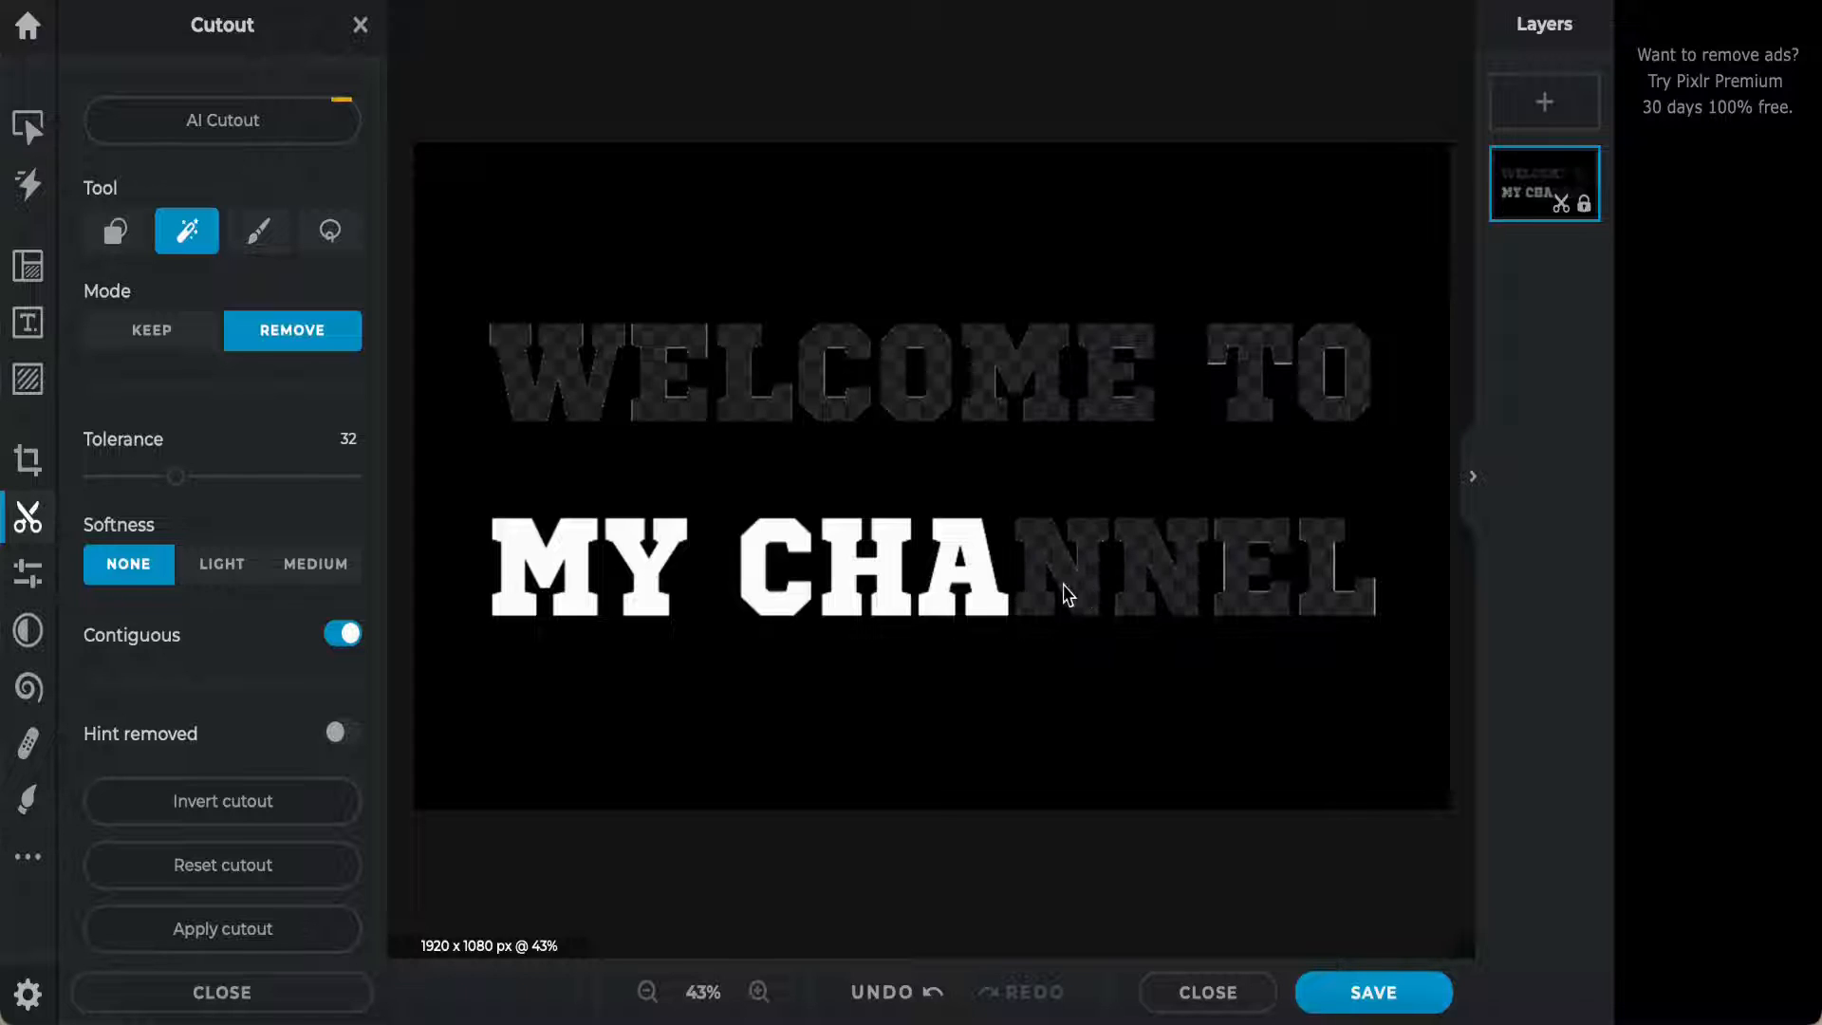
click(992, 596)
click(882, 593)
click(762, 600)
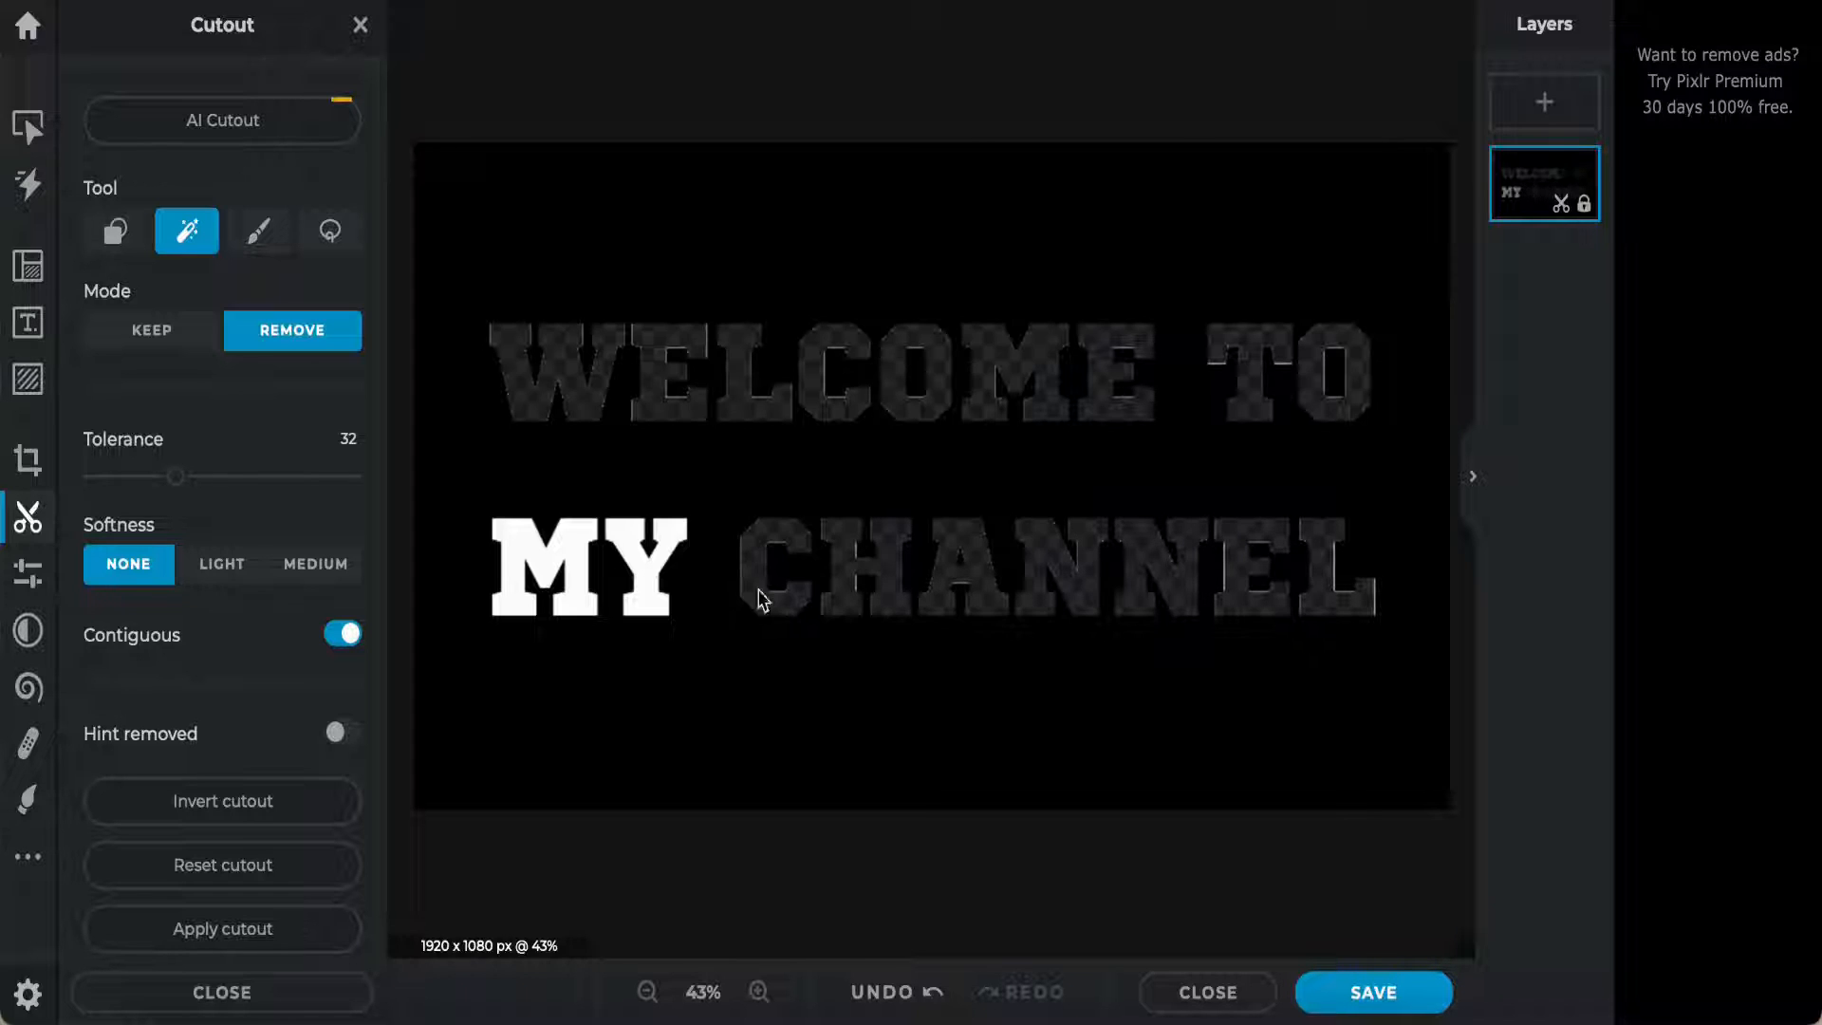
click(654, 581)
click(572, 567)
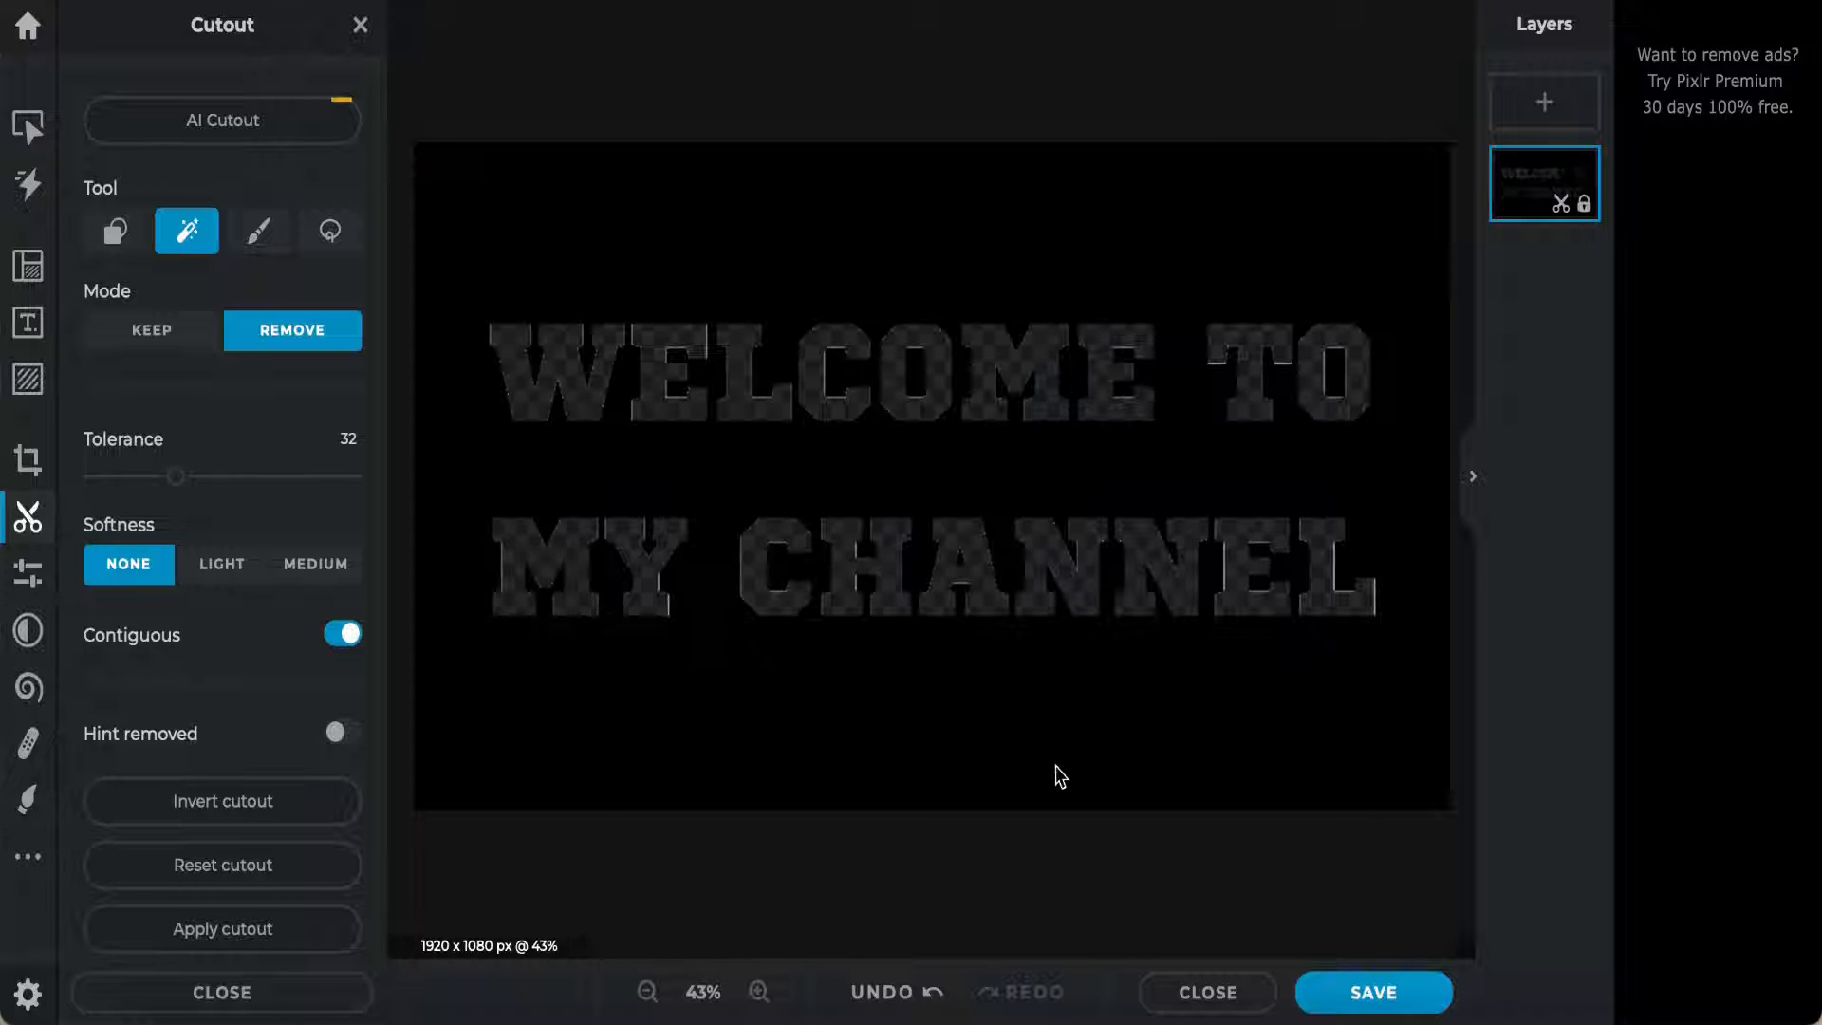
Save the cut-out title image as a transparent PNG named Add a heading
click(1373, 990)
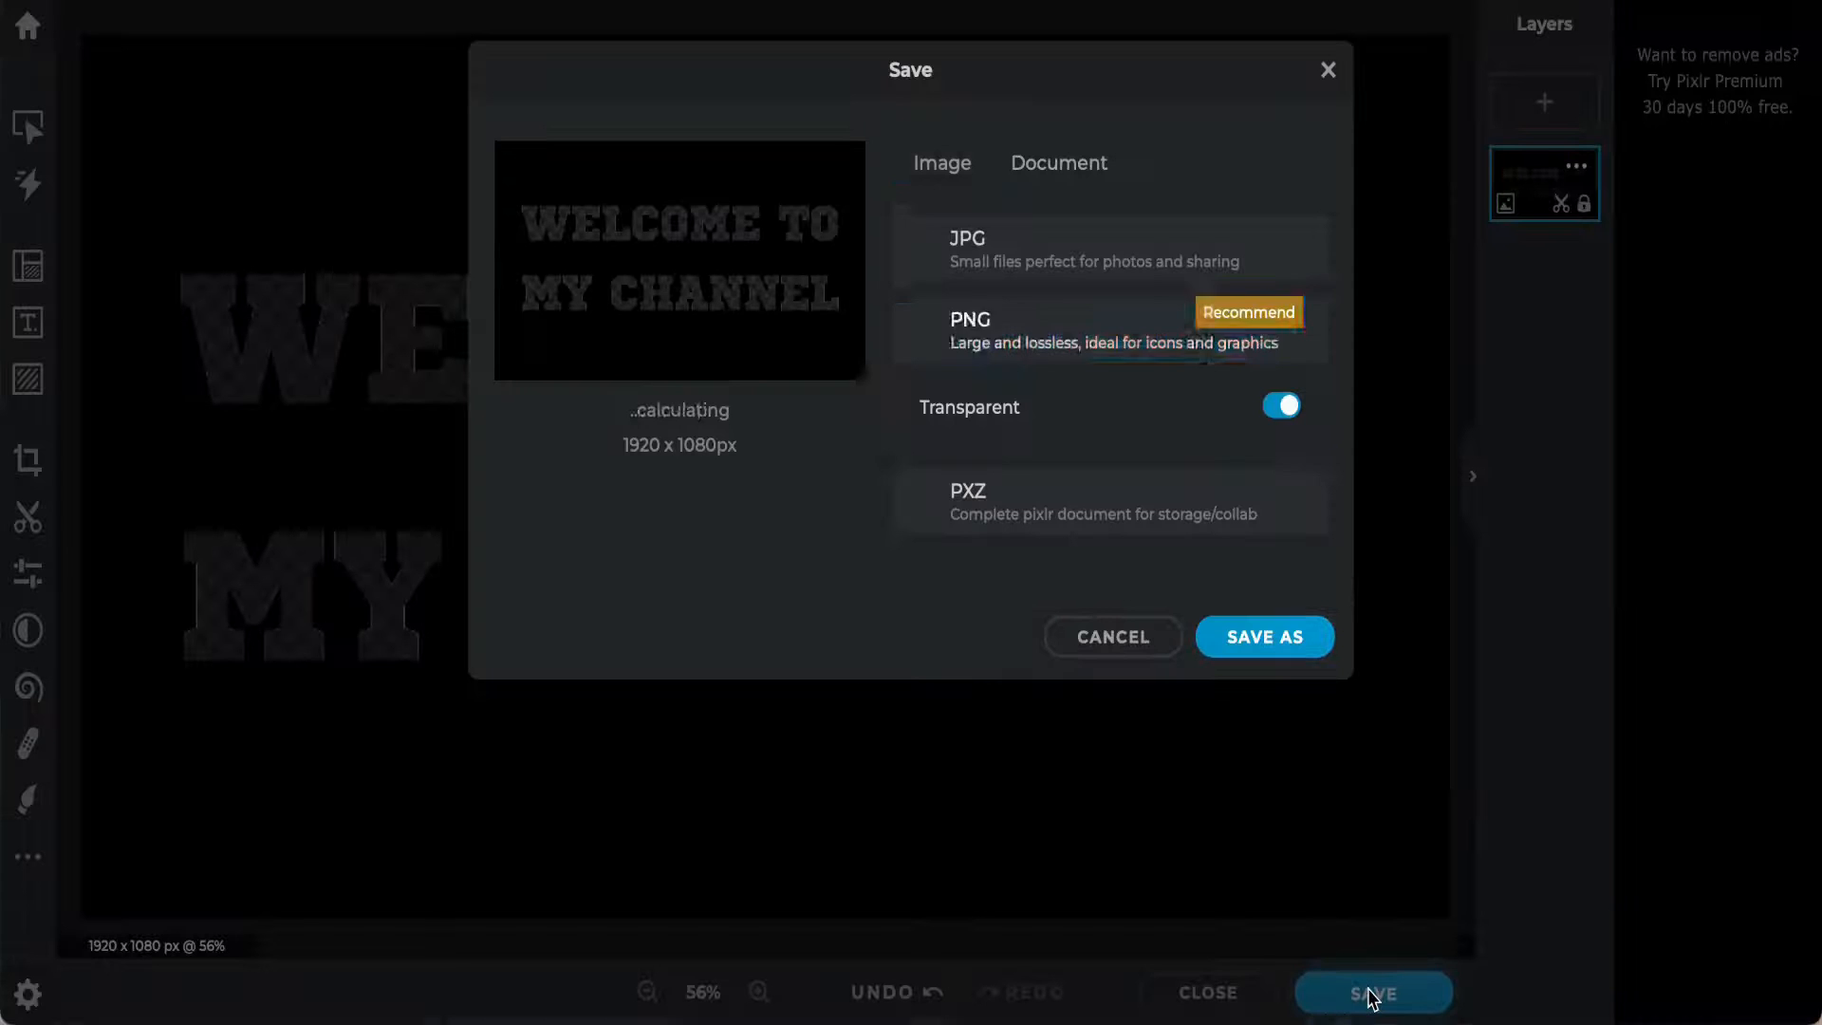
click(1275, 649)
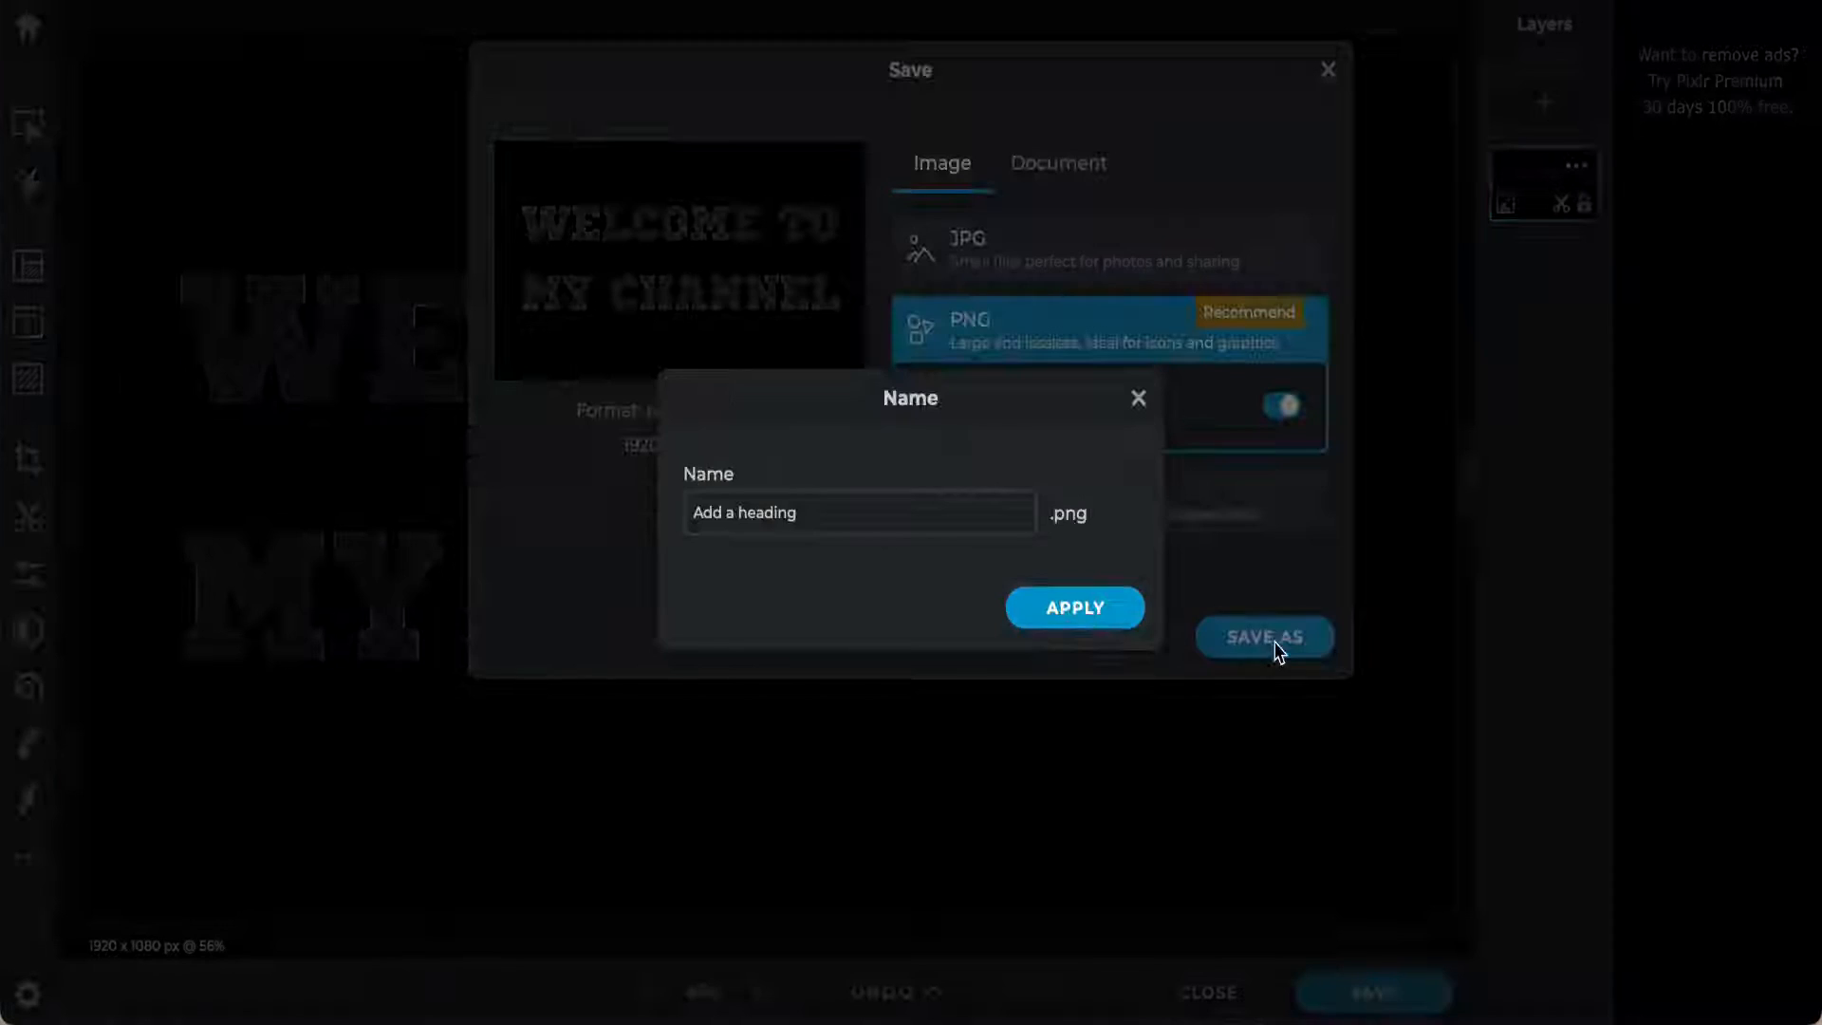
click(1084, 606)
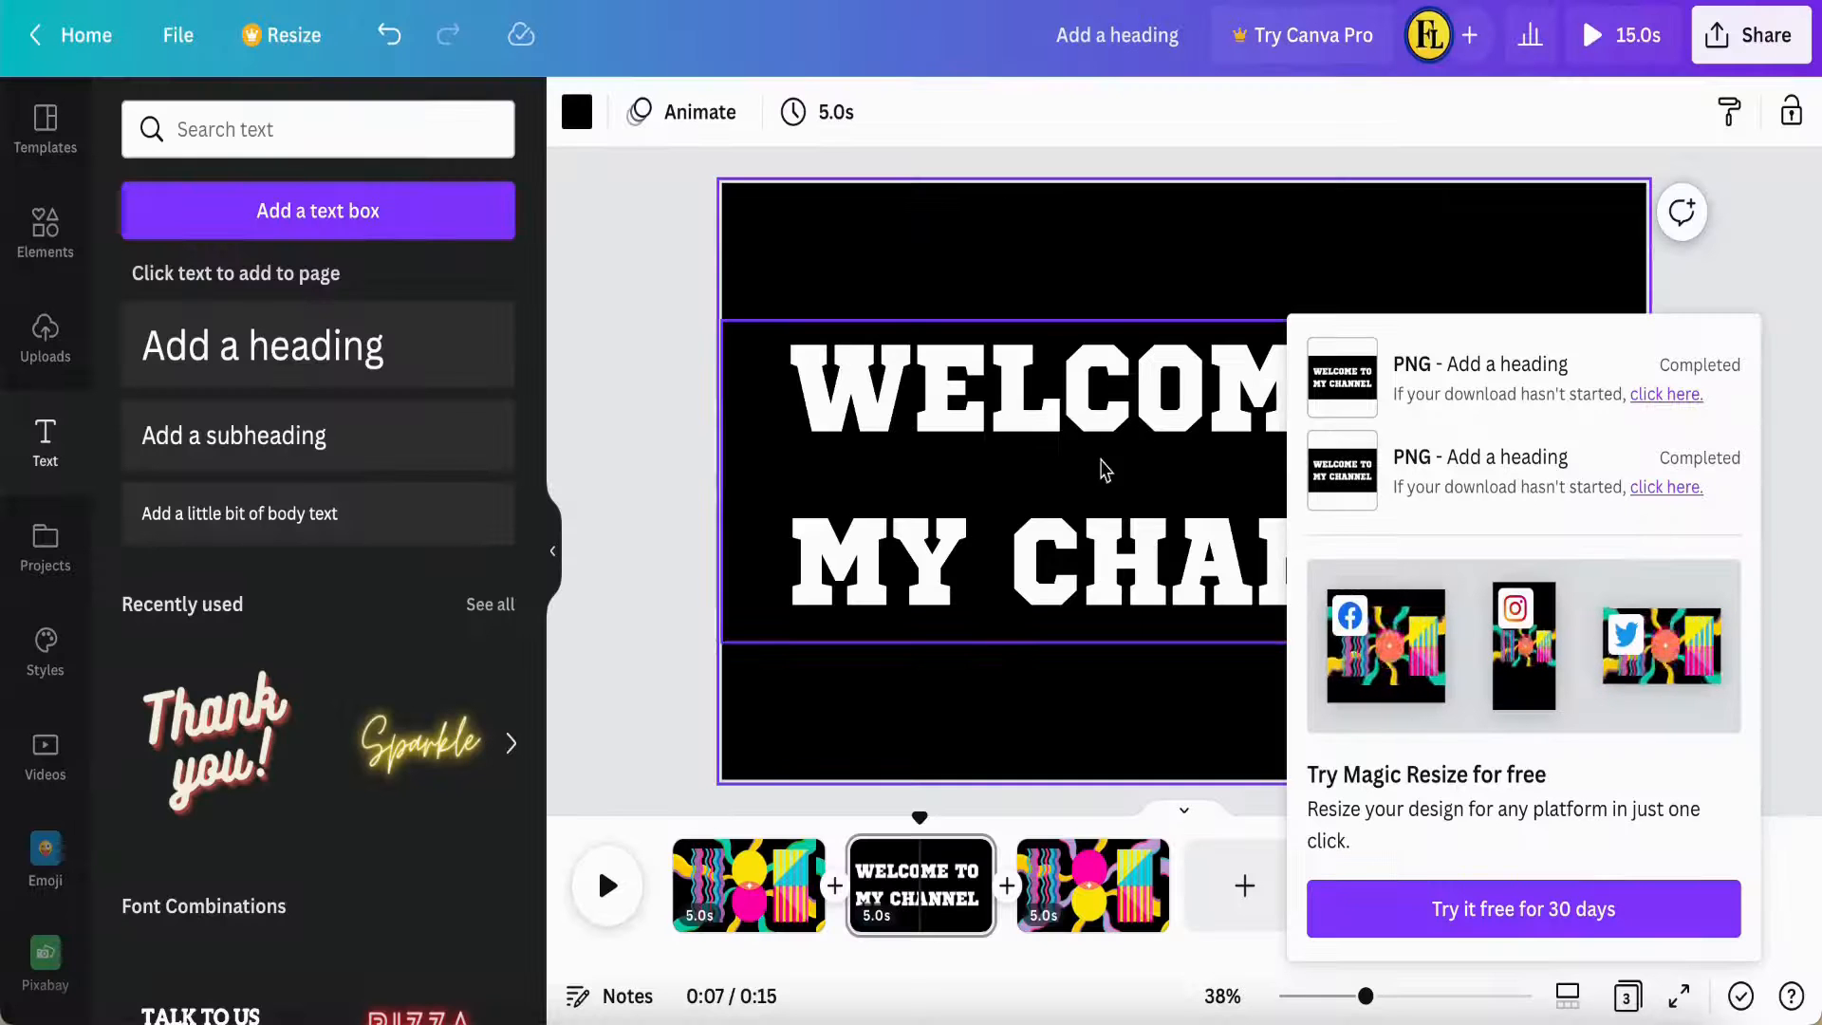
Switch back to the Canva design and upload Add a heading-3.png from the Downloads folder
click(1345, 474)
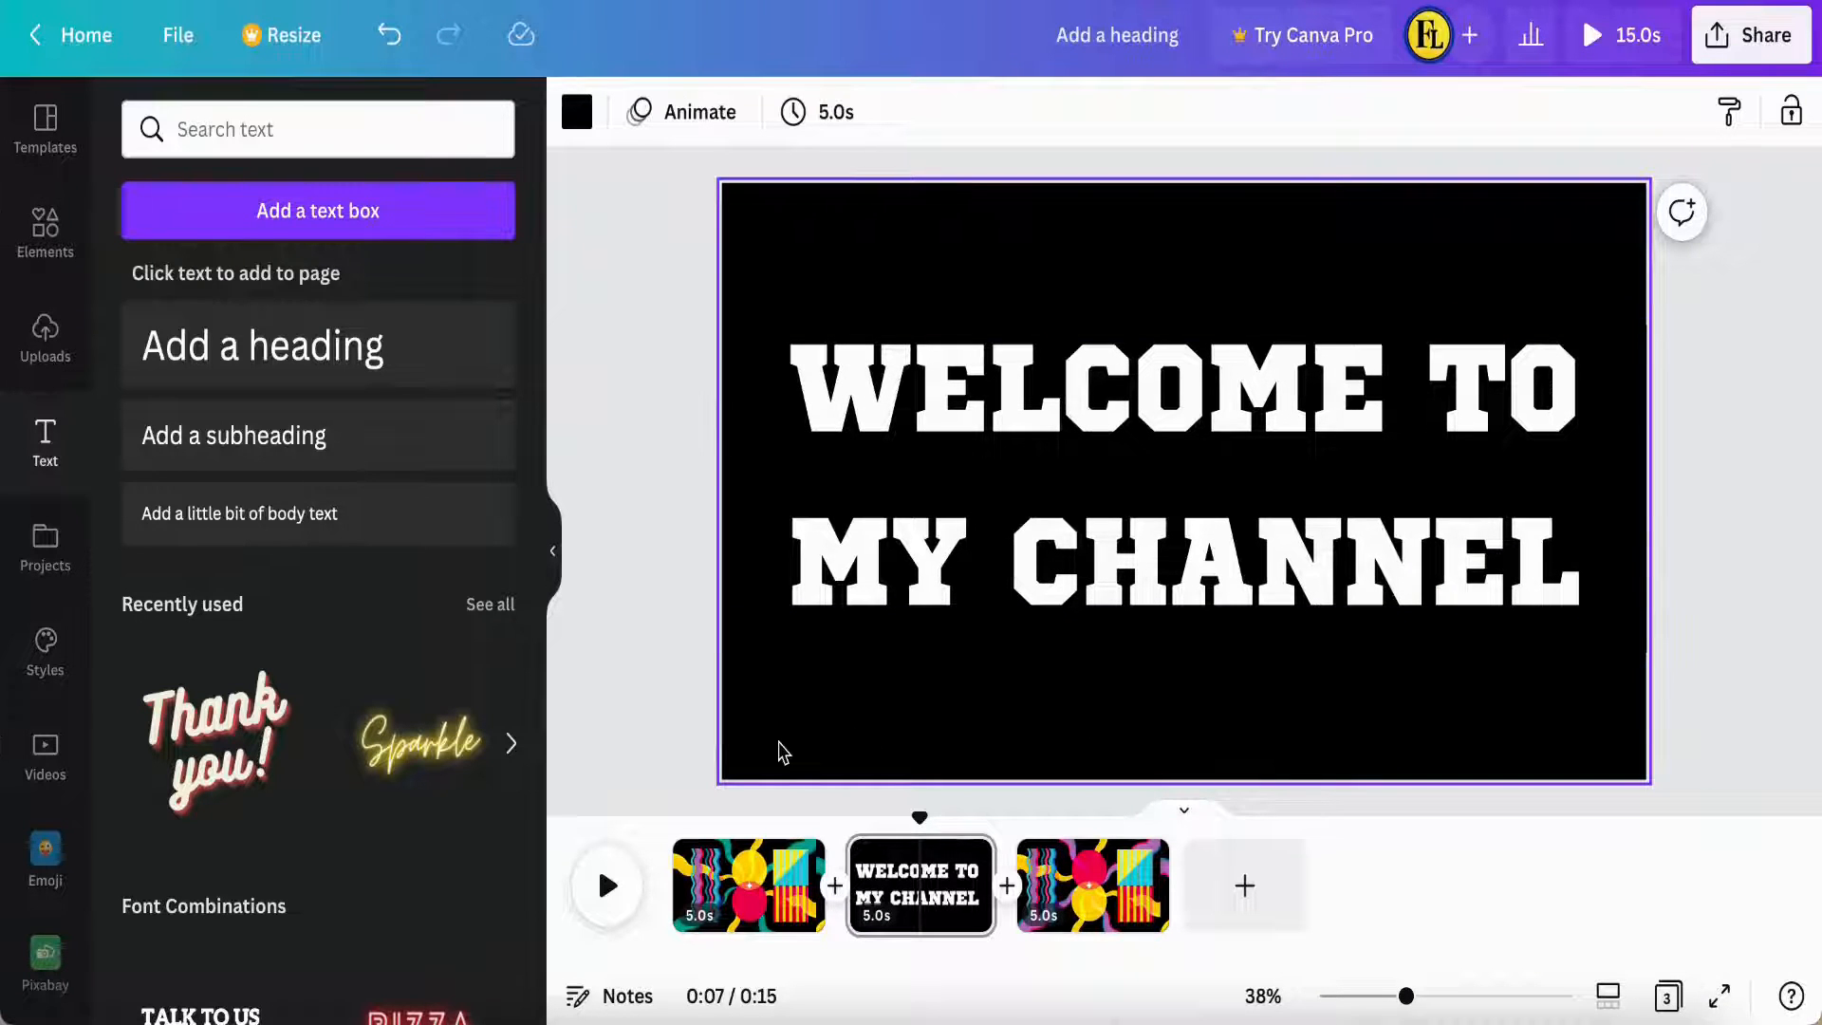
click(46, 334)
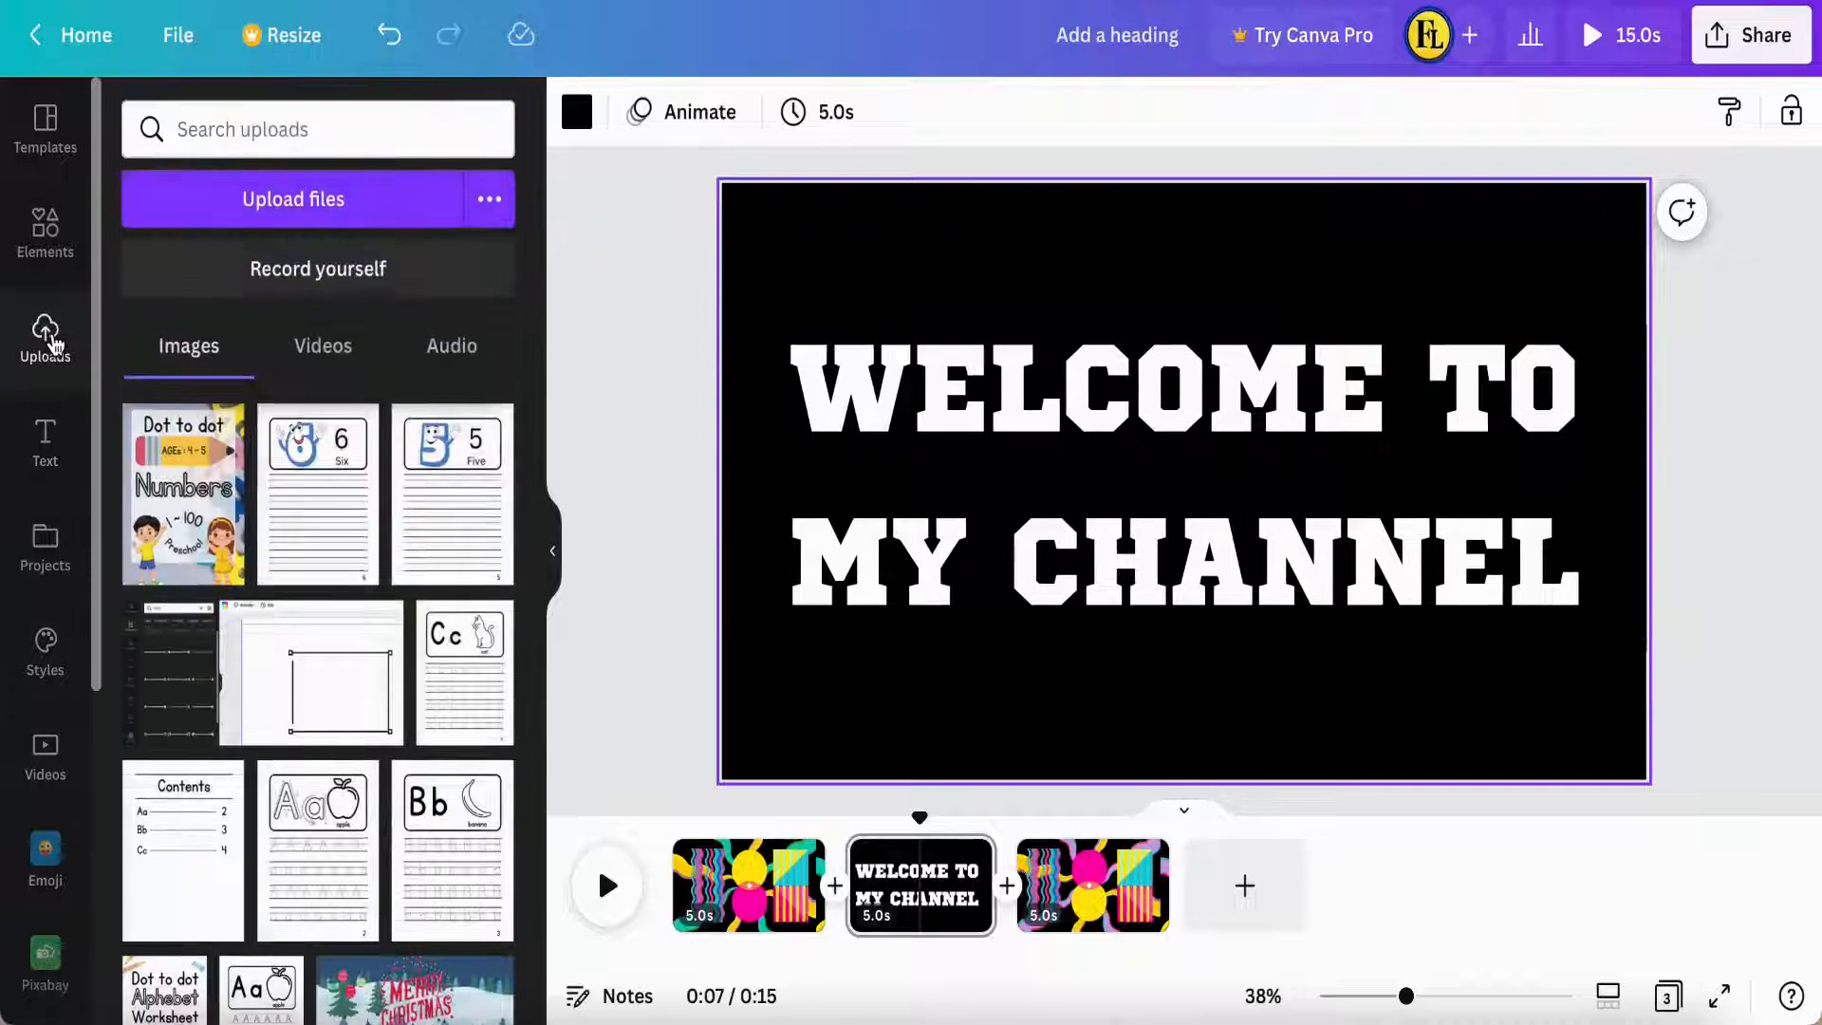
click(318, 198)
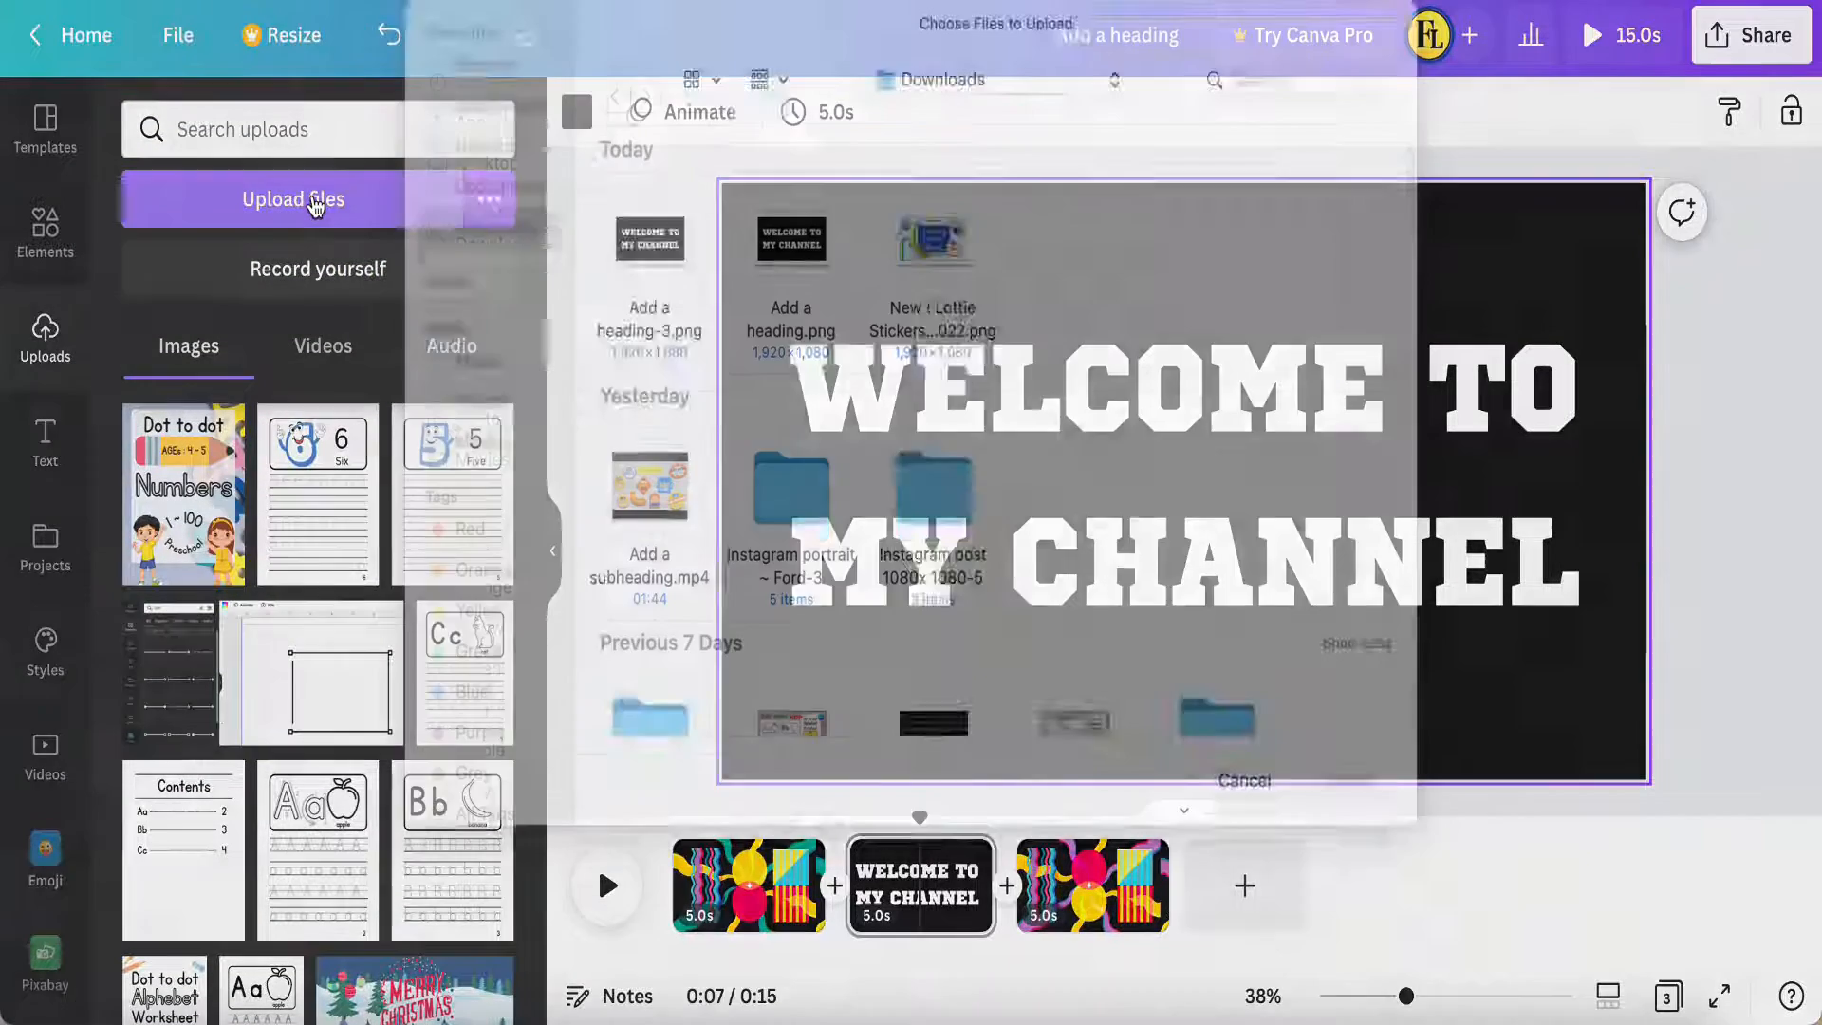
click(653, 359)
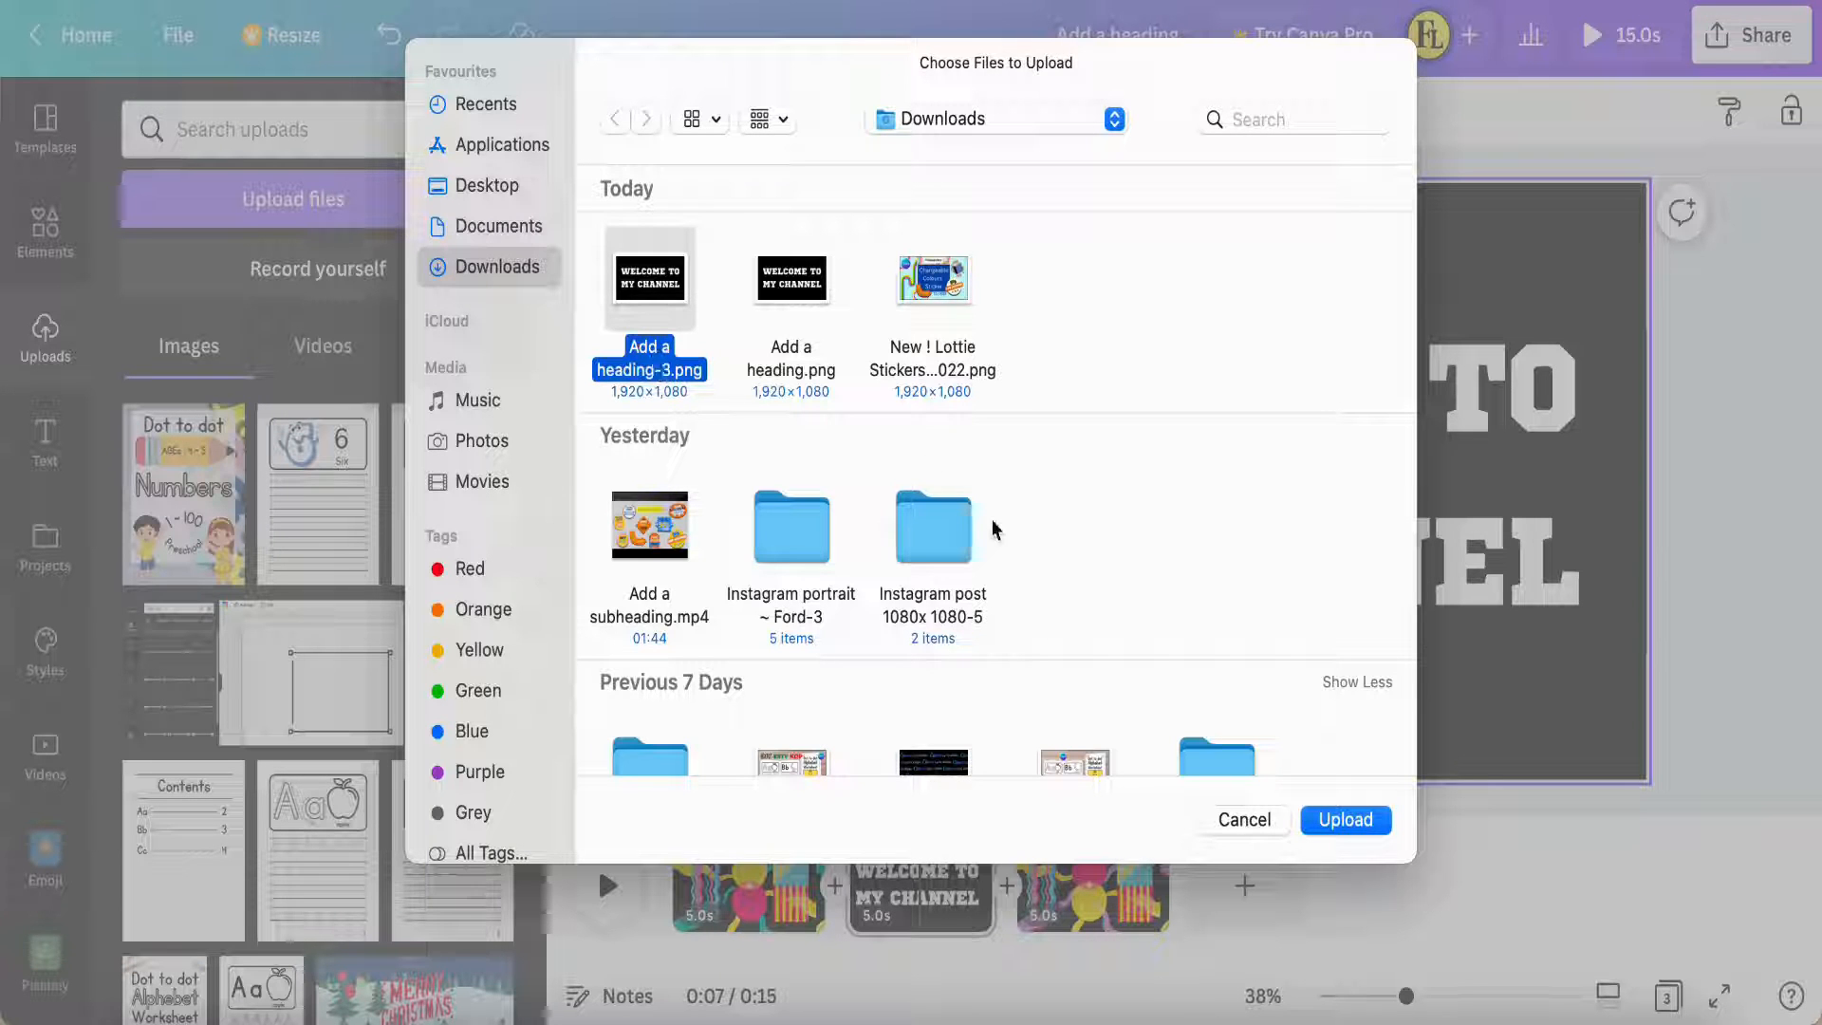
click(1333, 828)
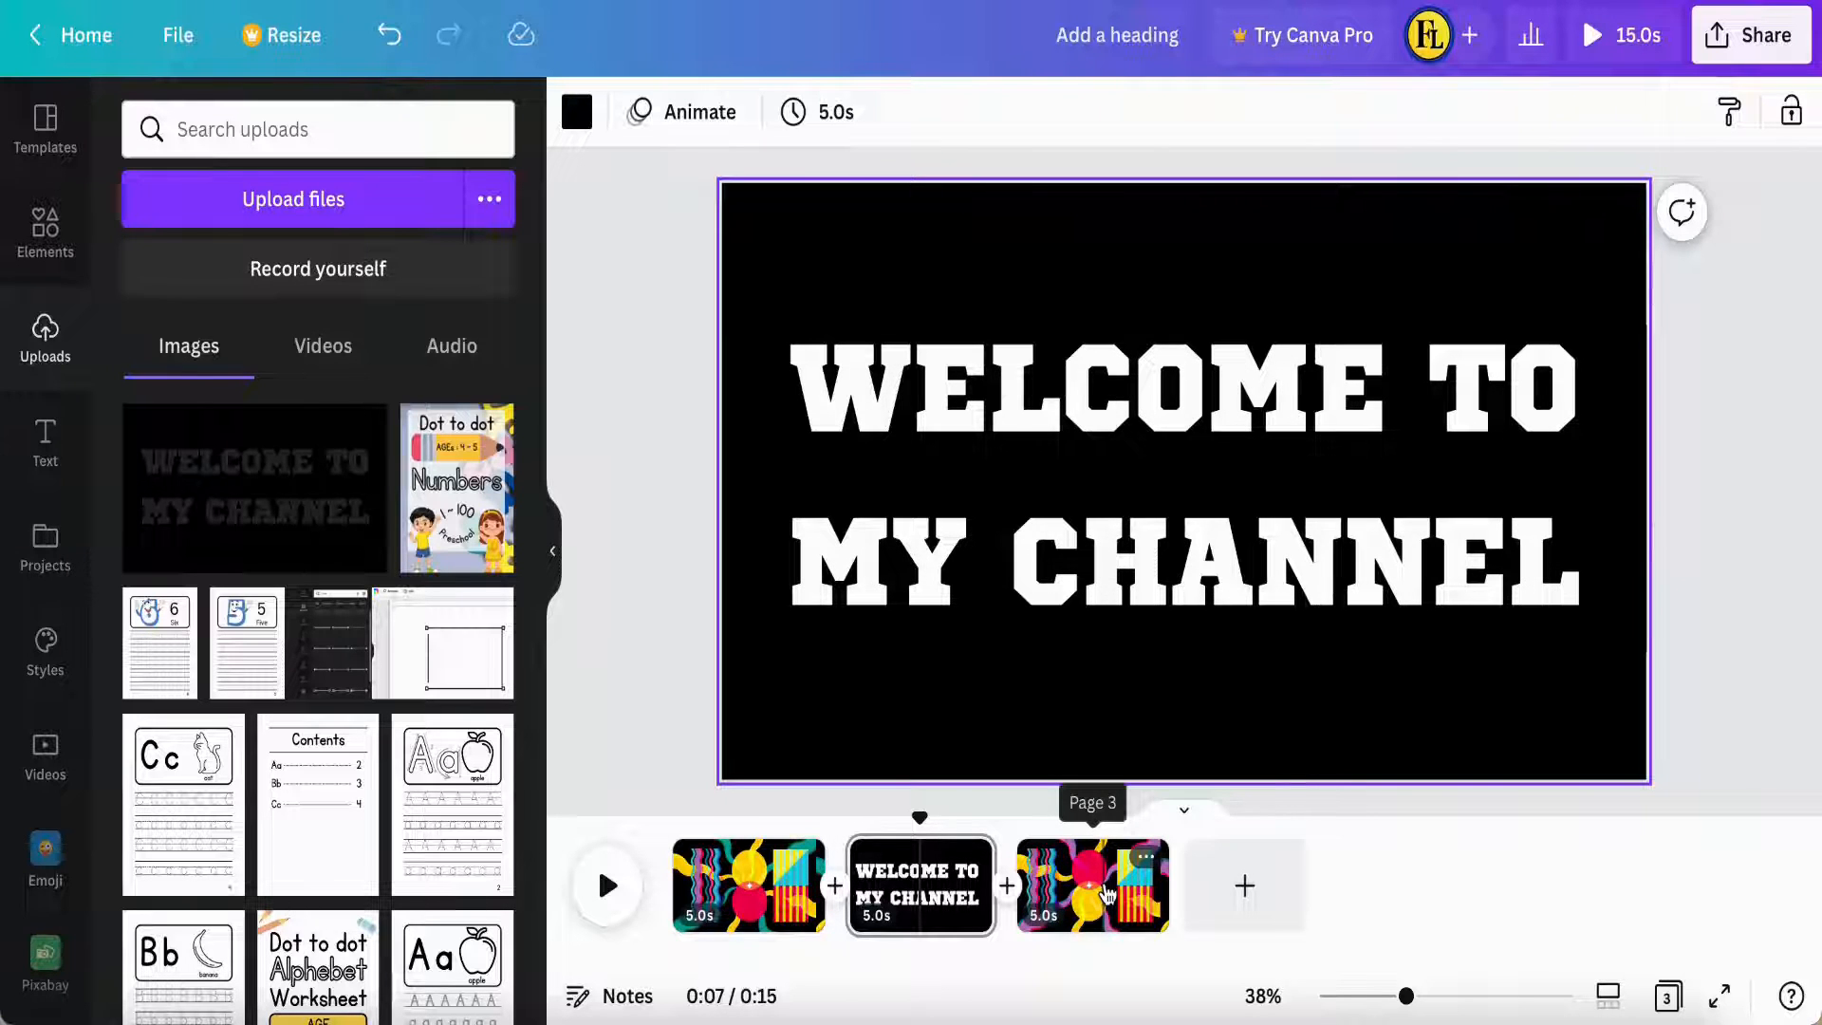
Add the uploaded cut-out title image on top of the stickers on page 3
click(1106, 892)
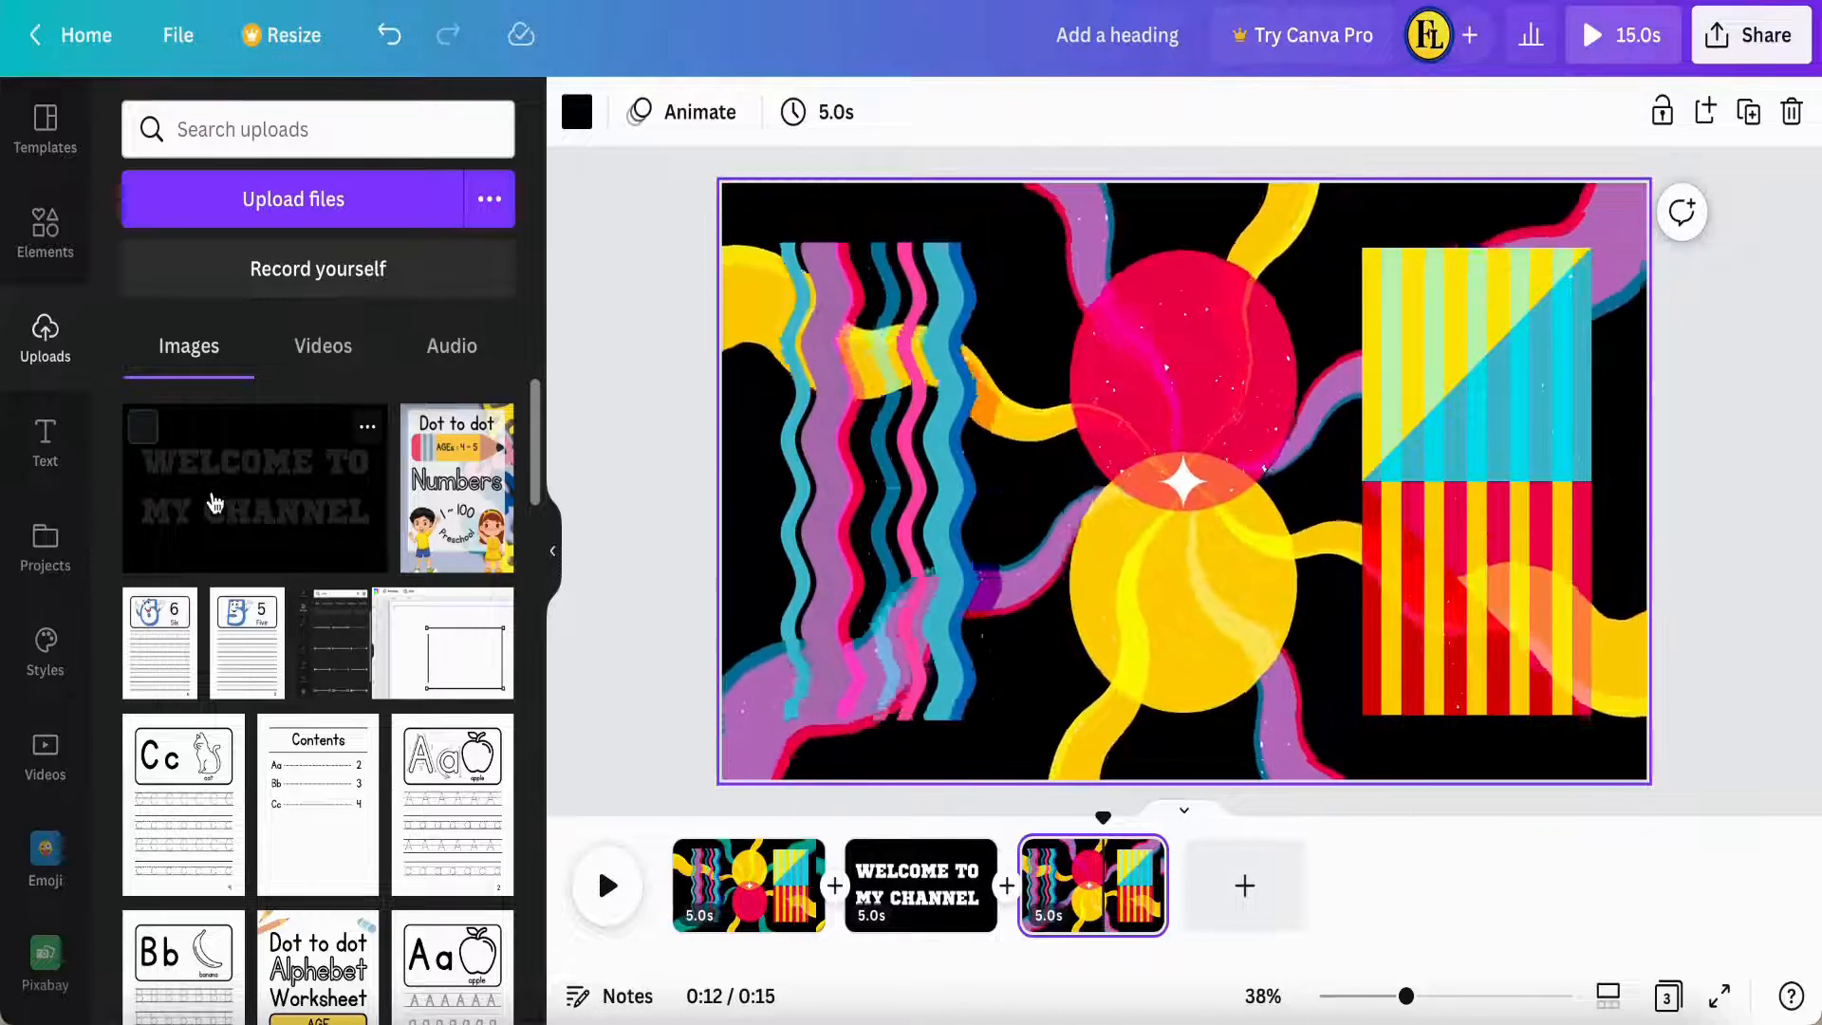
click(245, 504)
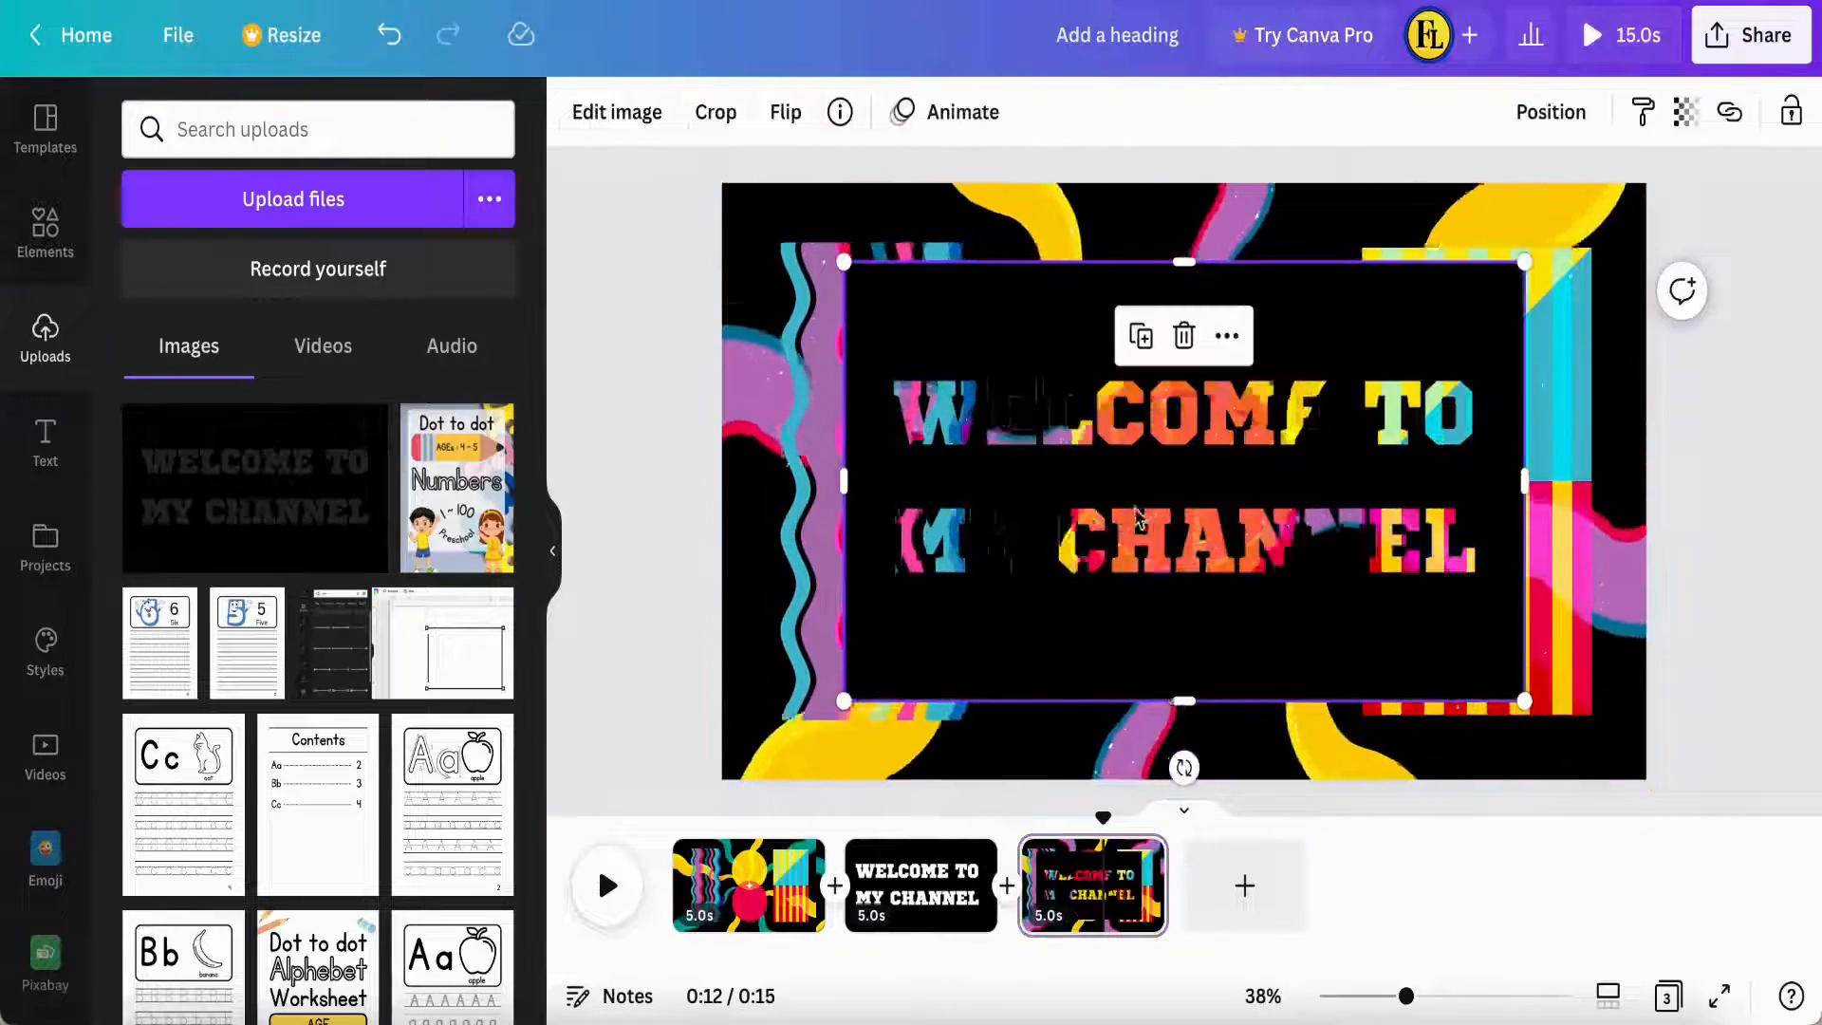
Align the cut-out title image with a page corner and enlarge it to cover the whole of page 3
drag(1009, 619, 959, 671)
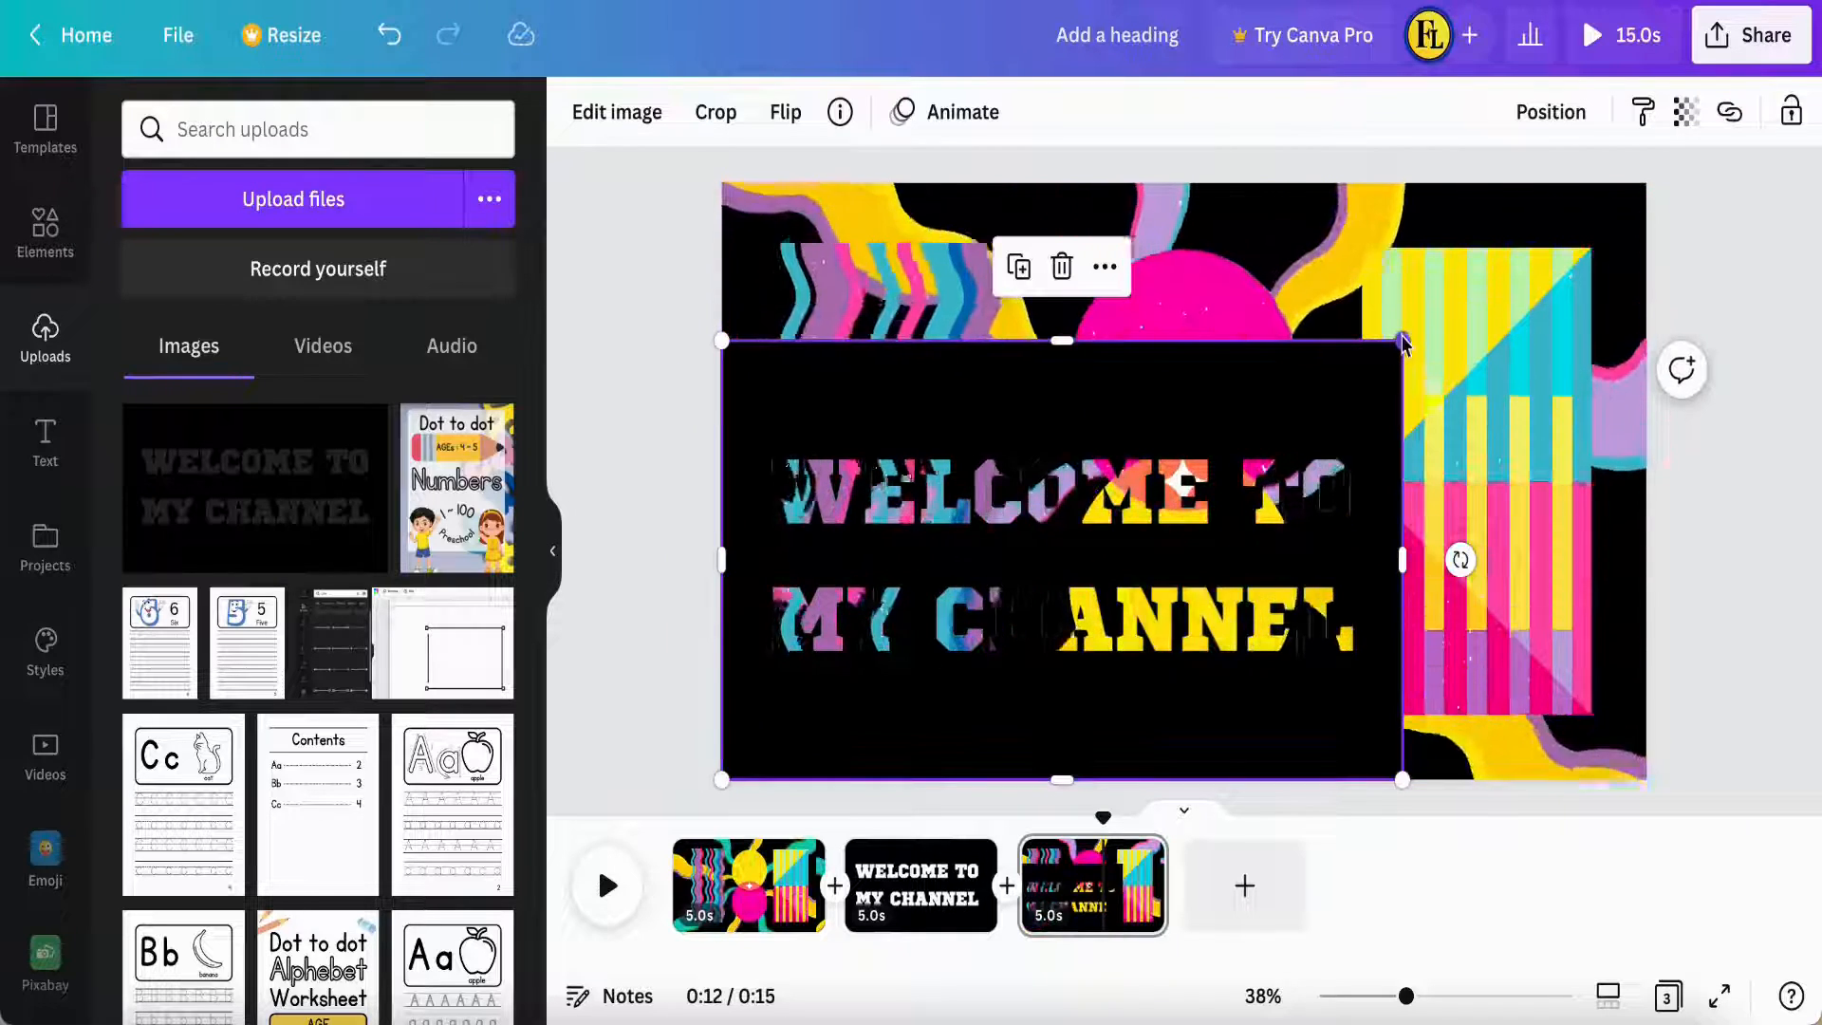
drag(1403, 340, 1671, 210)
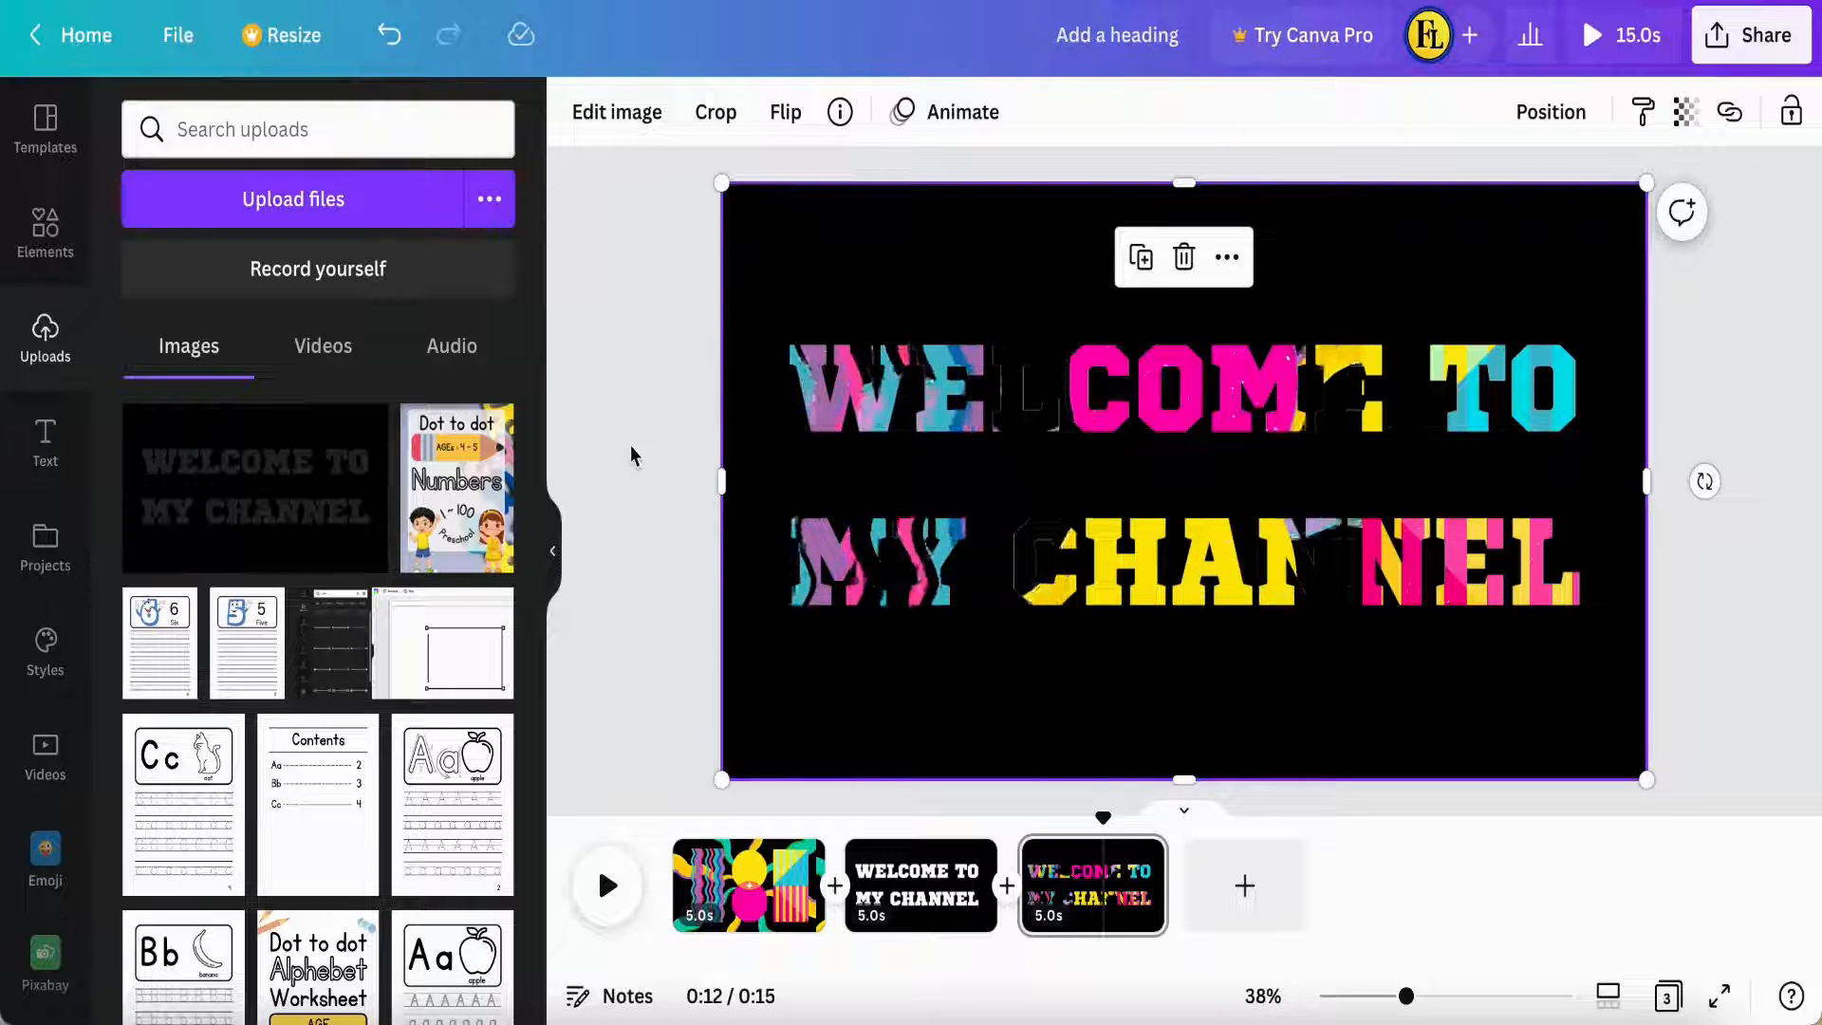
Recolour the cut-out image with a Duotone effect using white highlights and white shadows, and lock it in place
click(597, 112)
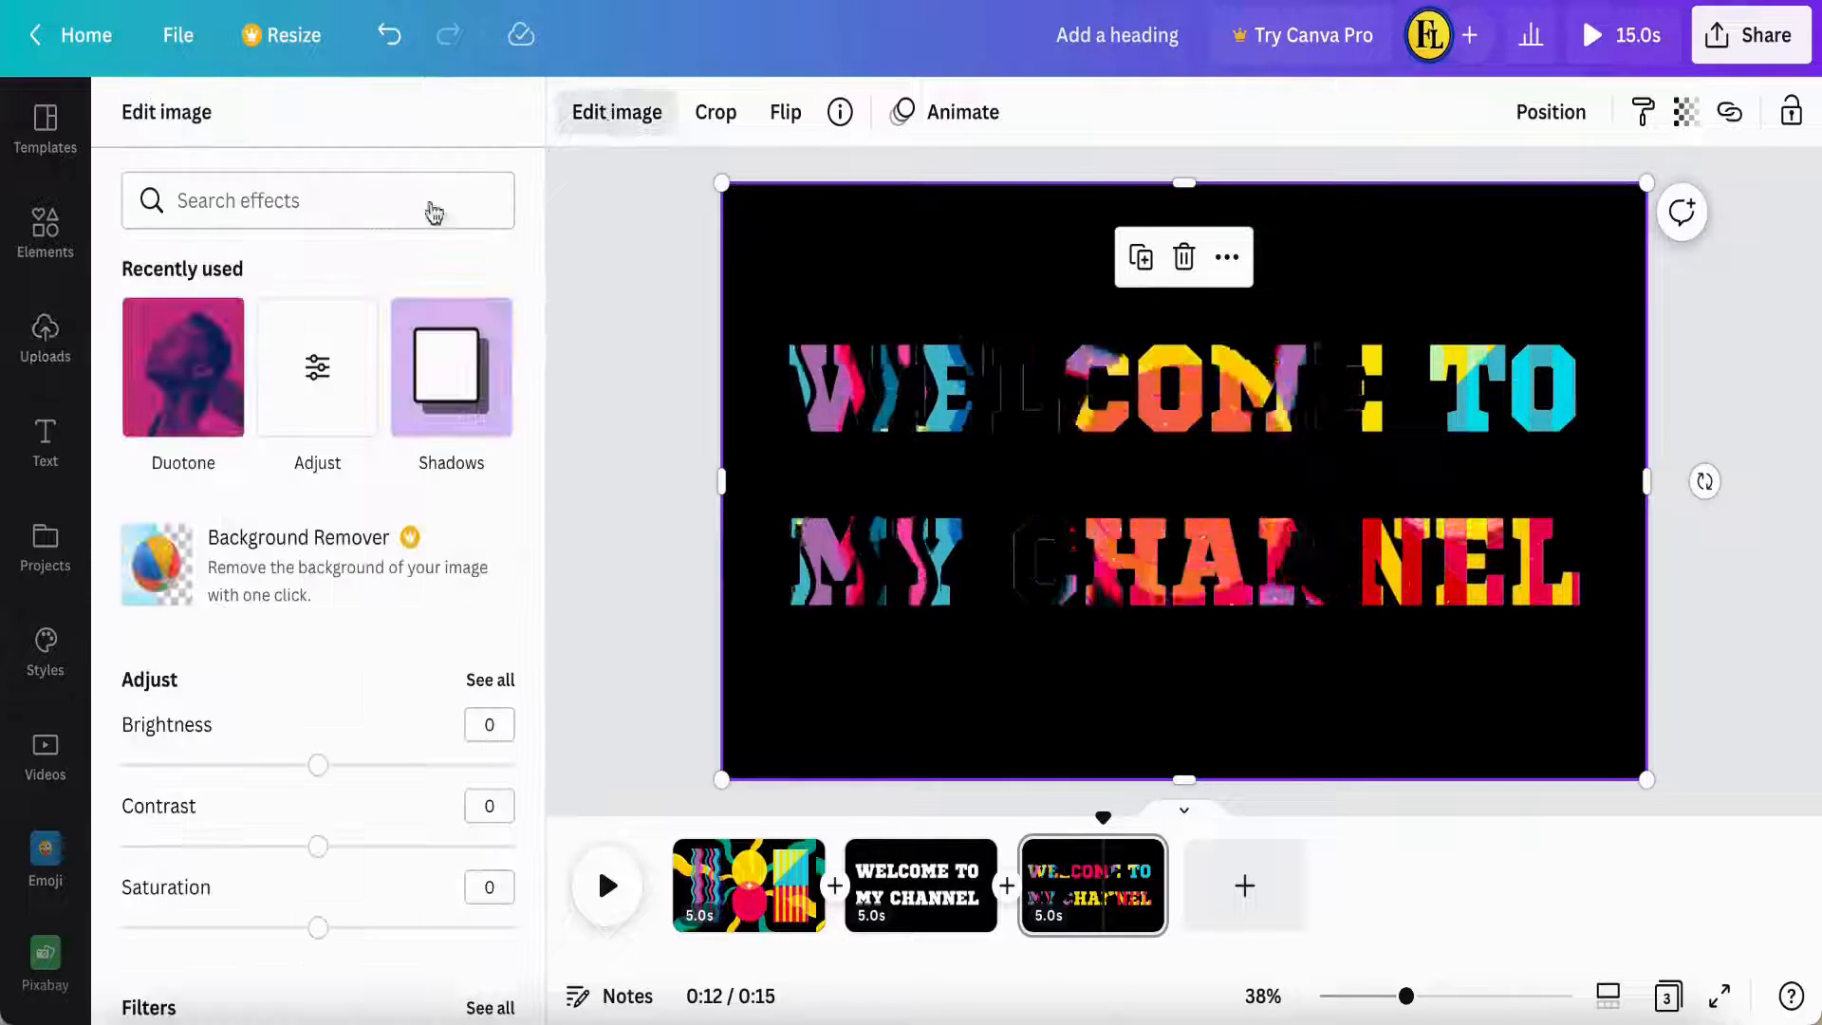
click(181, 372)
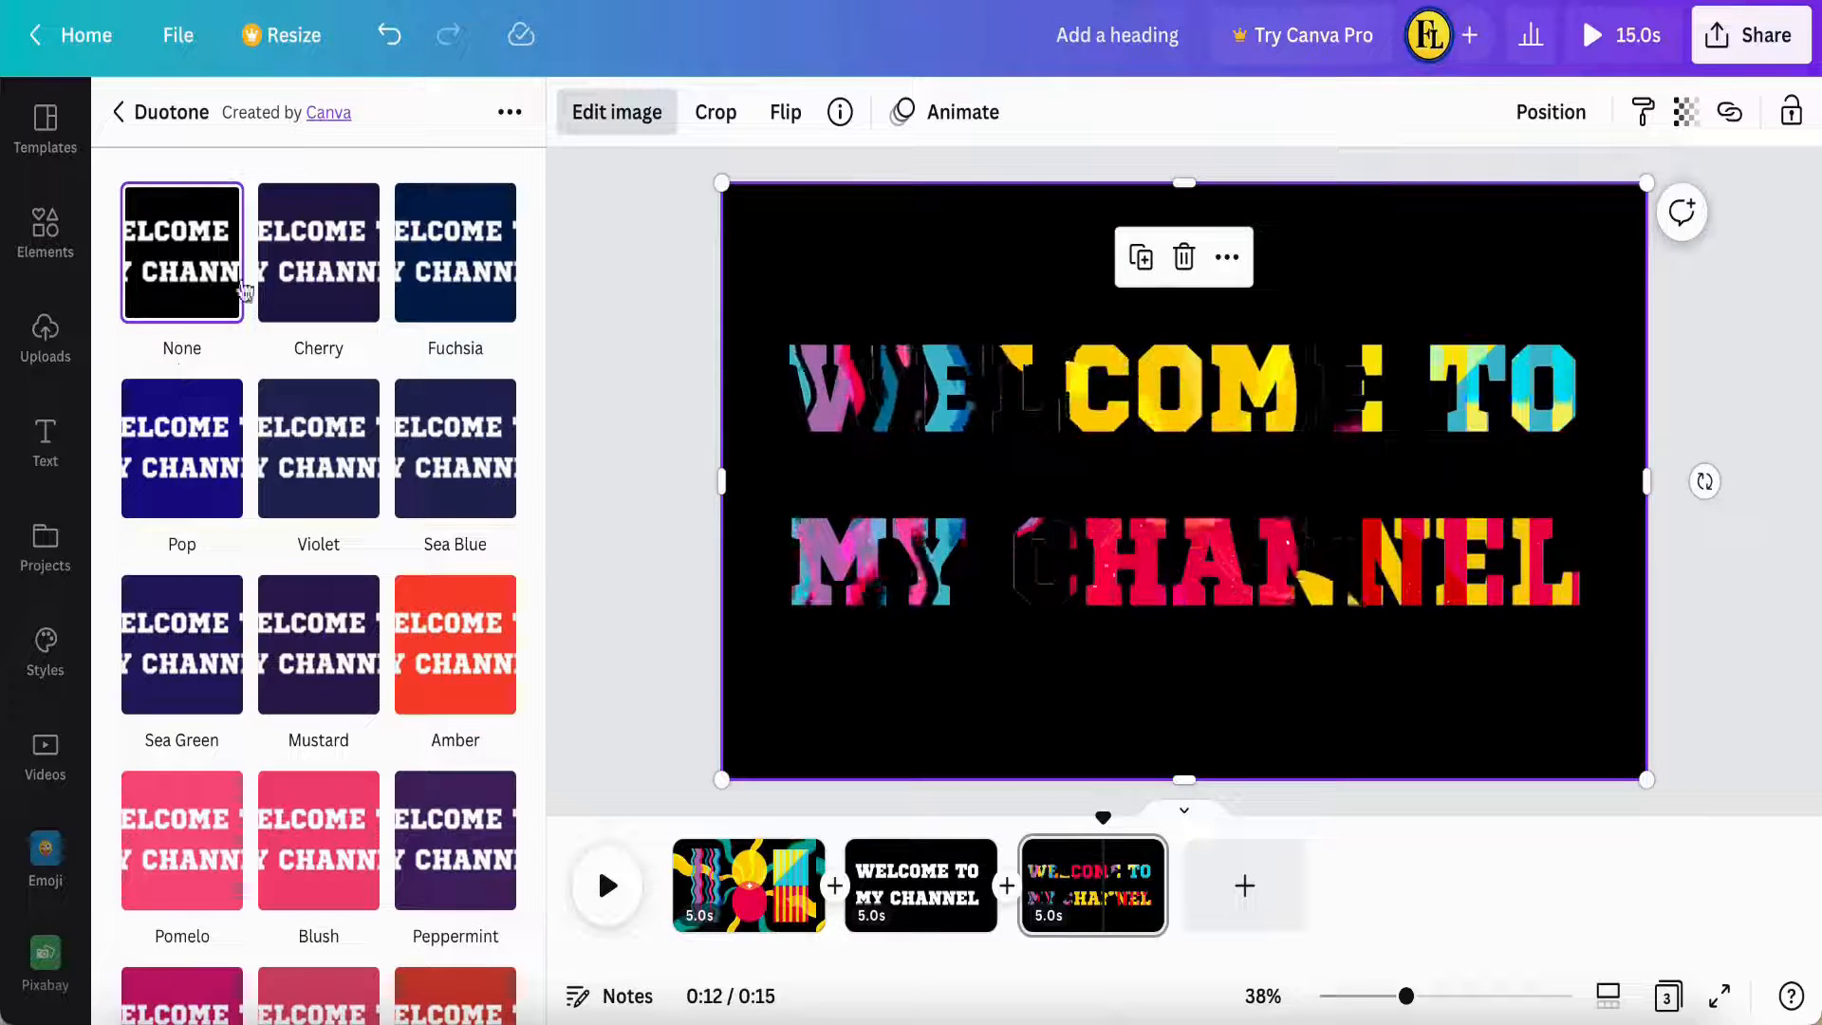
click(315, 263)
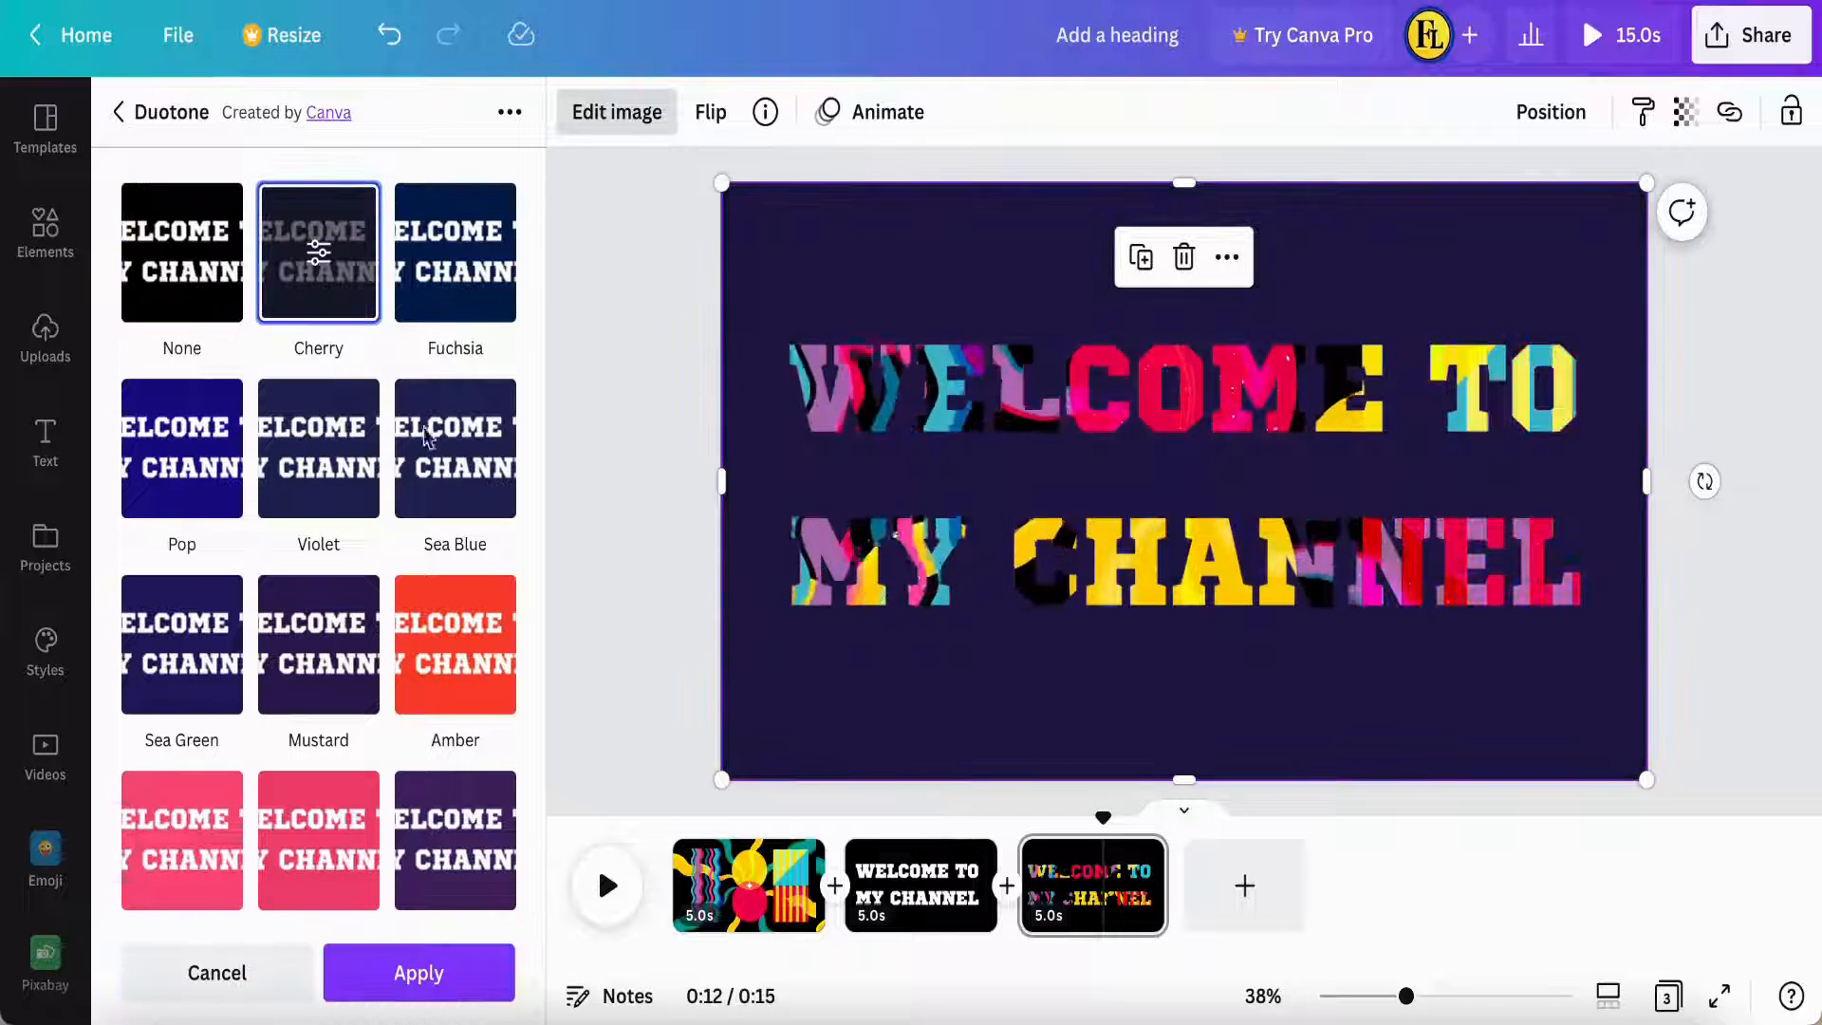
click(318, 264)
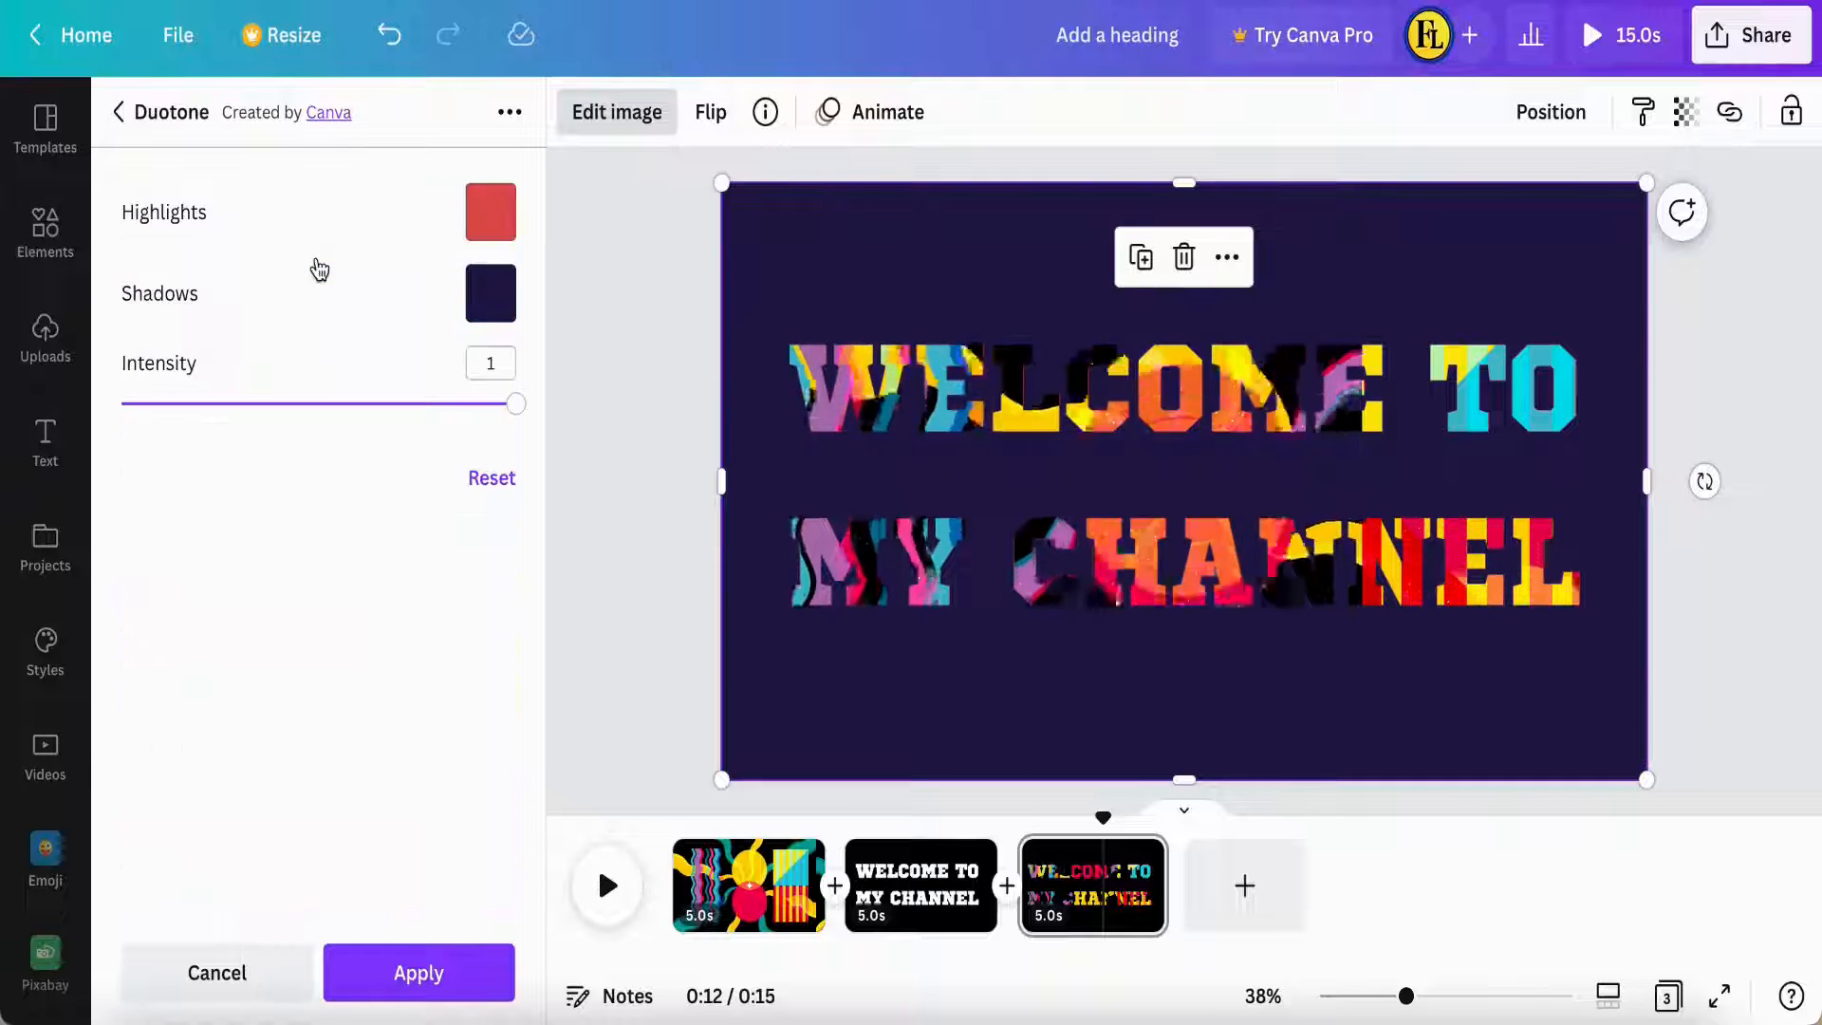
click(487, 226)
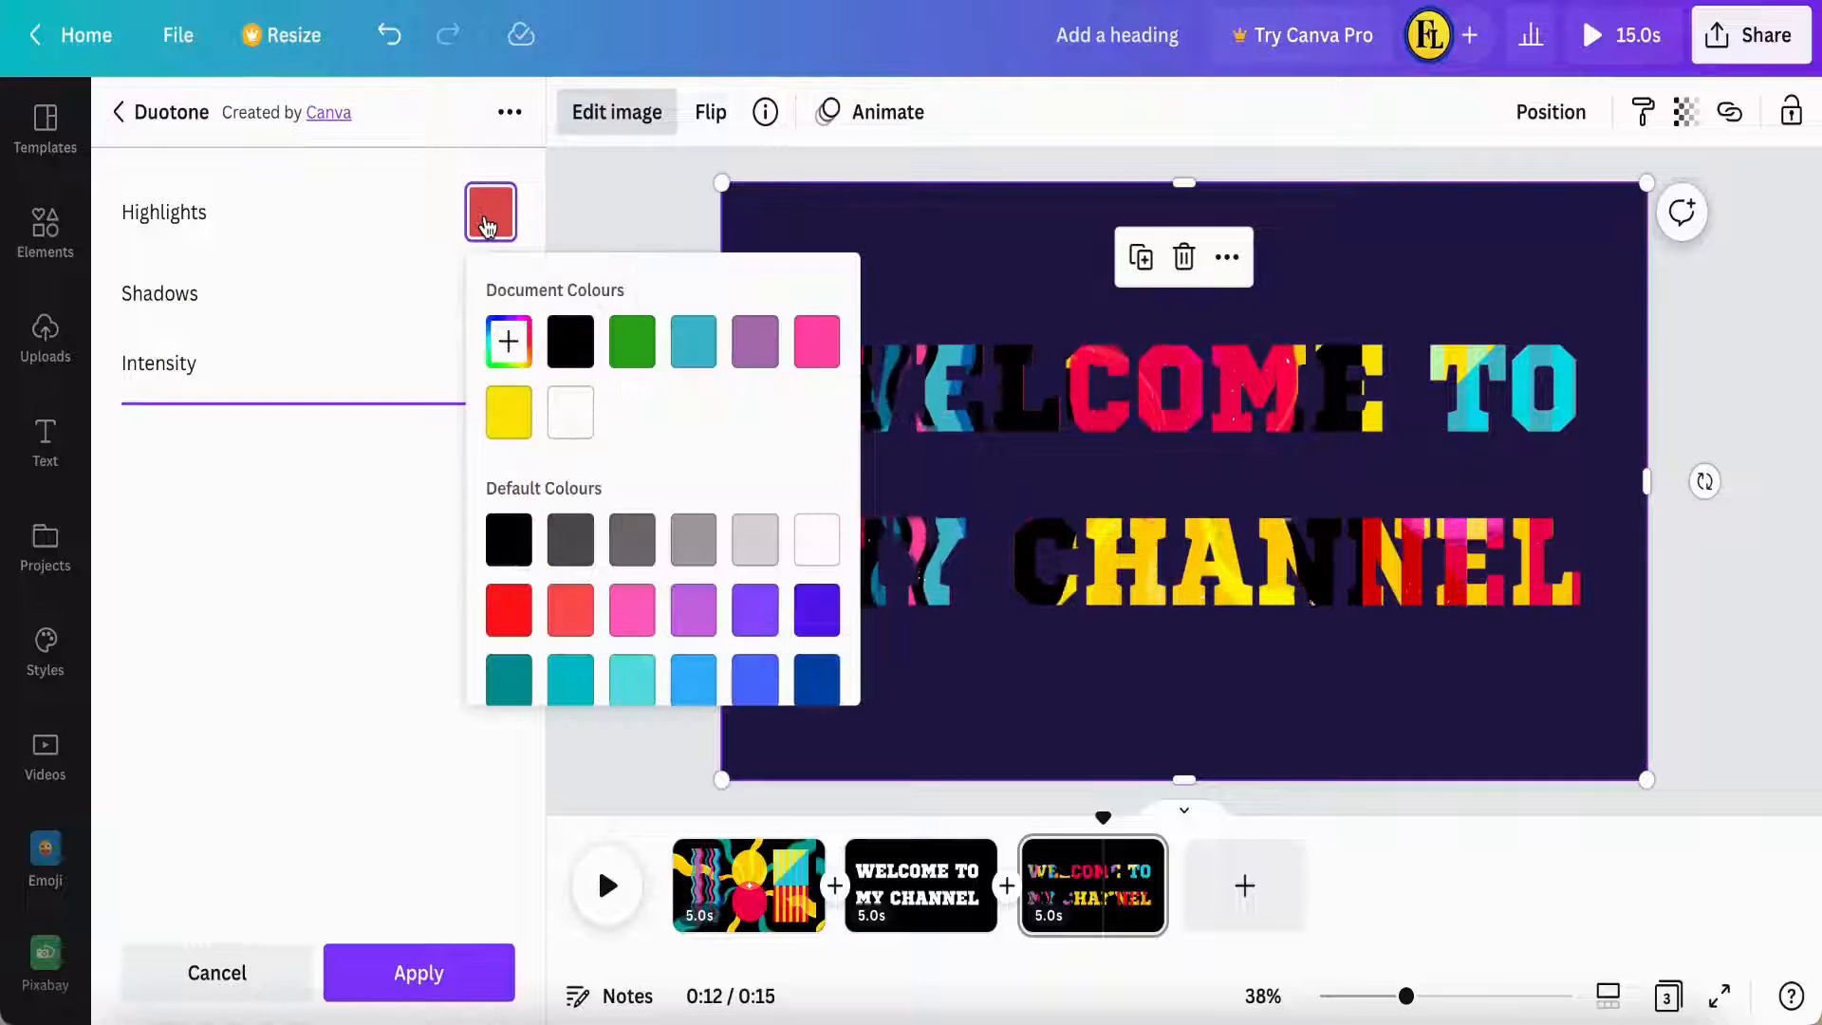
click(569, 411)
click(478, 294)
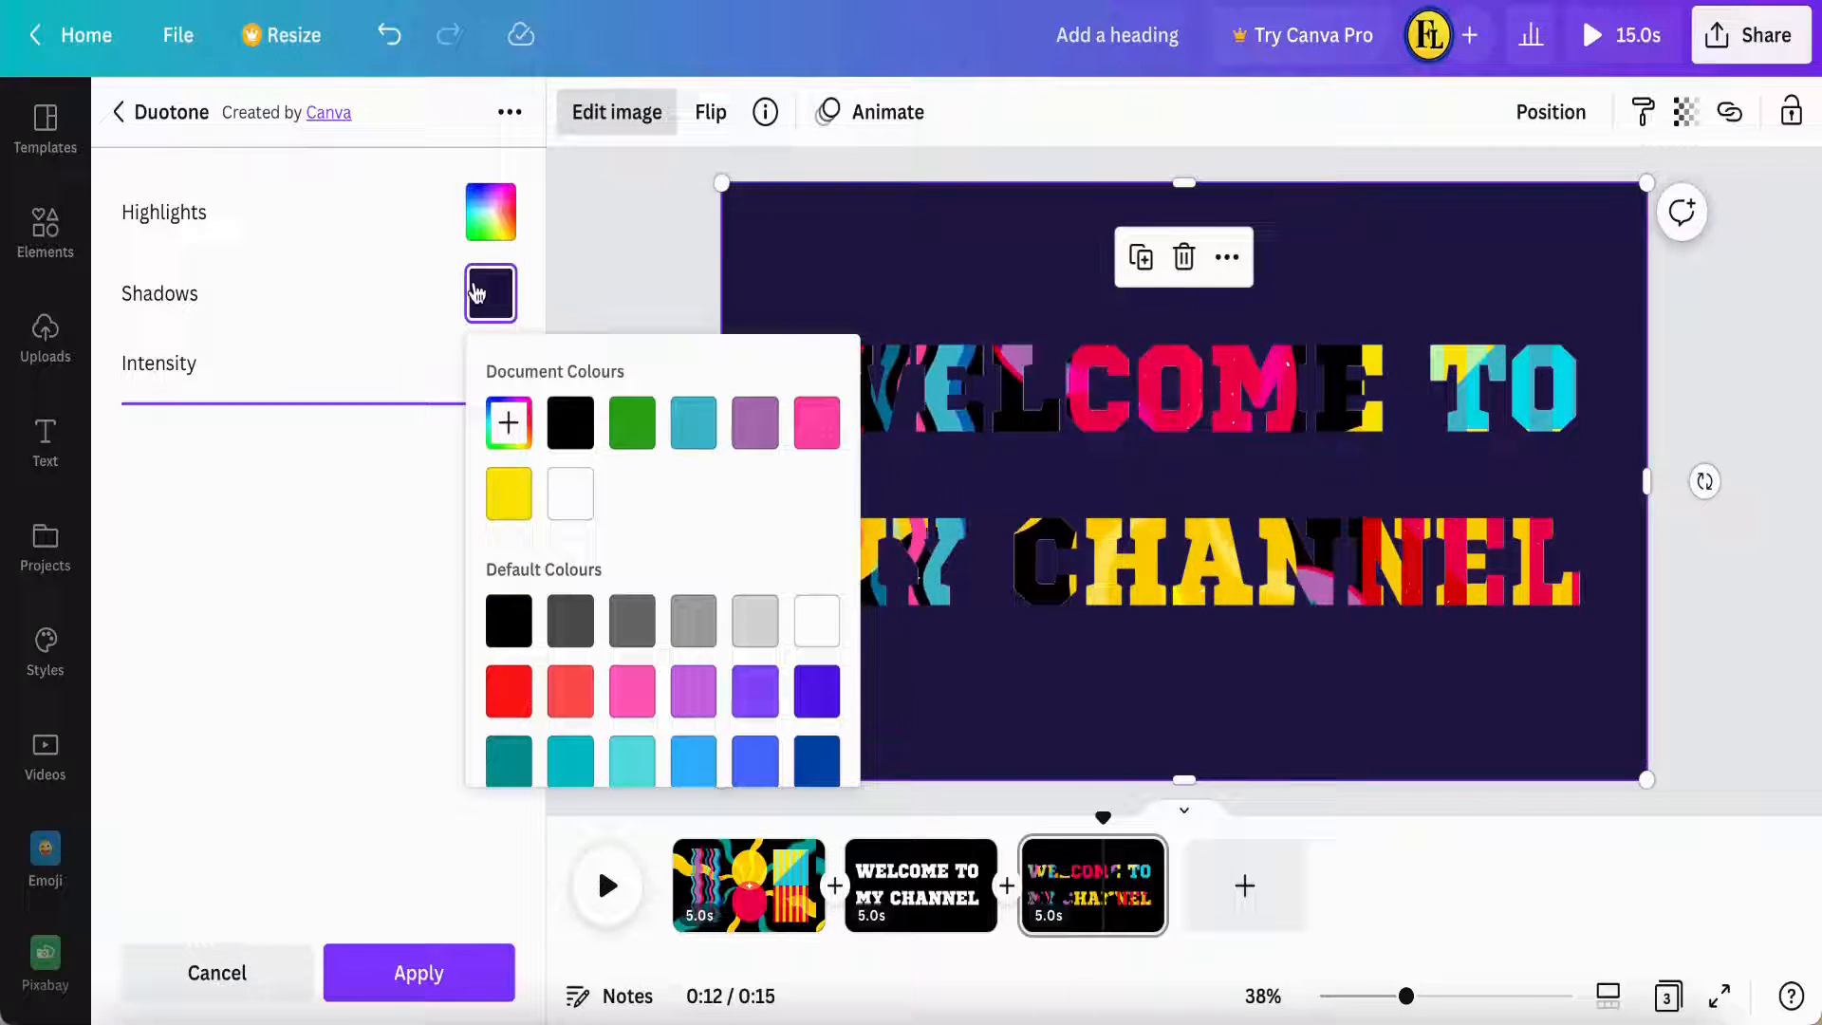
click(574, 507)
click(406, 952)
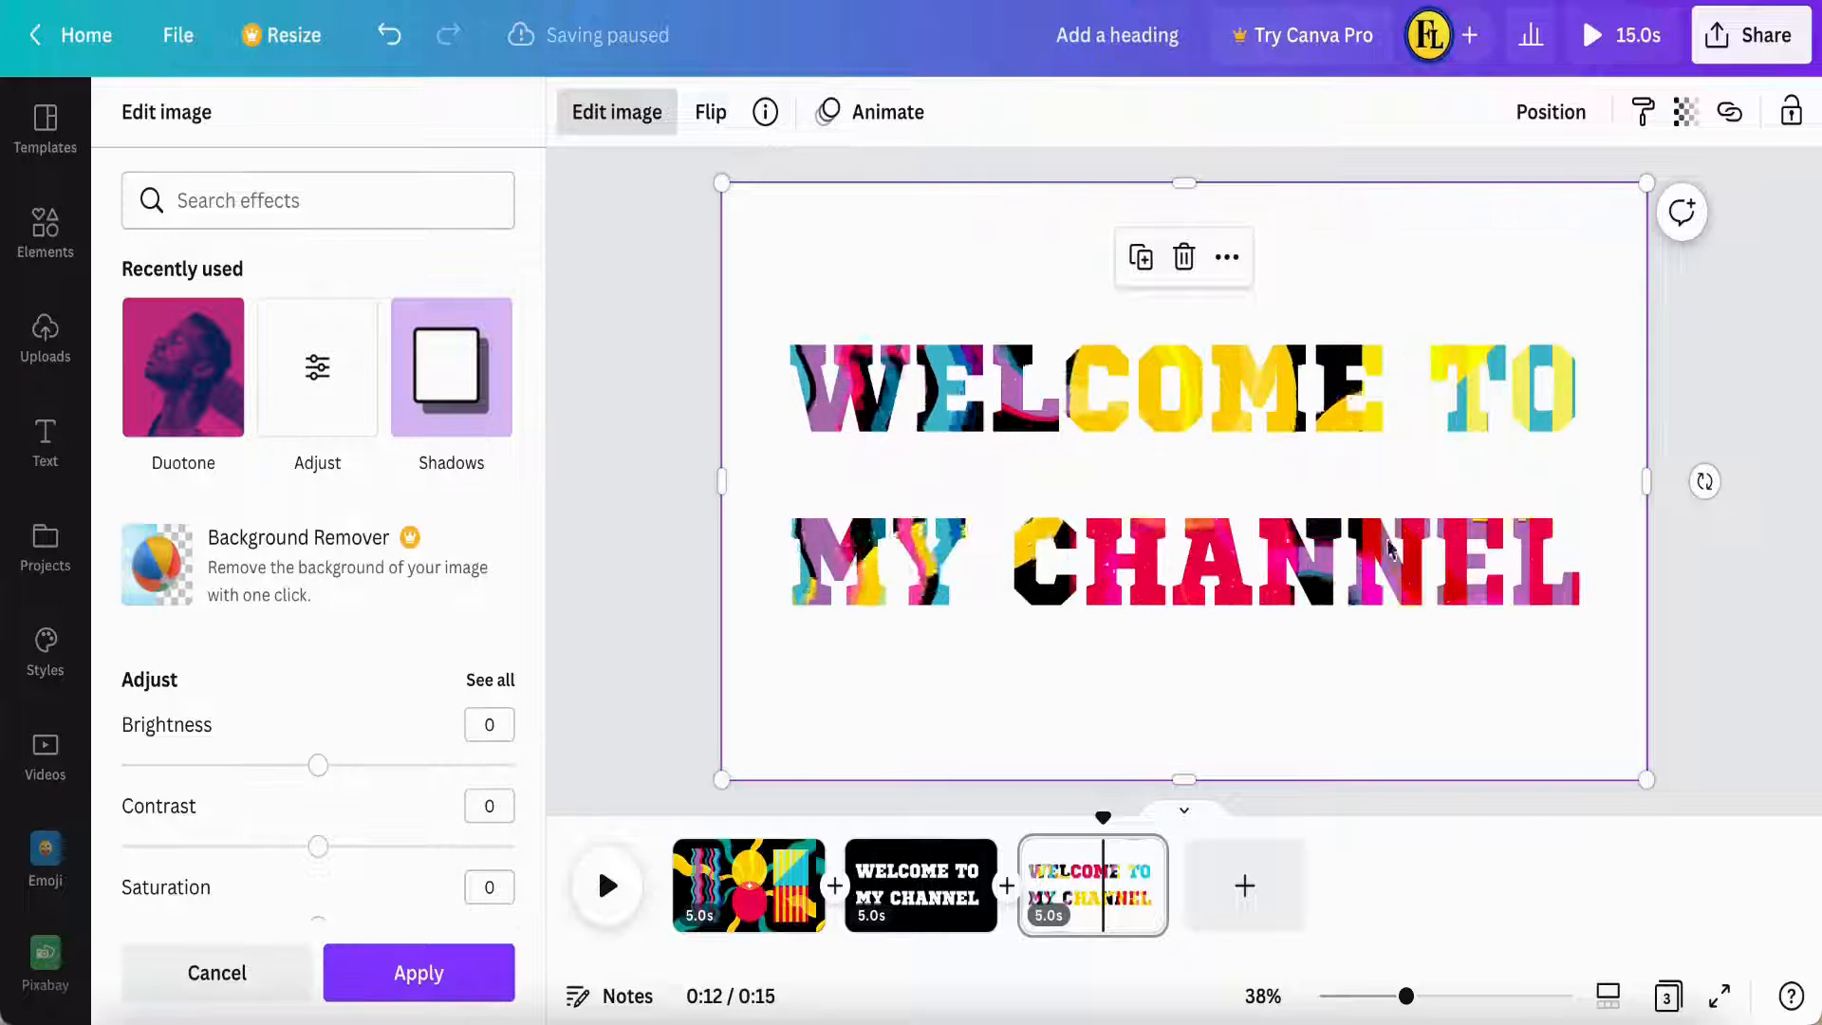
click(1790, 111)
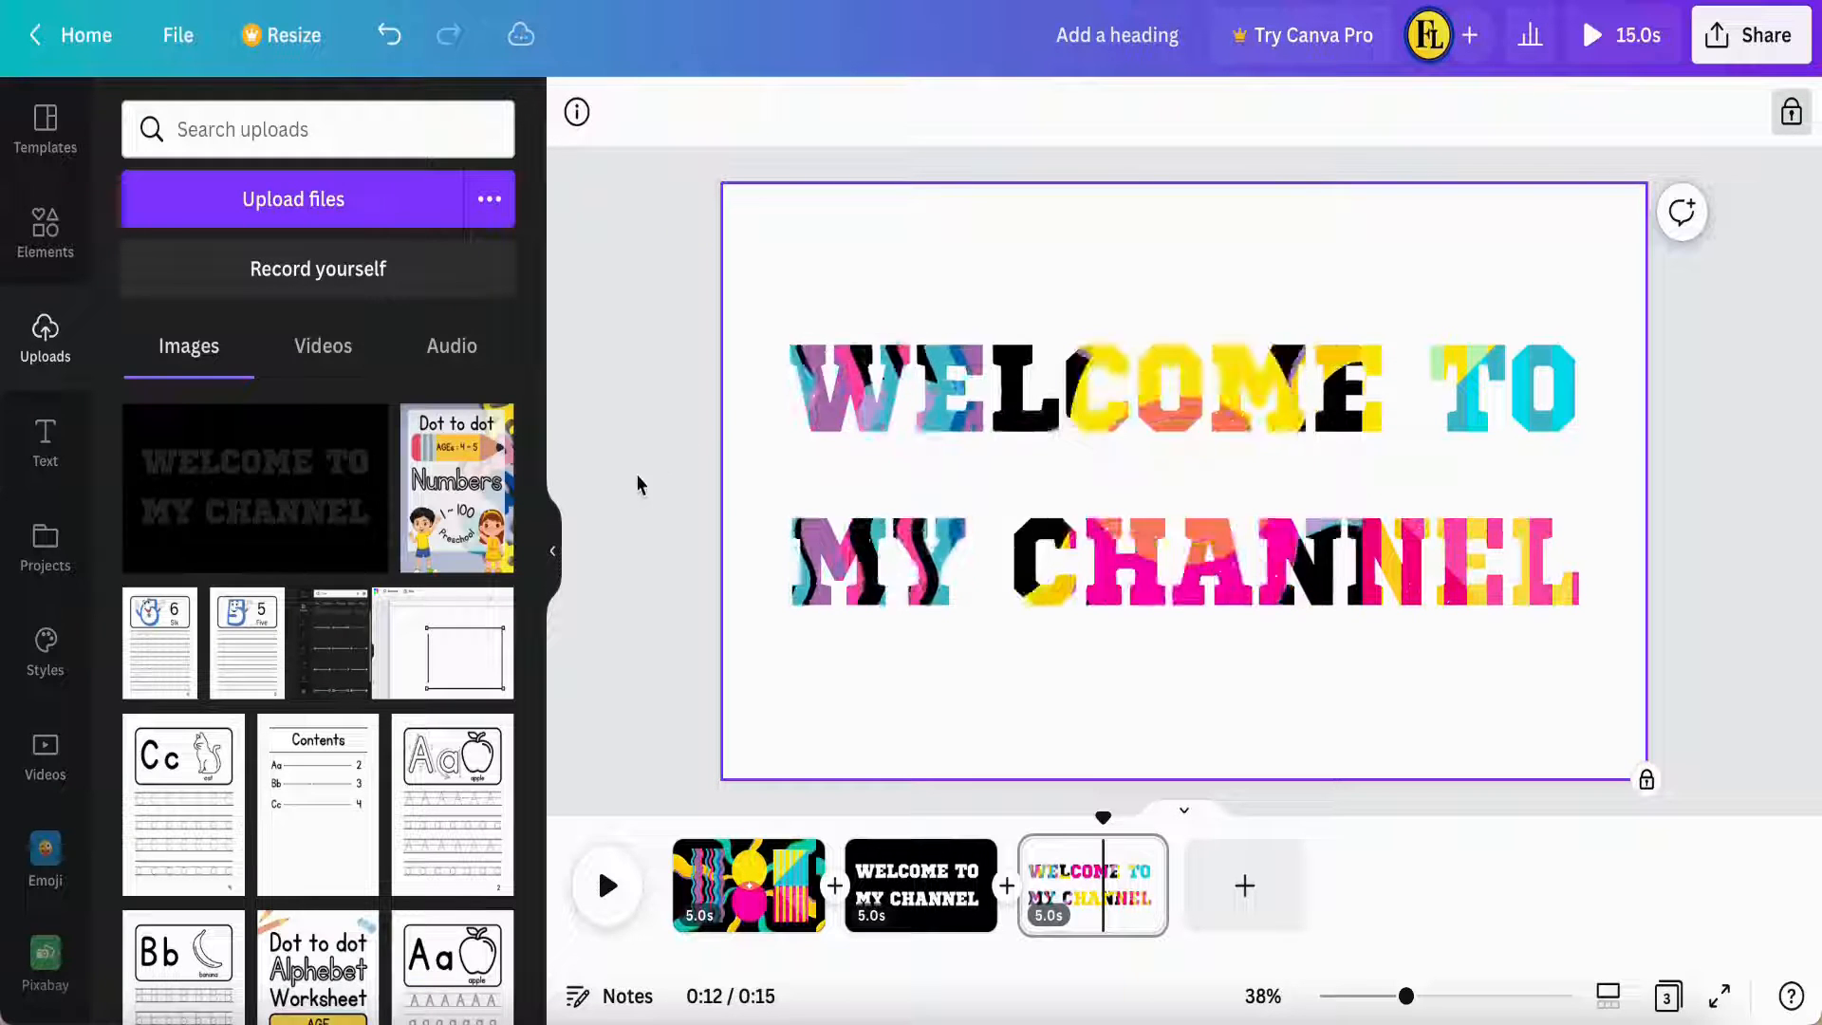
Copy the WELCOME TO MY CHANNEL text from page 2 and paste it over the cut-out image on page 3
click(556, 559)
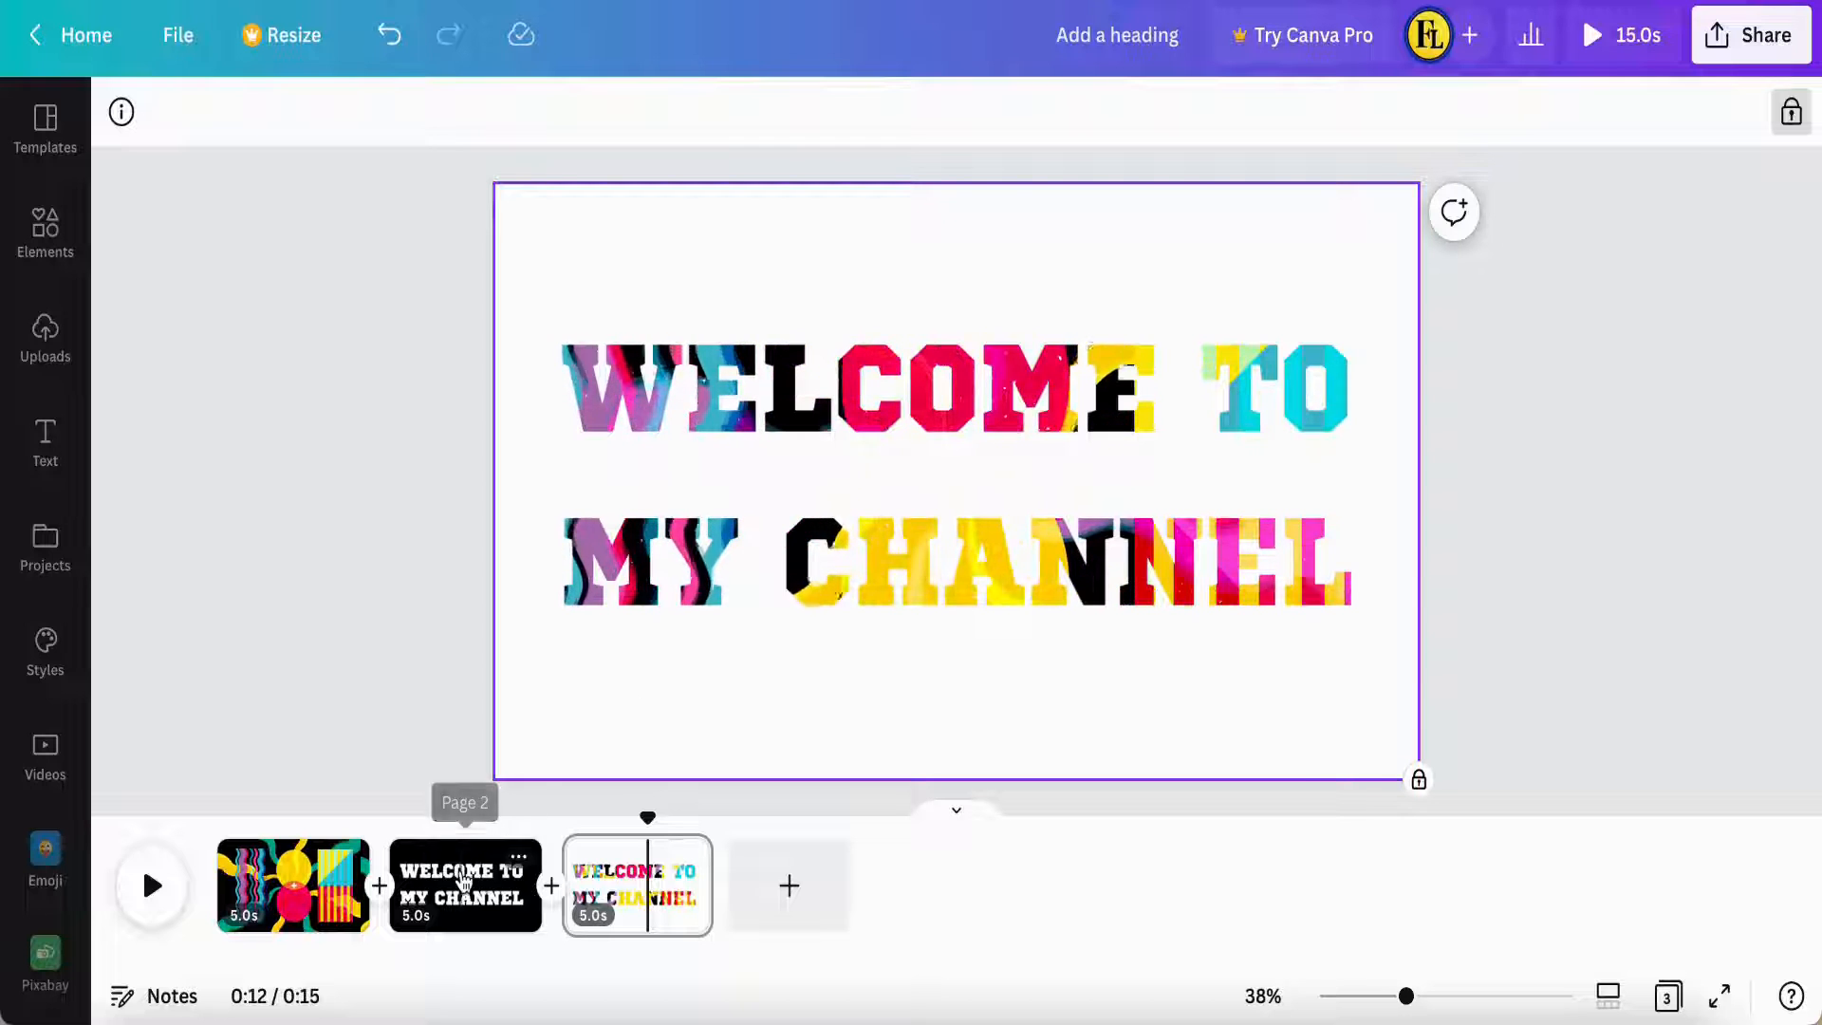
click(465, 878)
click(920, 522)
click(998, 246)
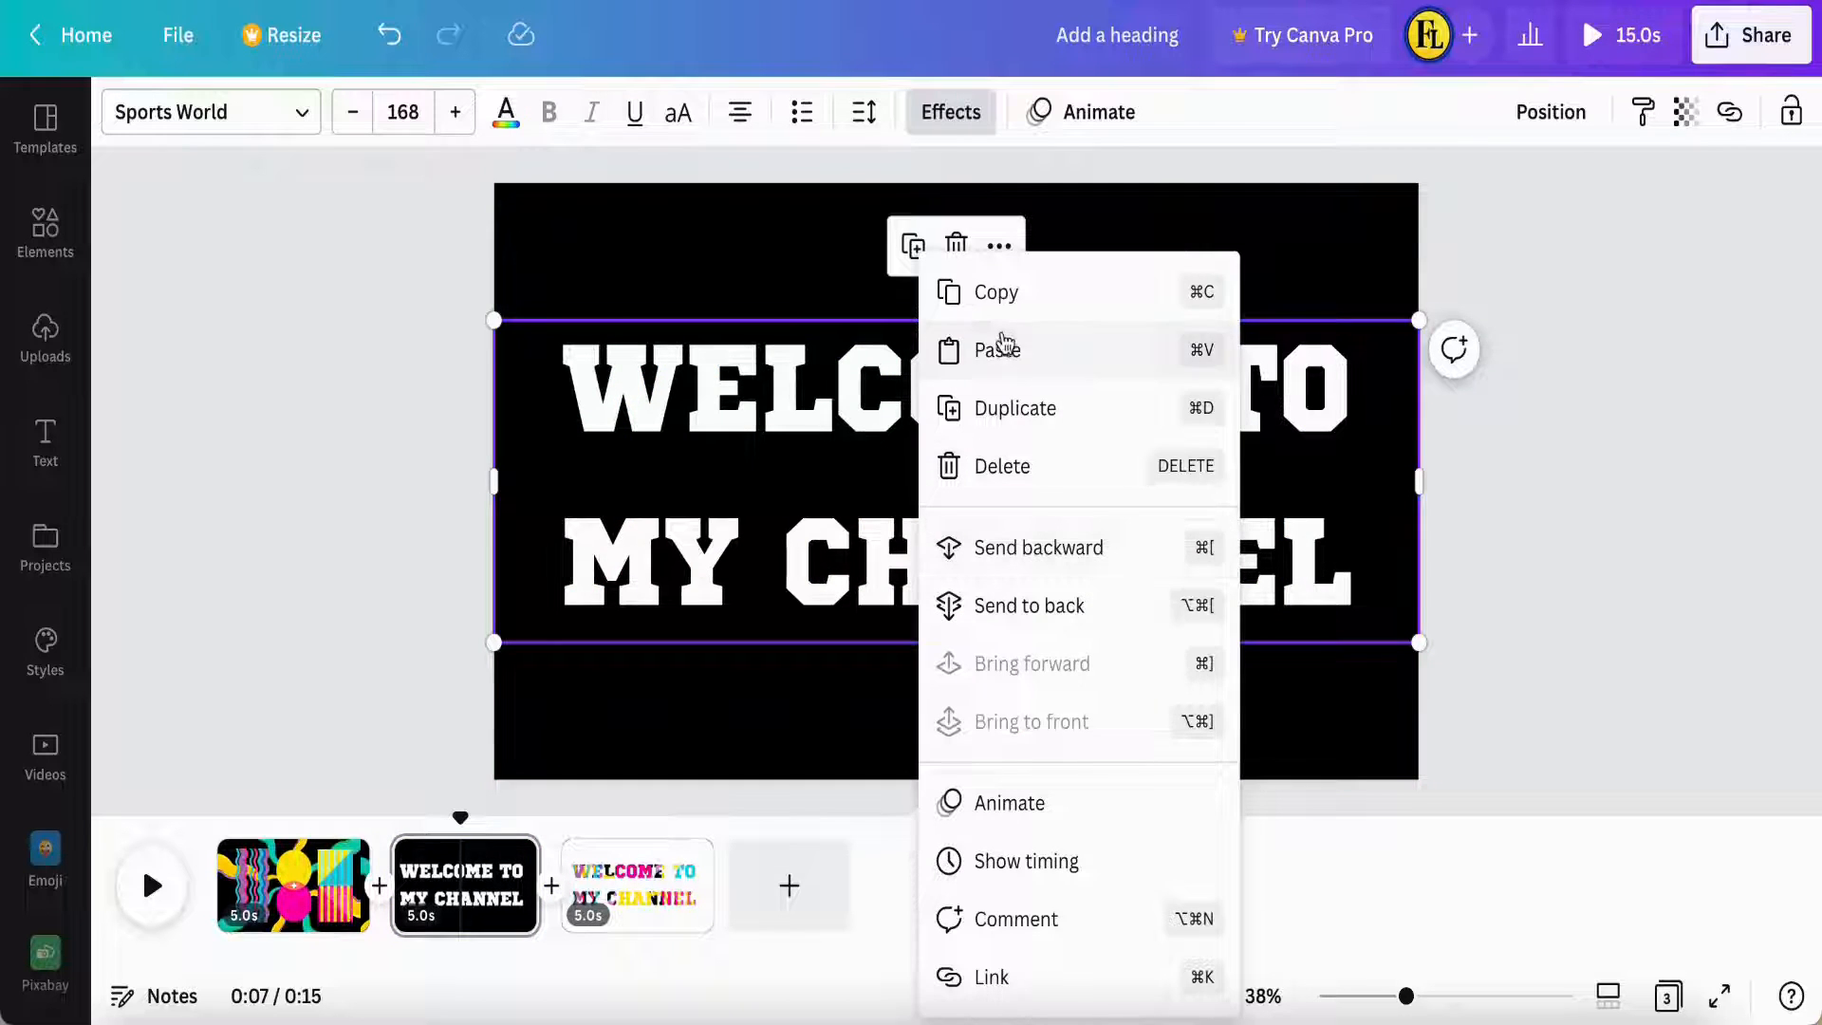
click(992, 293)
click(362, 724)
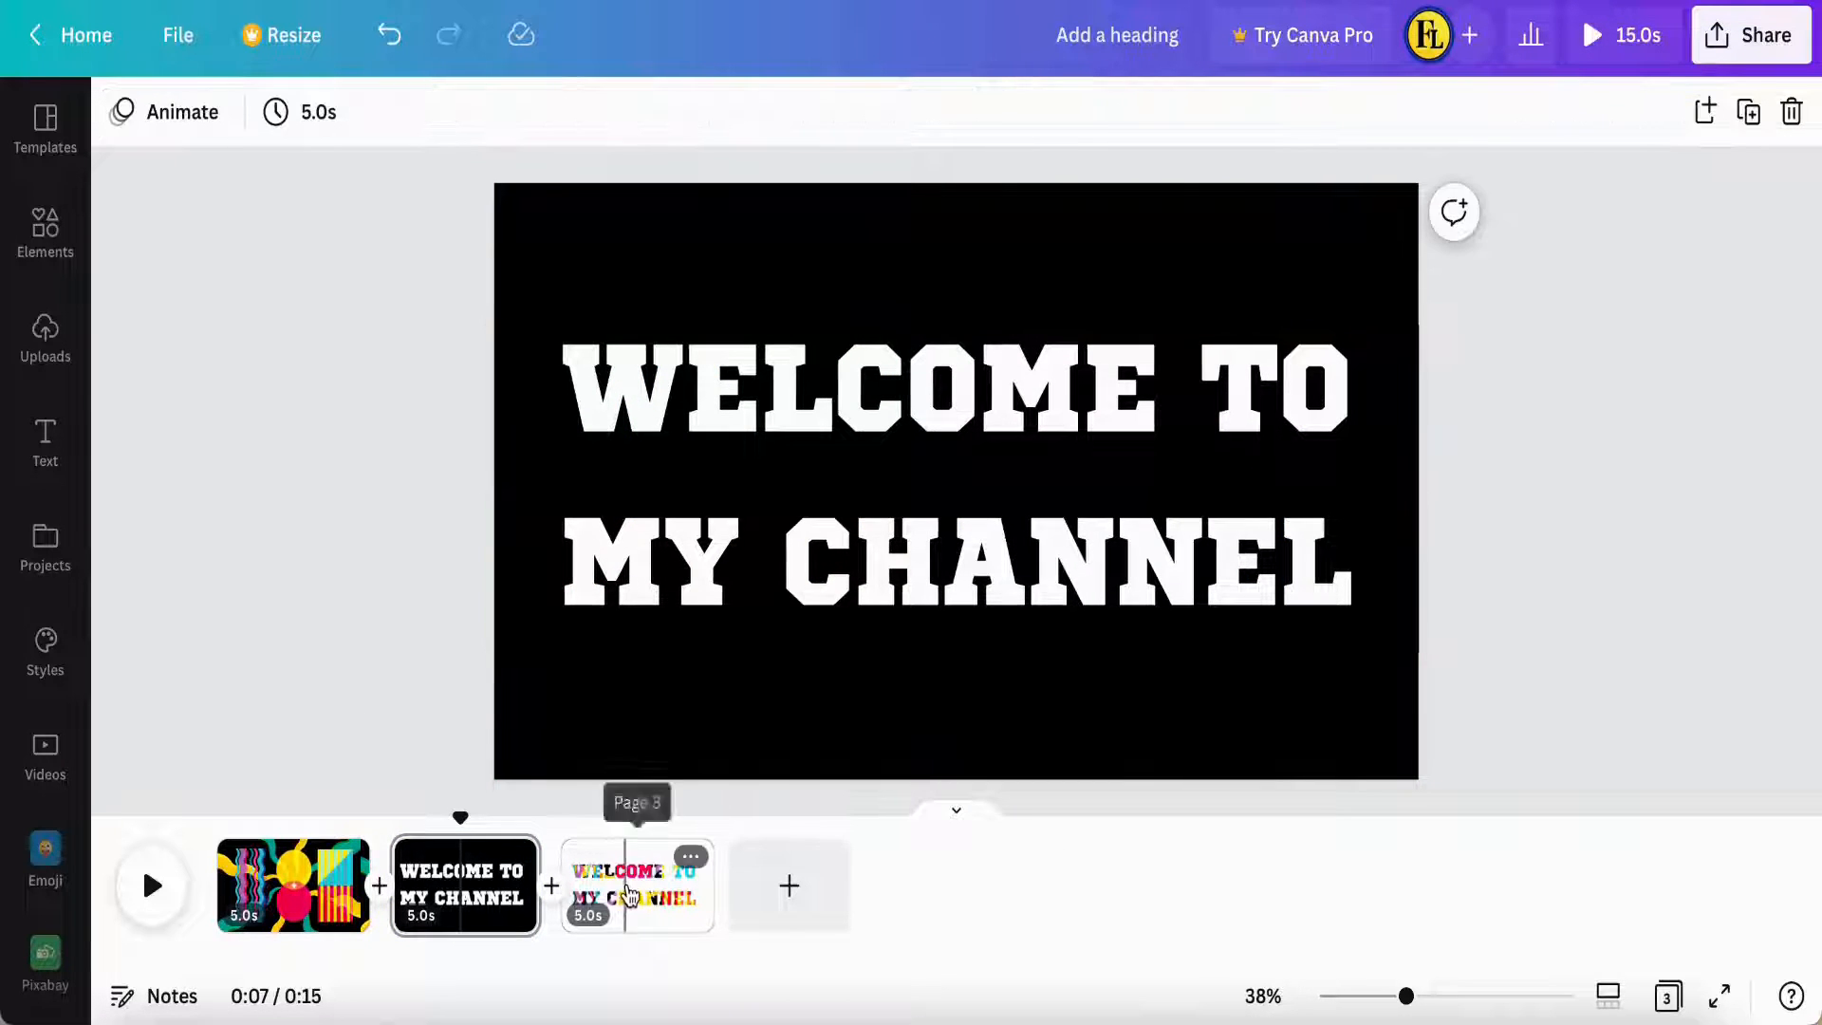
click(625, 878)
click(851, 472)
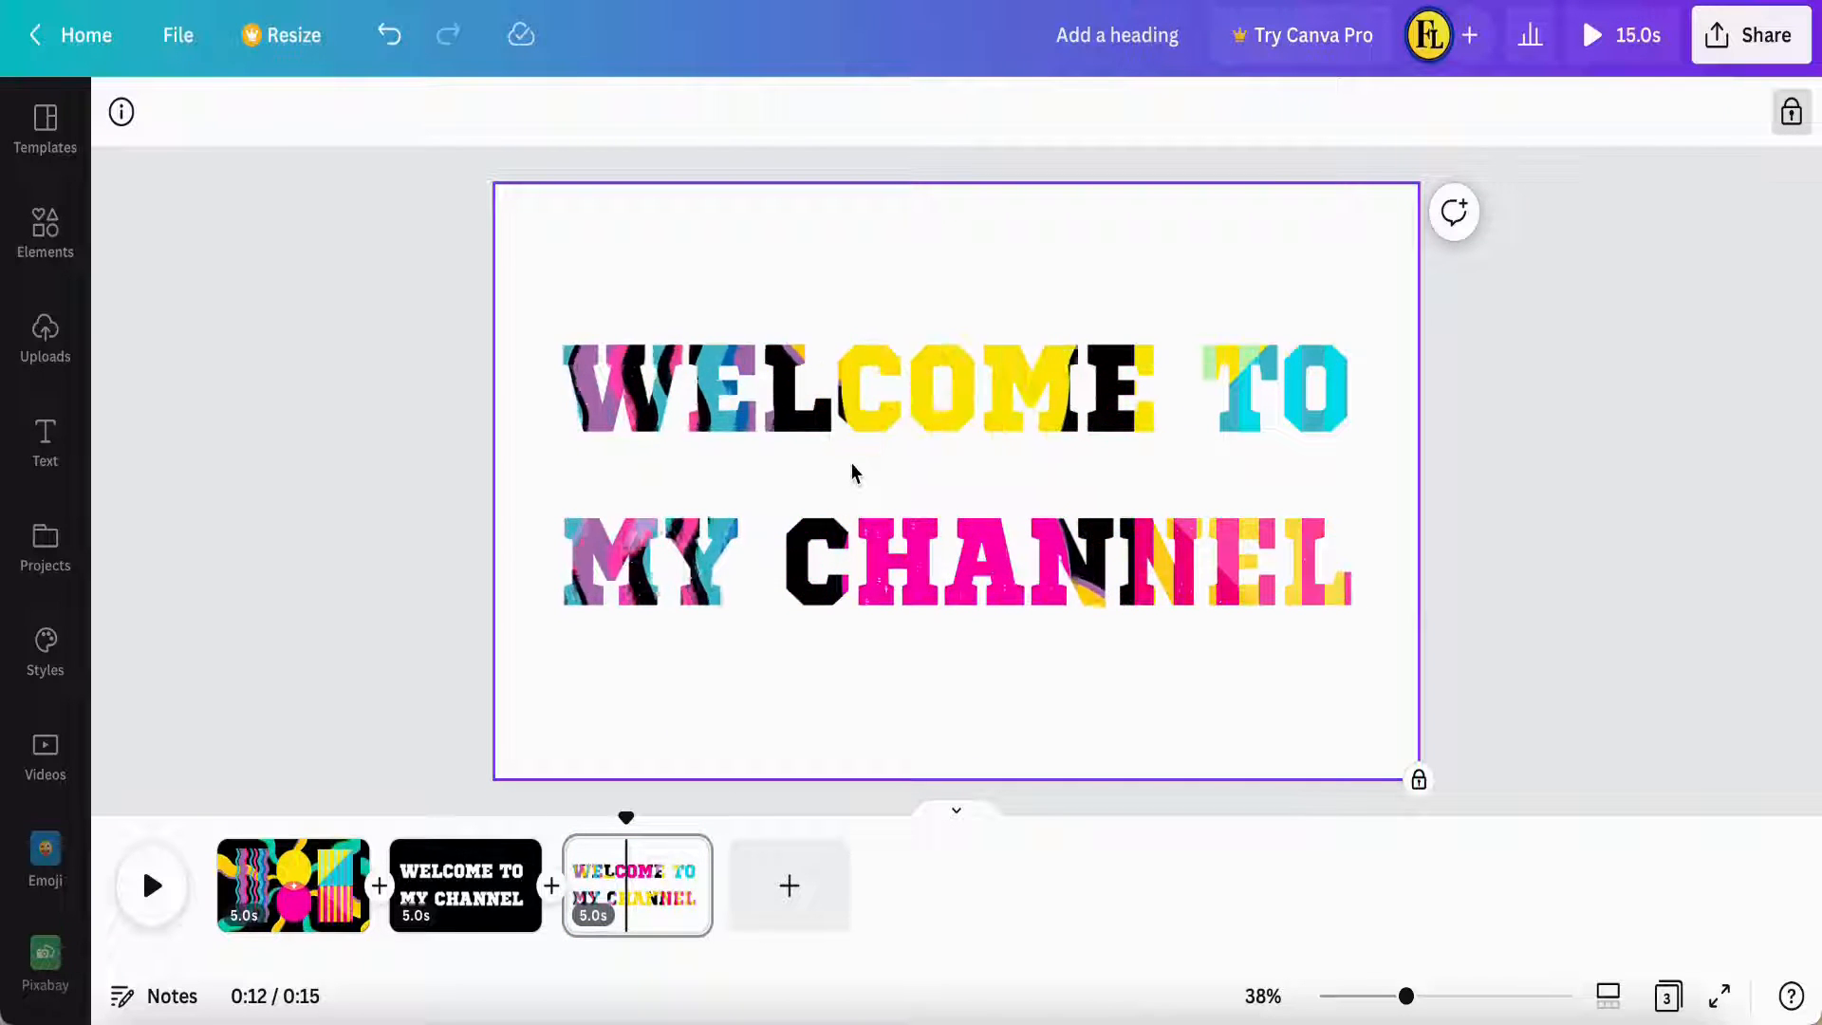
key(super+v)
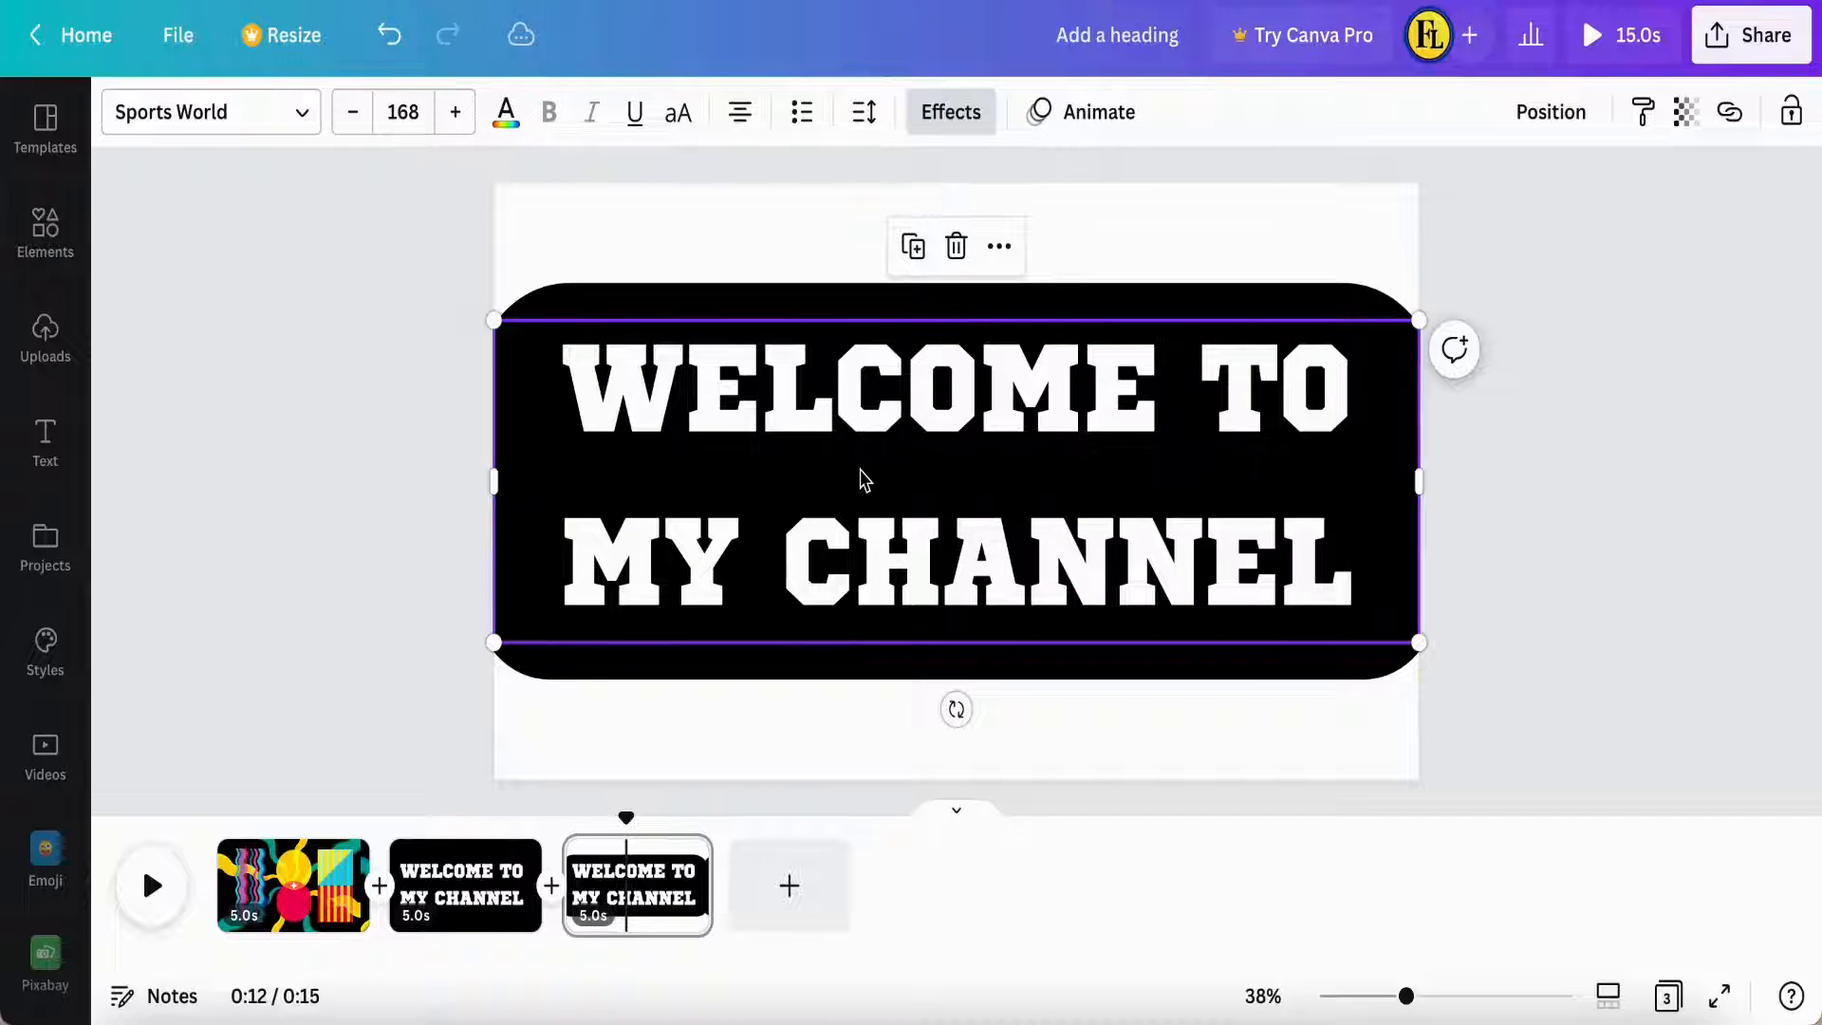
Give the pasted title text the Hollow effect and colour its outline black
click(938, 120)
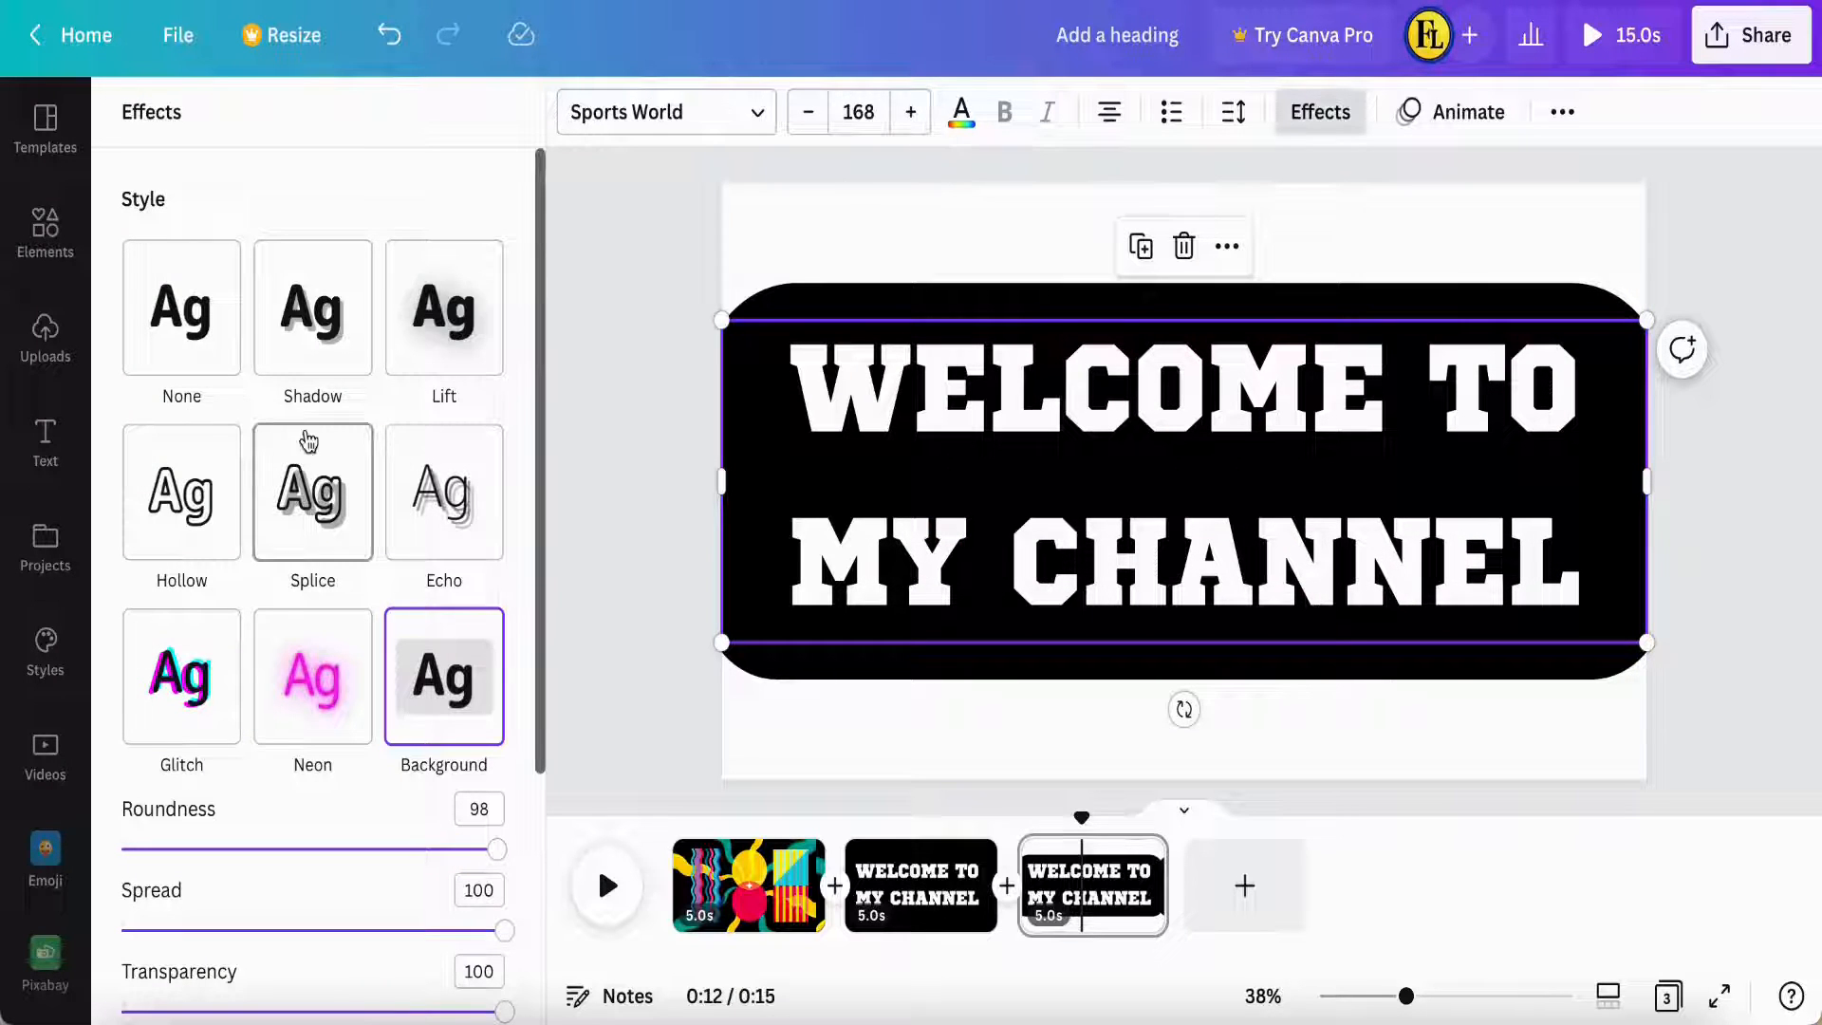
click(173, 498)
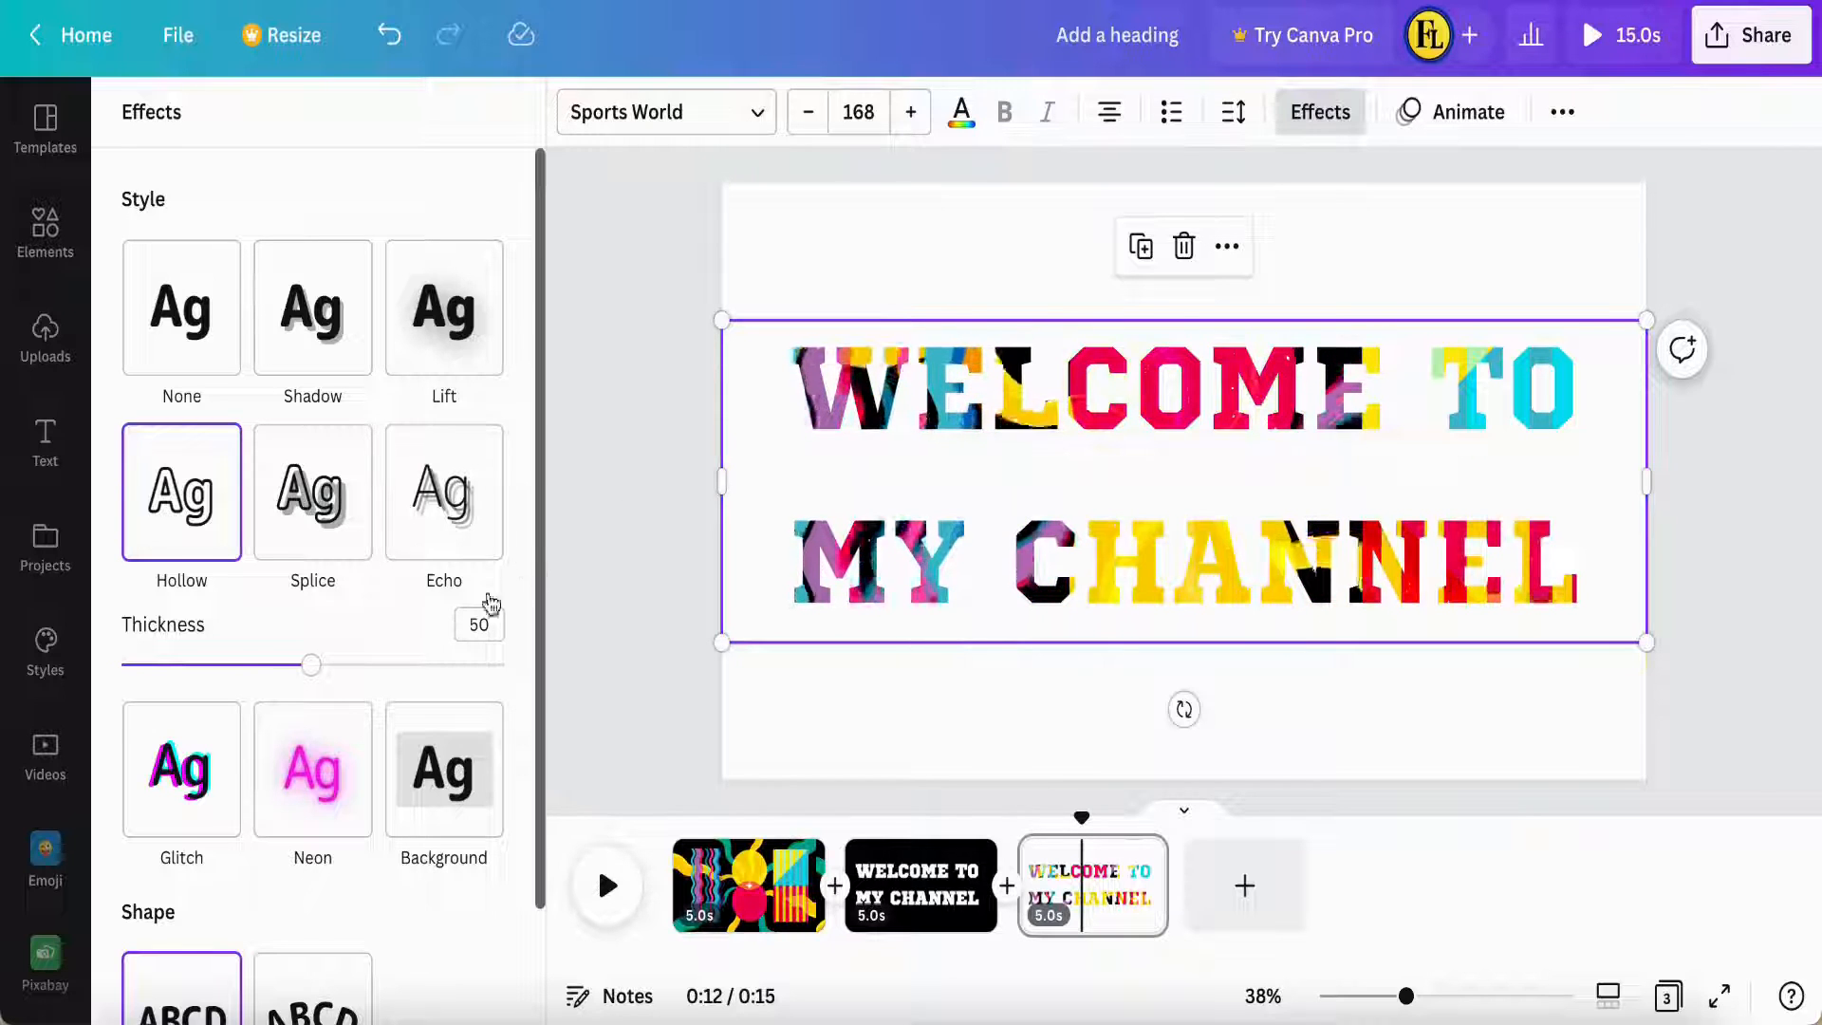
click(960, 116)
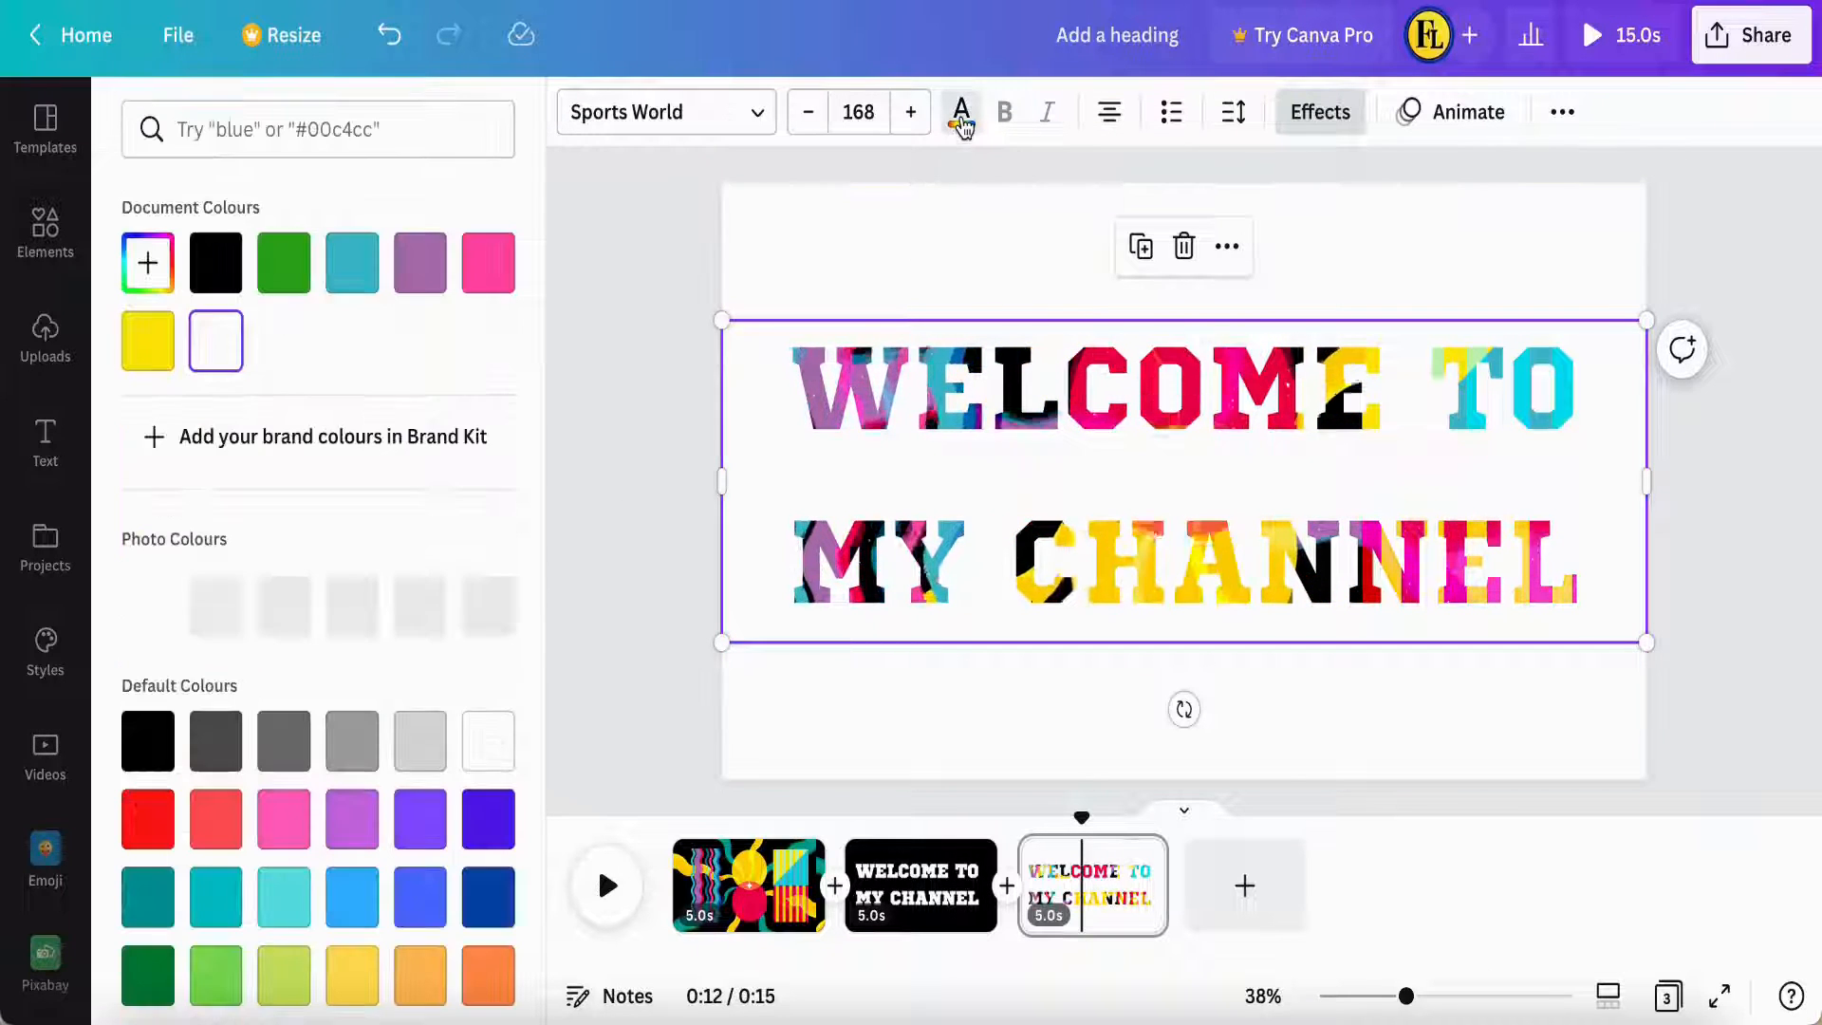
click(217, 272)
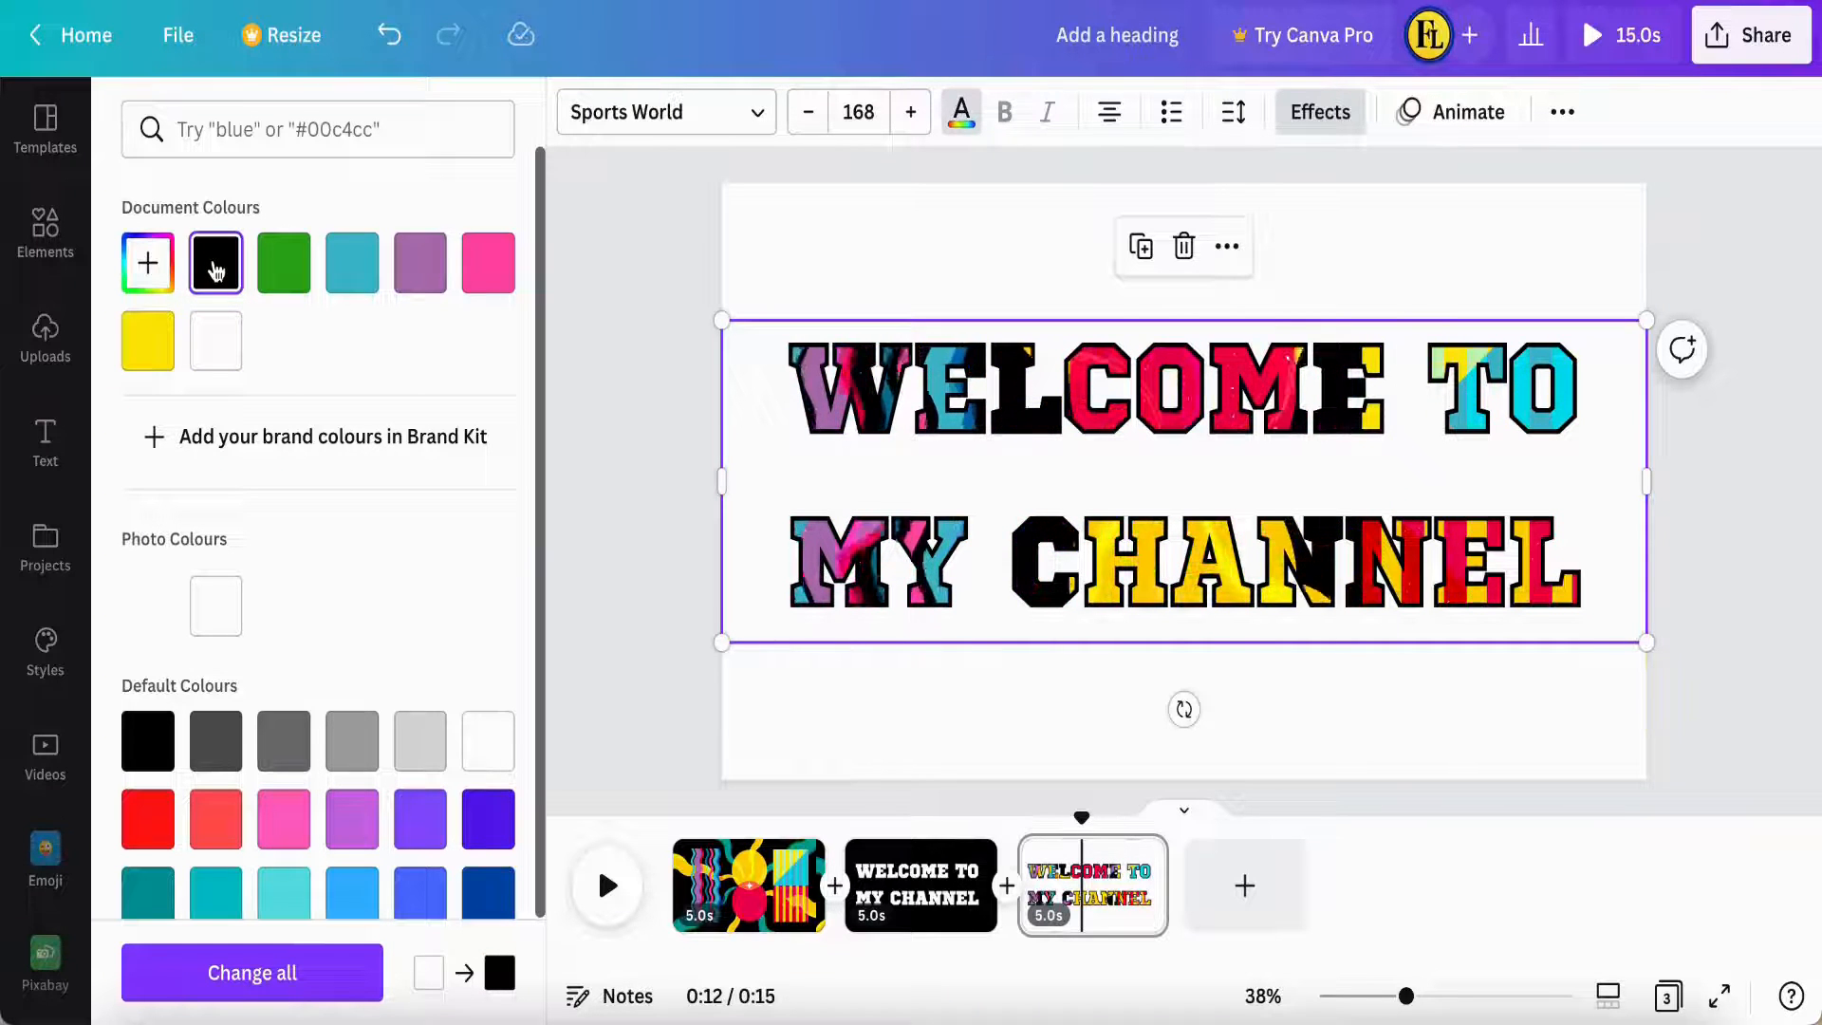
click(607, 437)
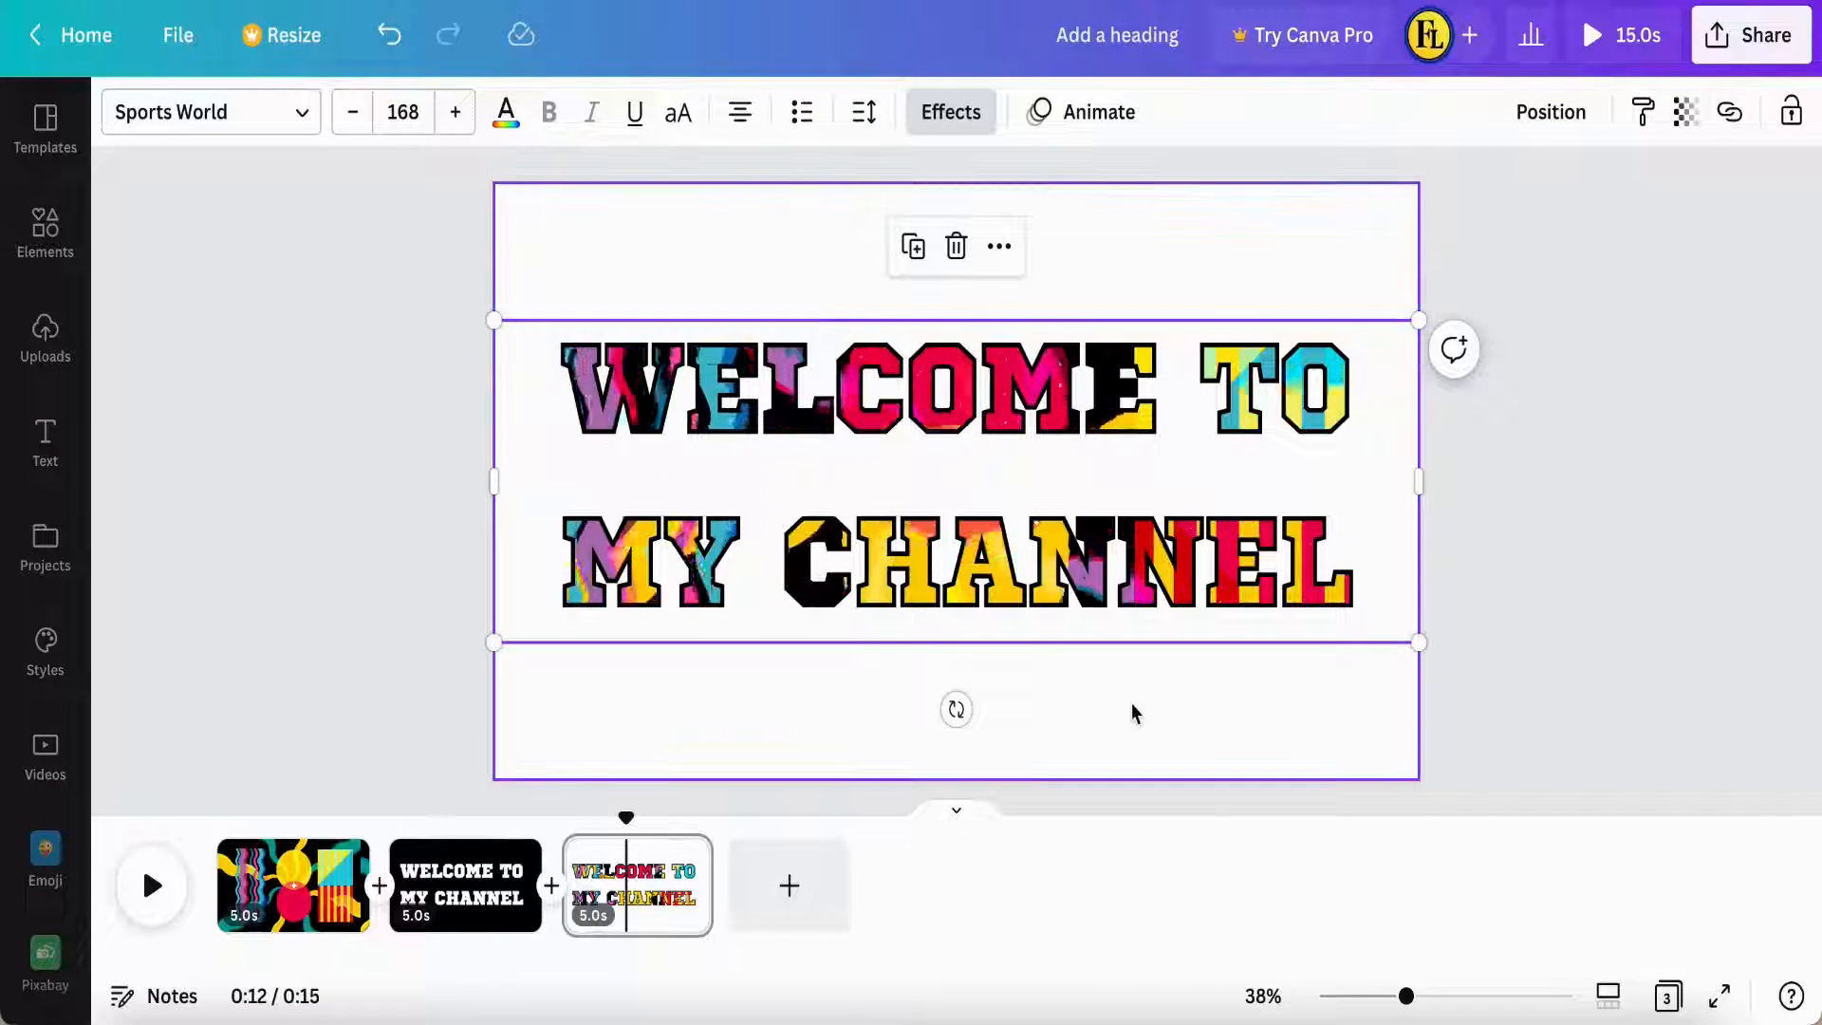
click(1516, 671)
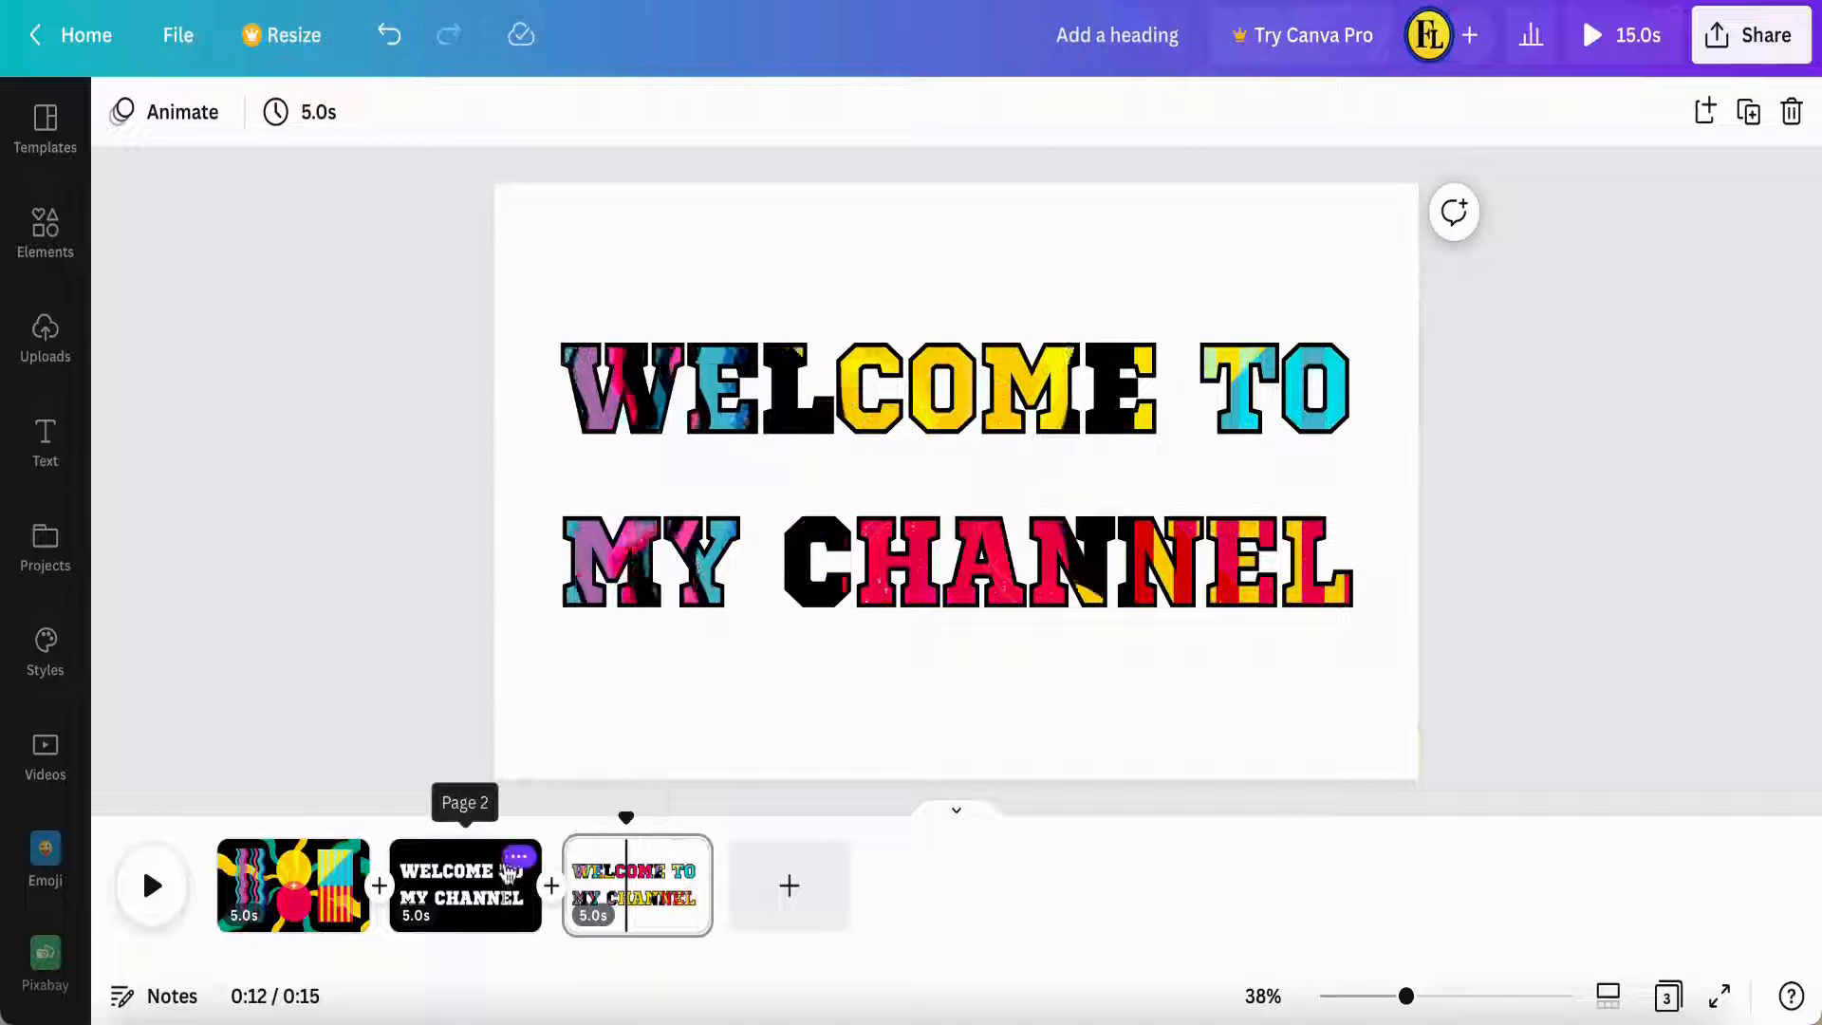
Delete the black-and-white title page and the stickers-only page, keeping just the finished cut-out page
click(513, 859)
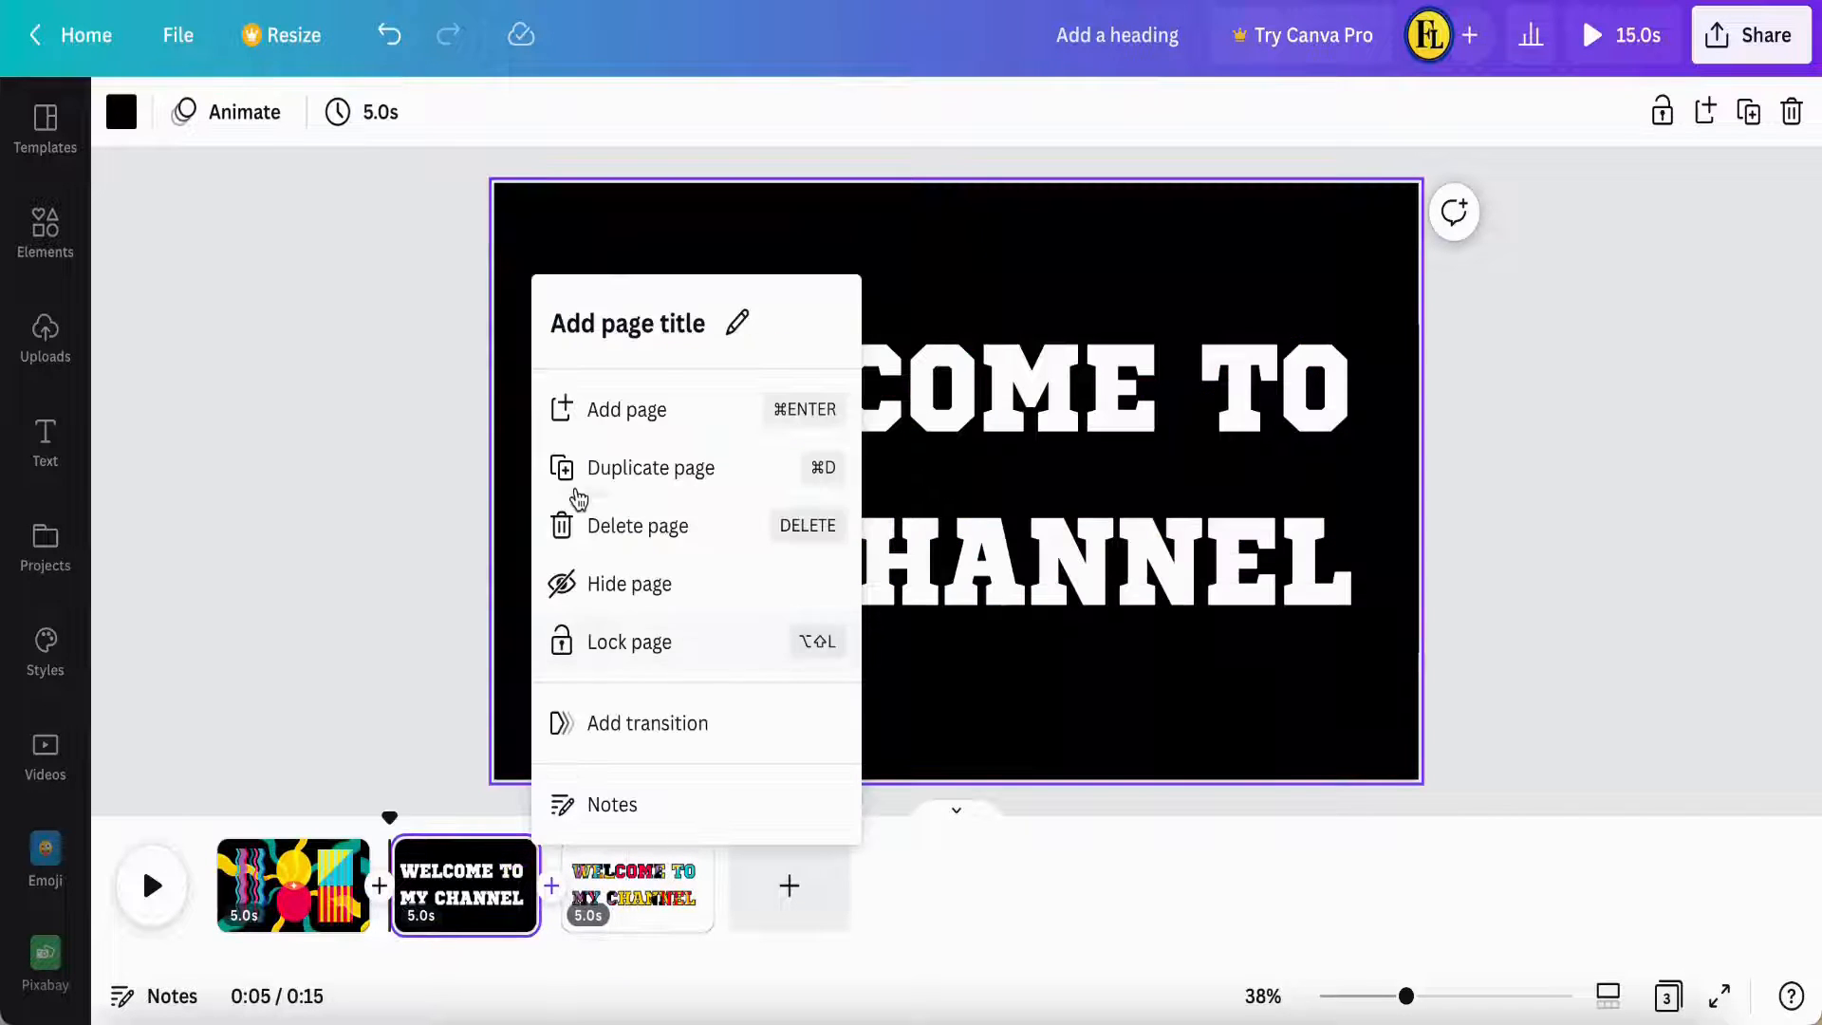
click(610, 536)
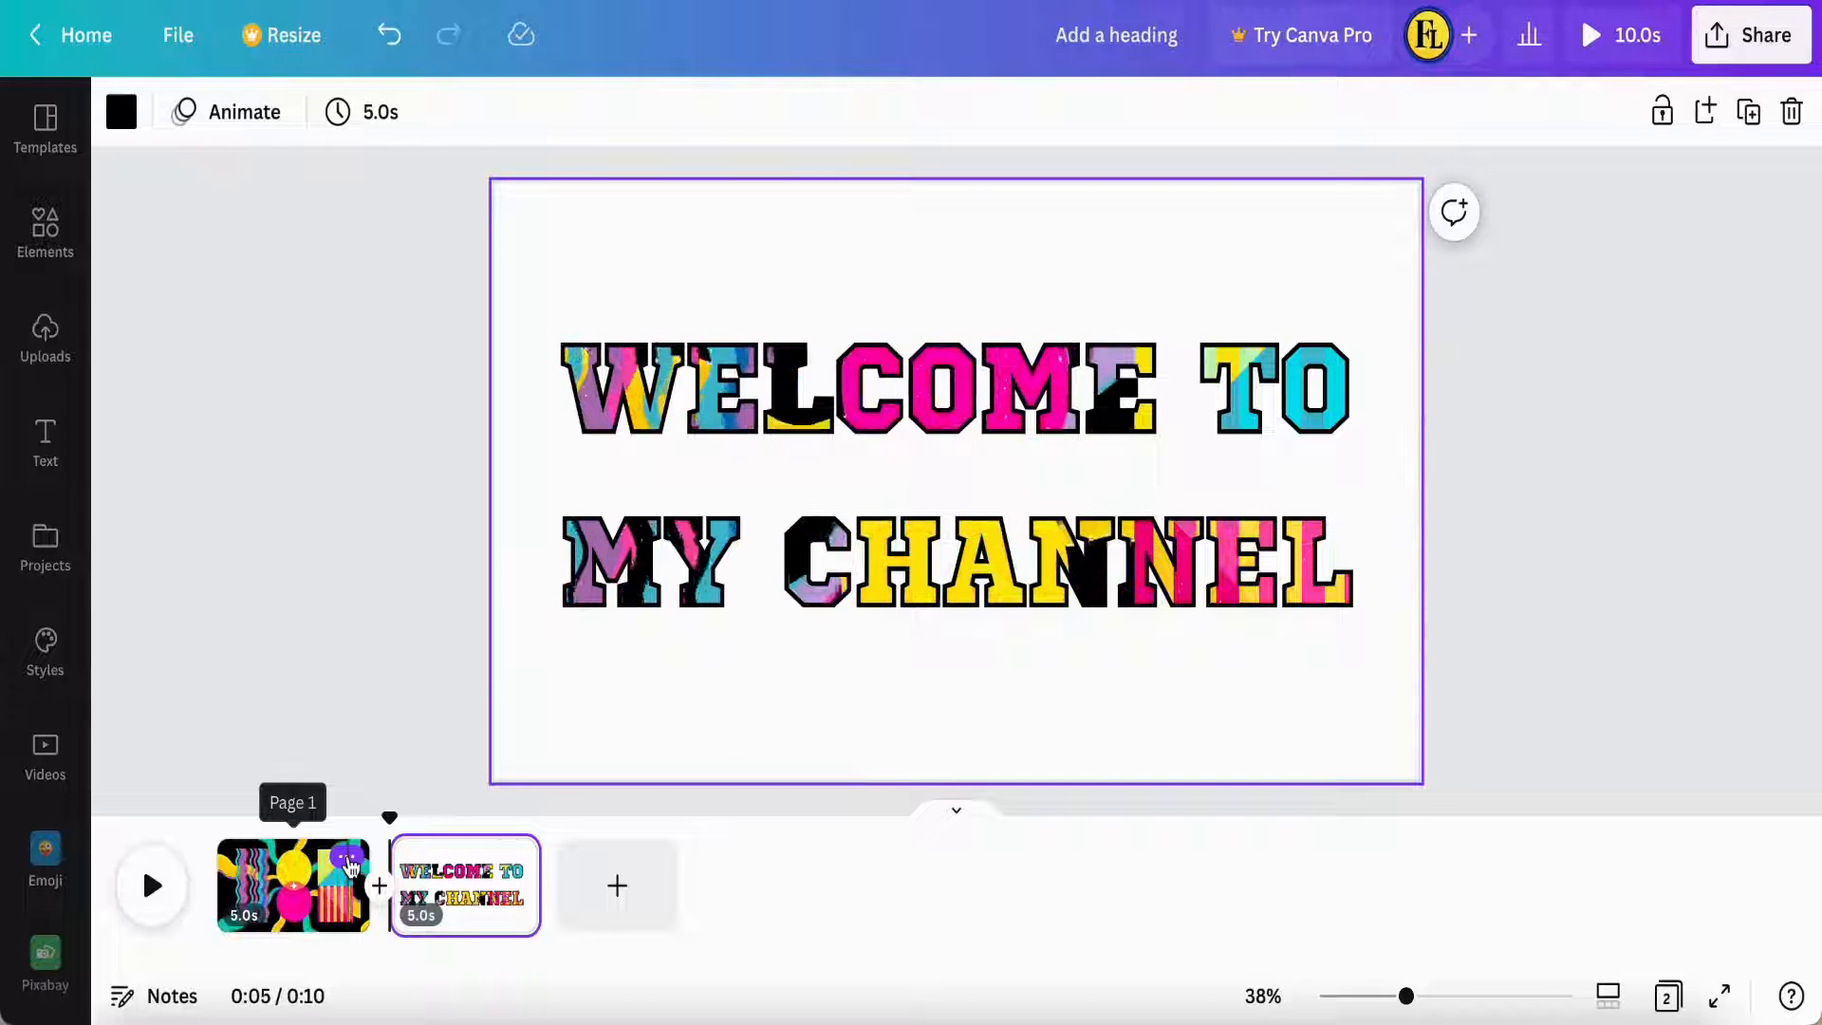
click(345, 861)
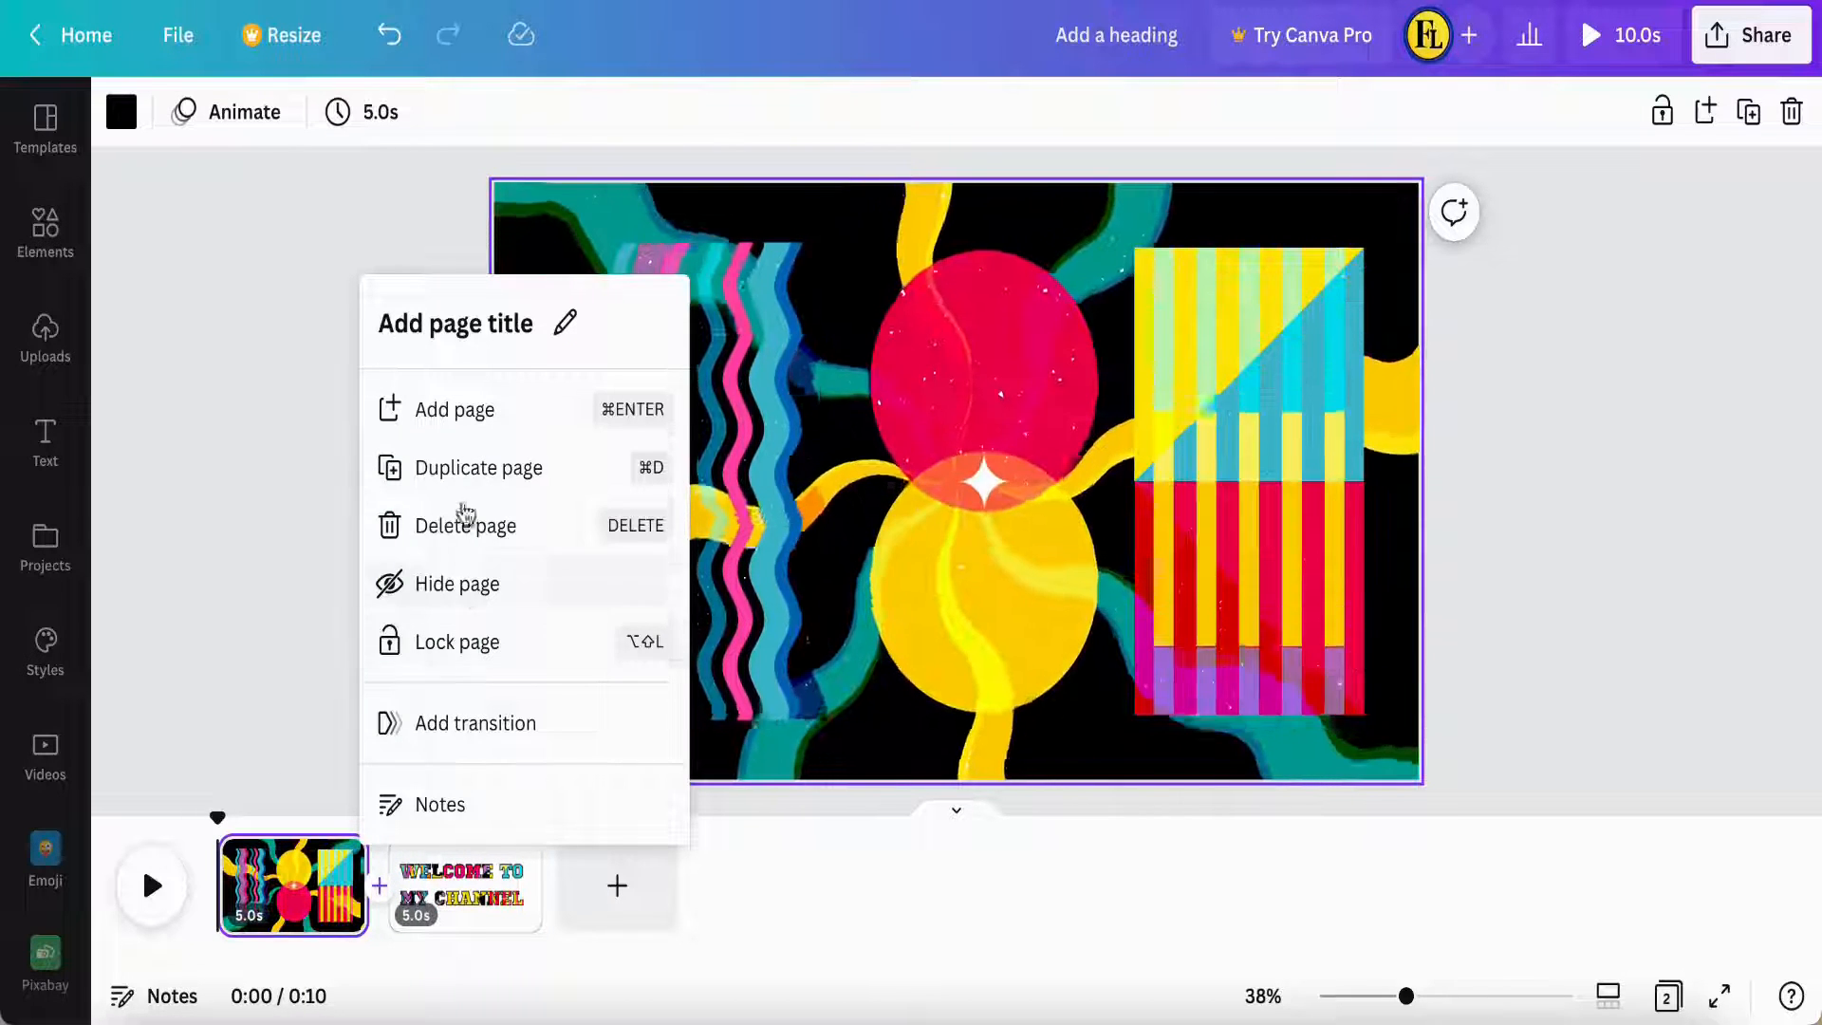
click(460, 525)
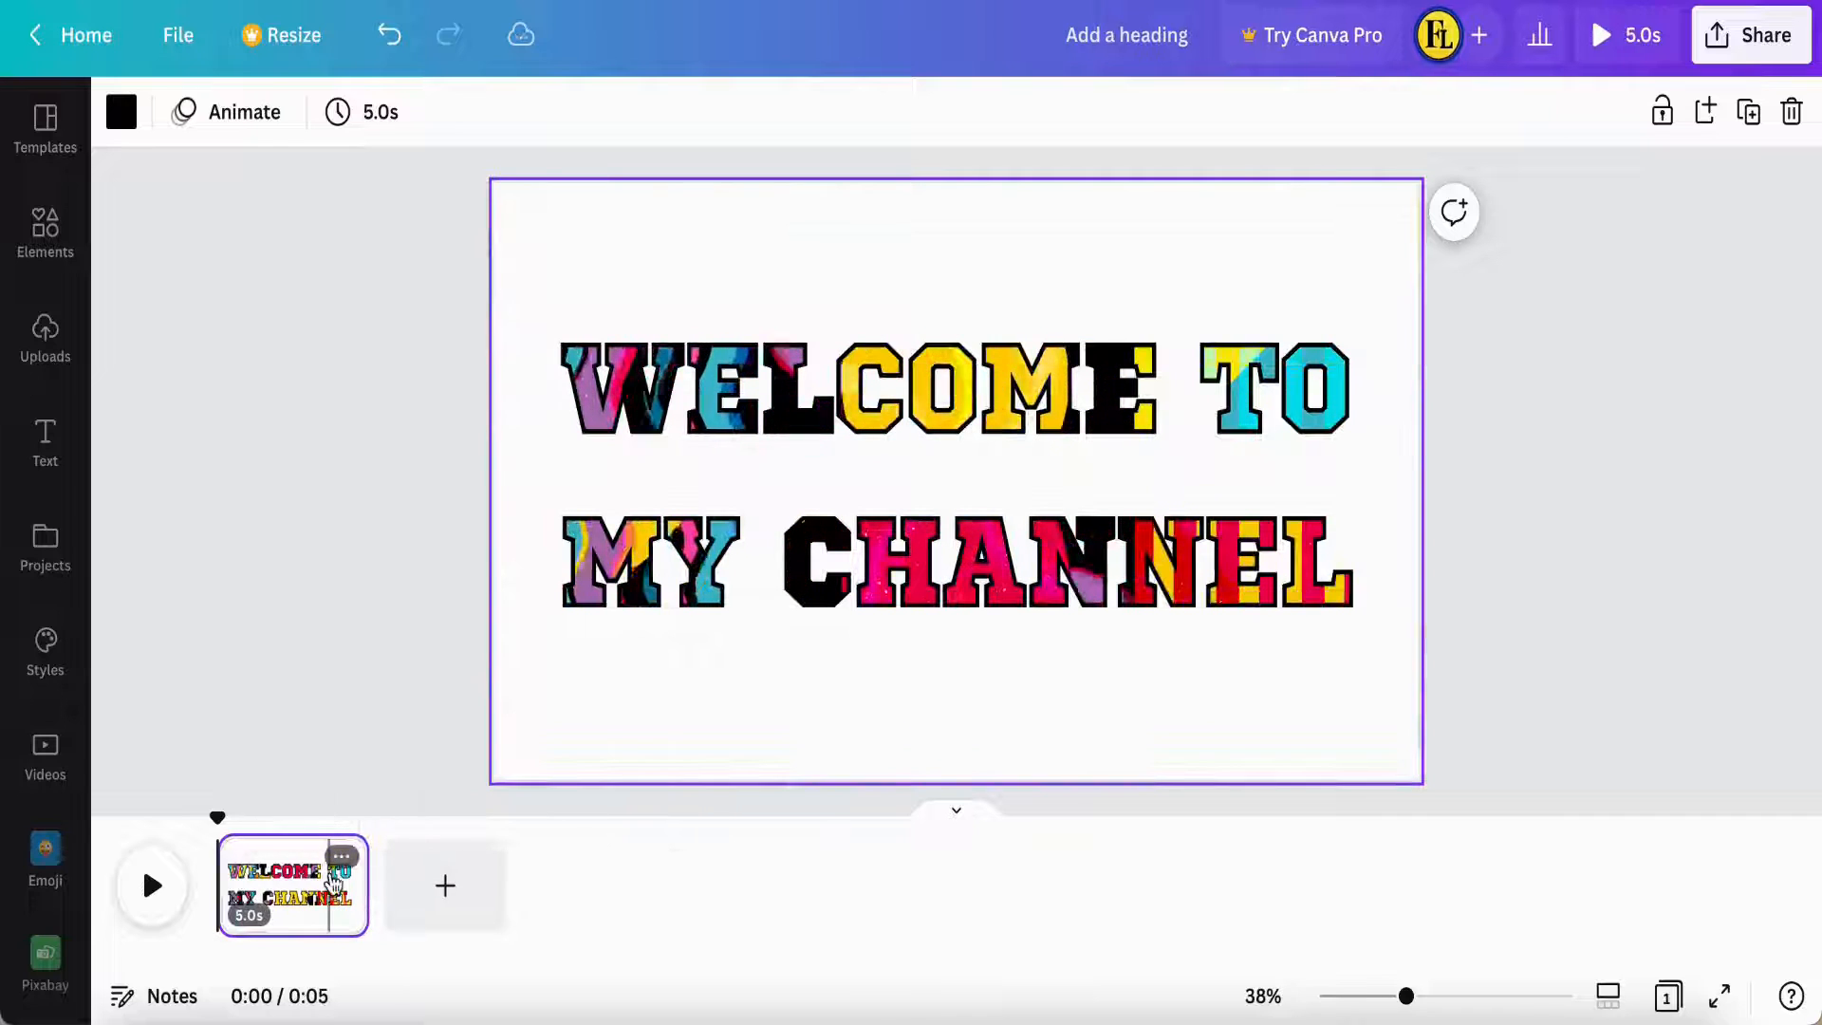
Extend the title page's duration to 8.0 seconds and add a blank page after it
click(328, 882)
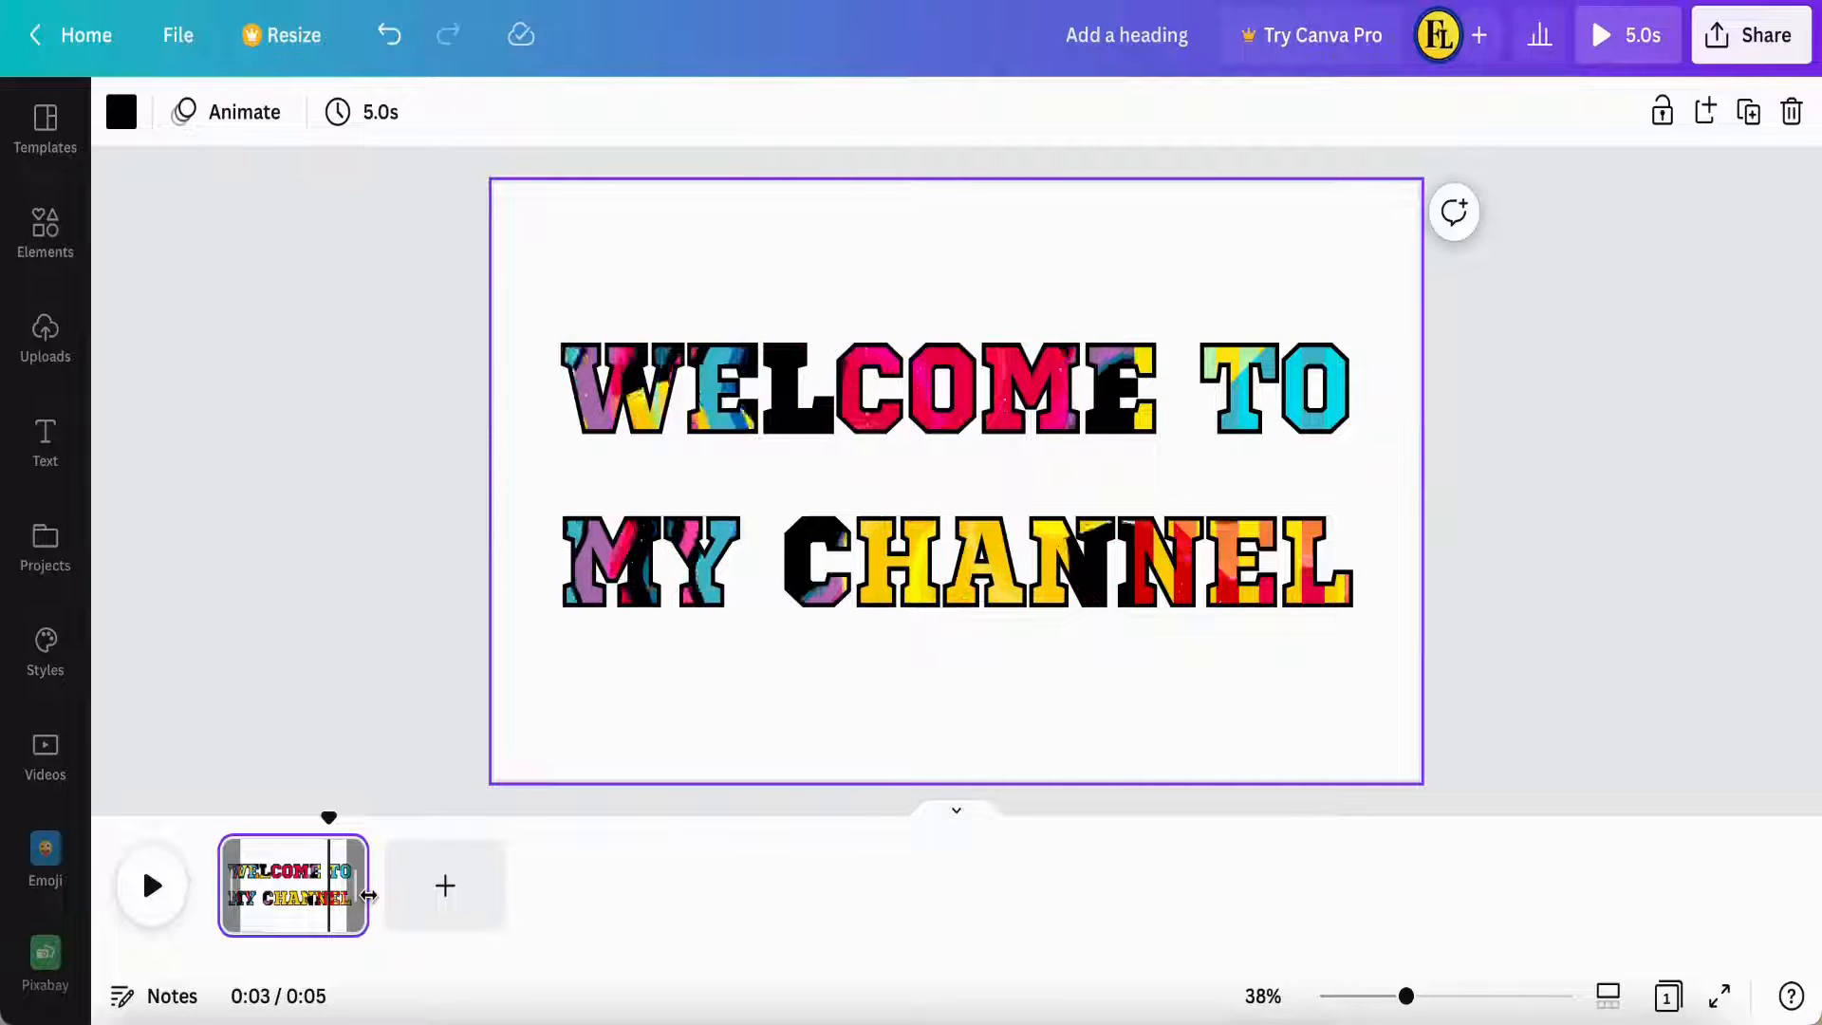
drag(369, 895, 460, 888)
click(521, 895)
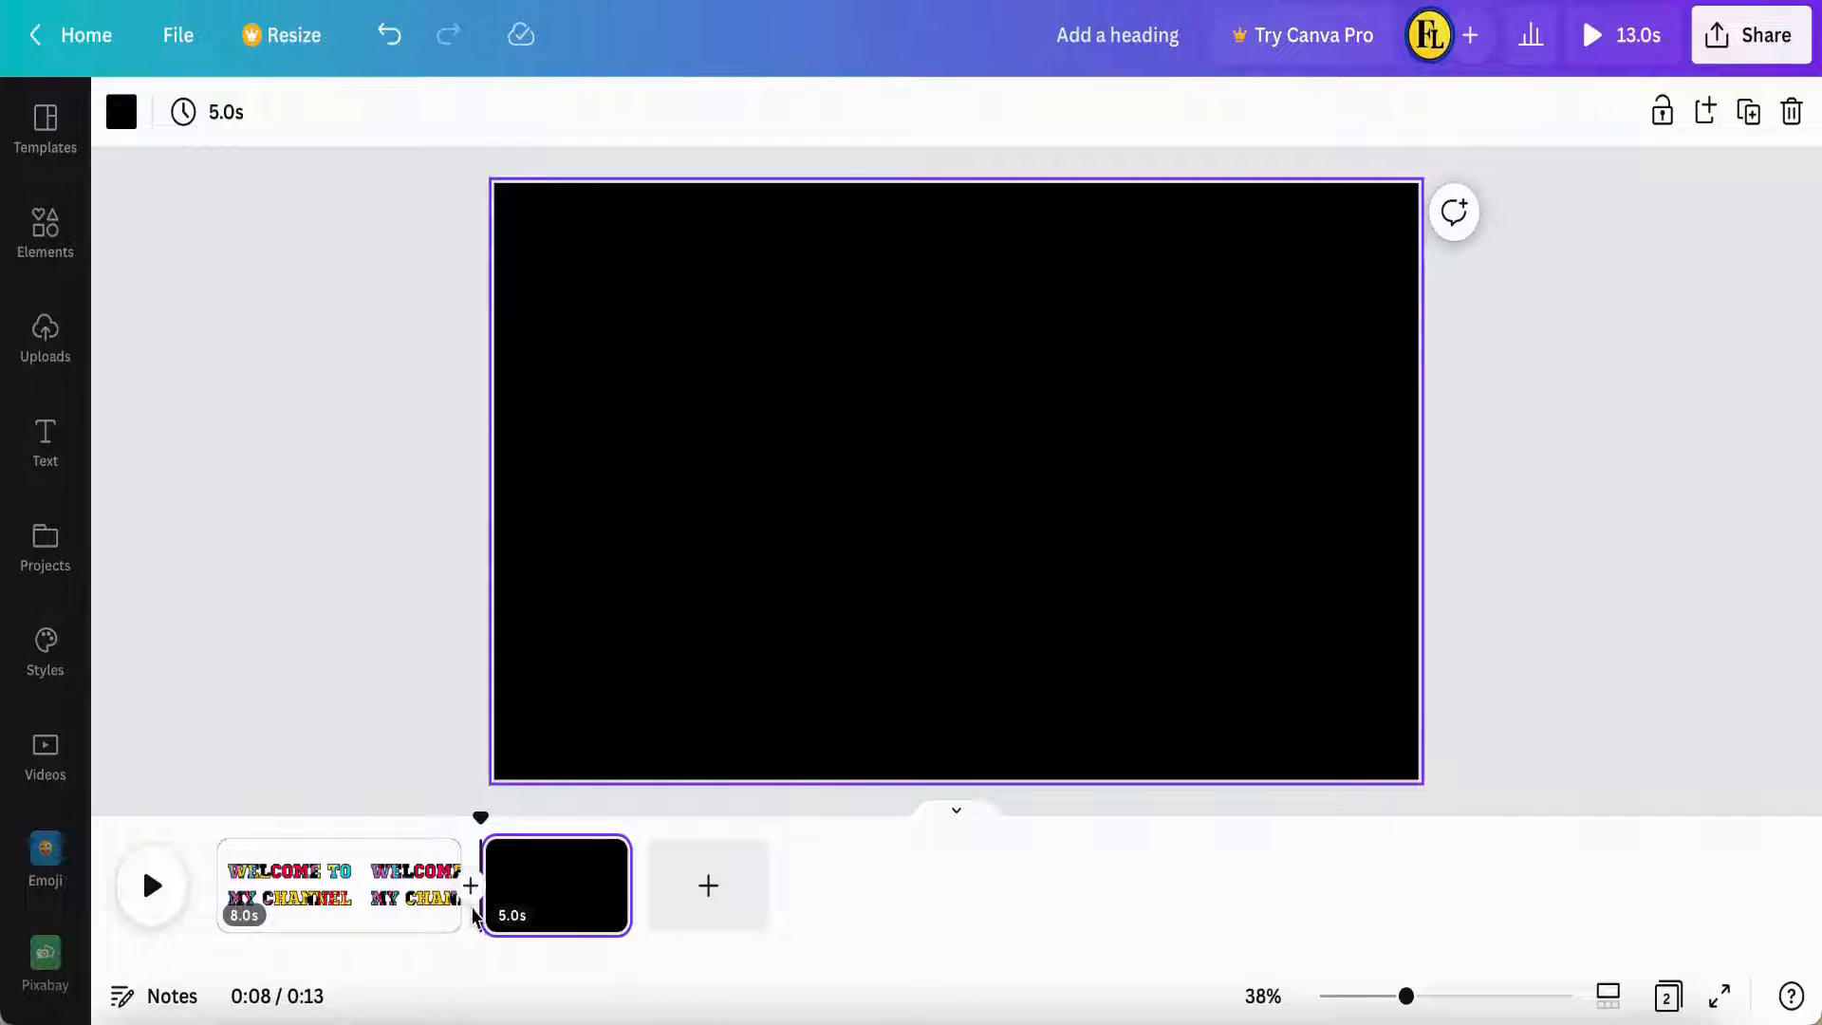
Add a Colour Wipe transition between the two pages, choosing the rightward direction
click(471, 908)
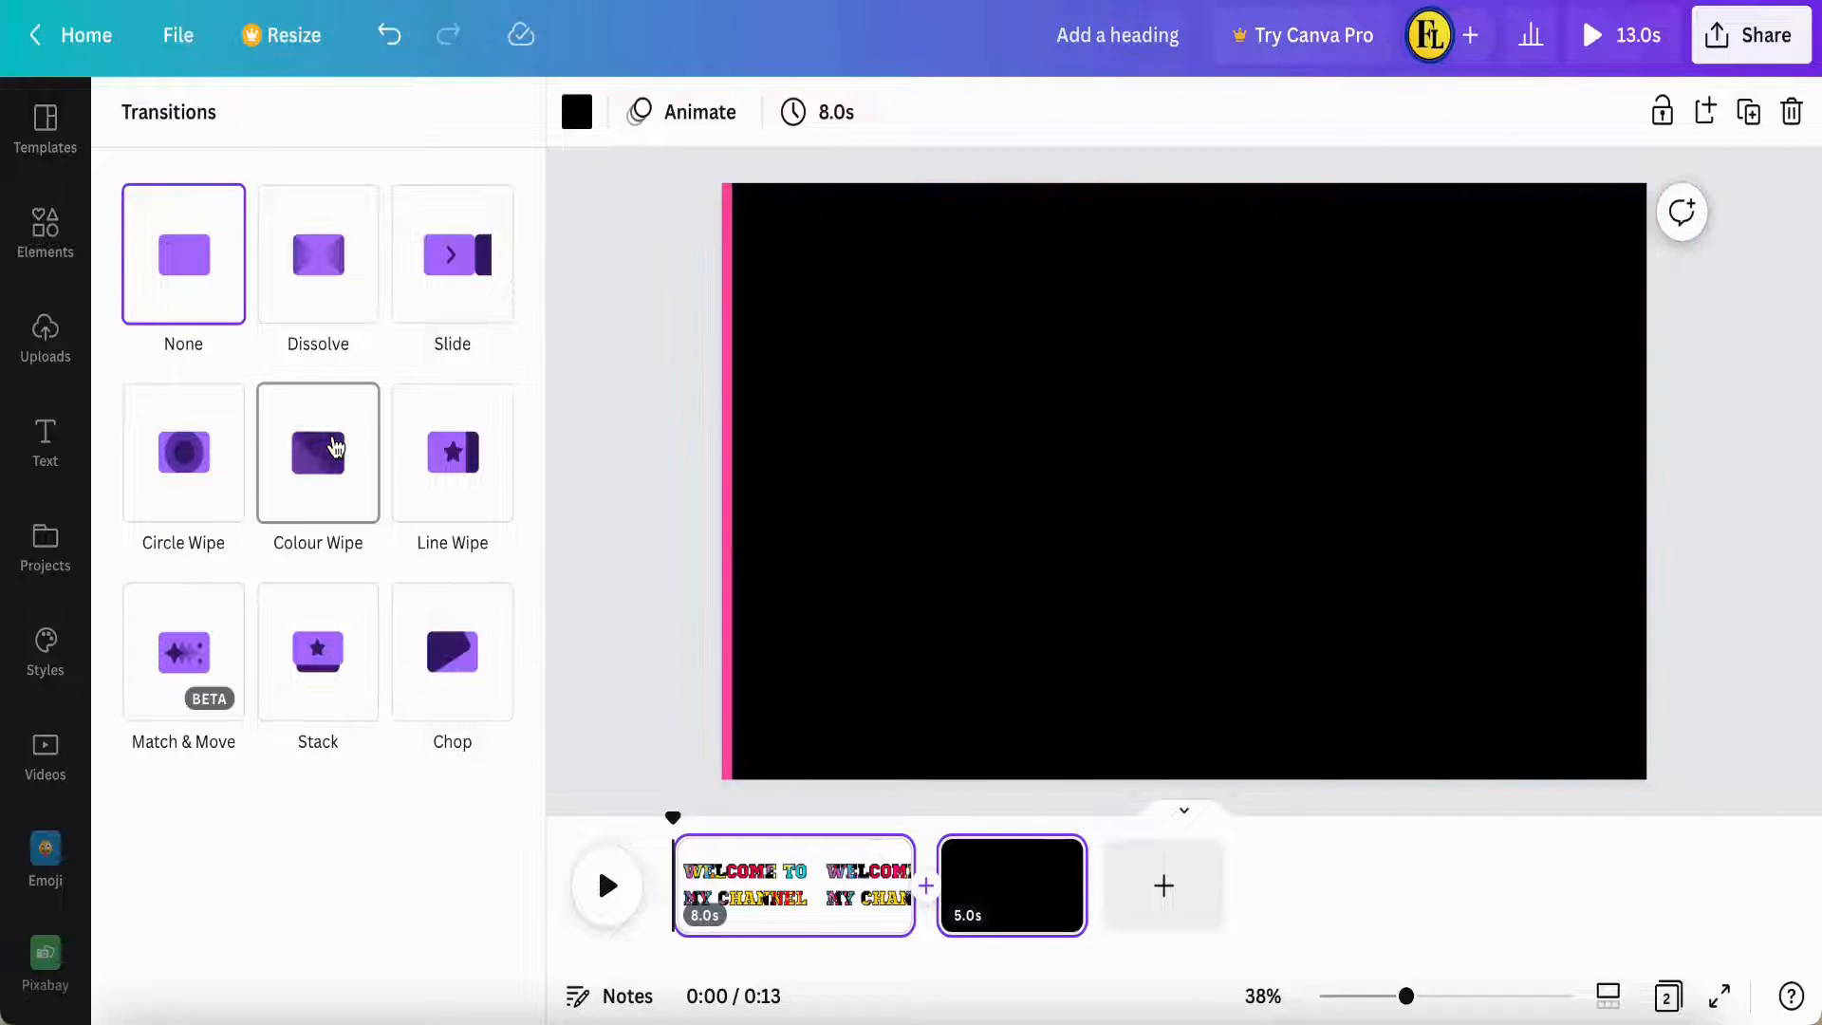
click(334, 454)
click(267, 795)
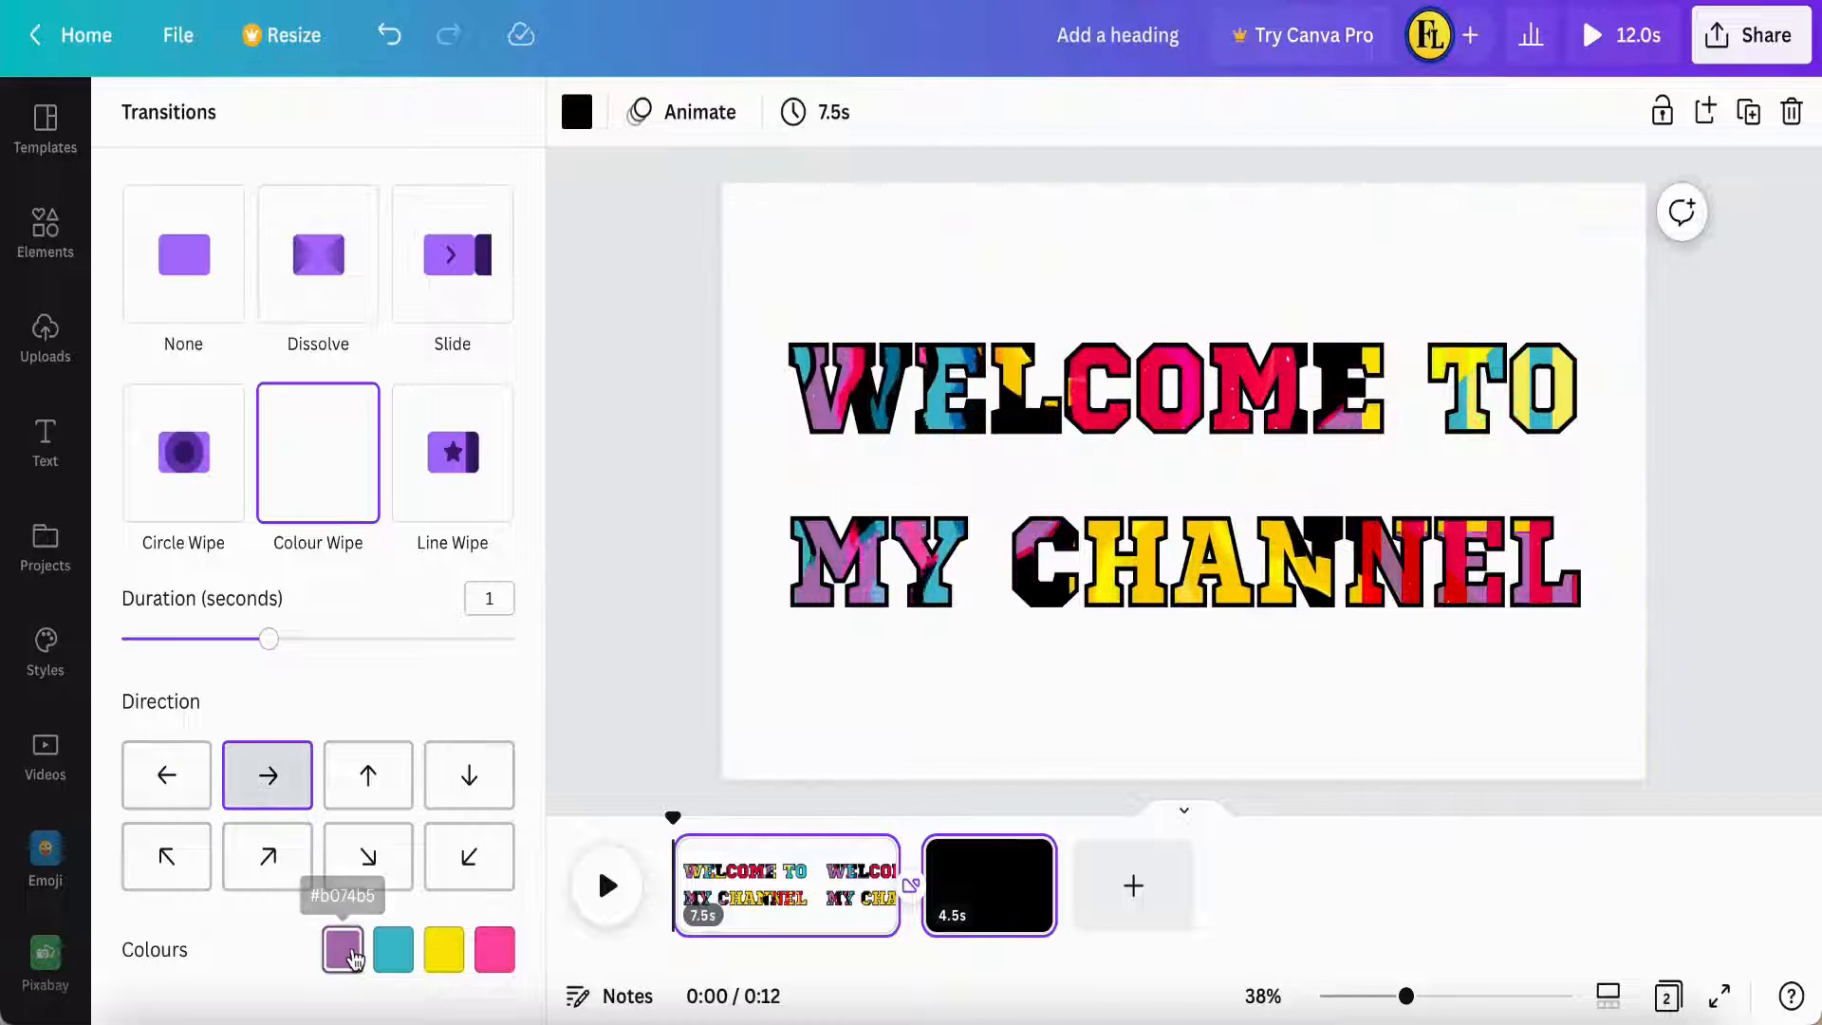
click(342, 949)
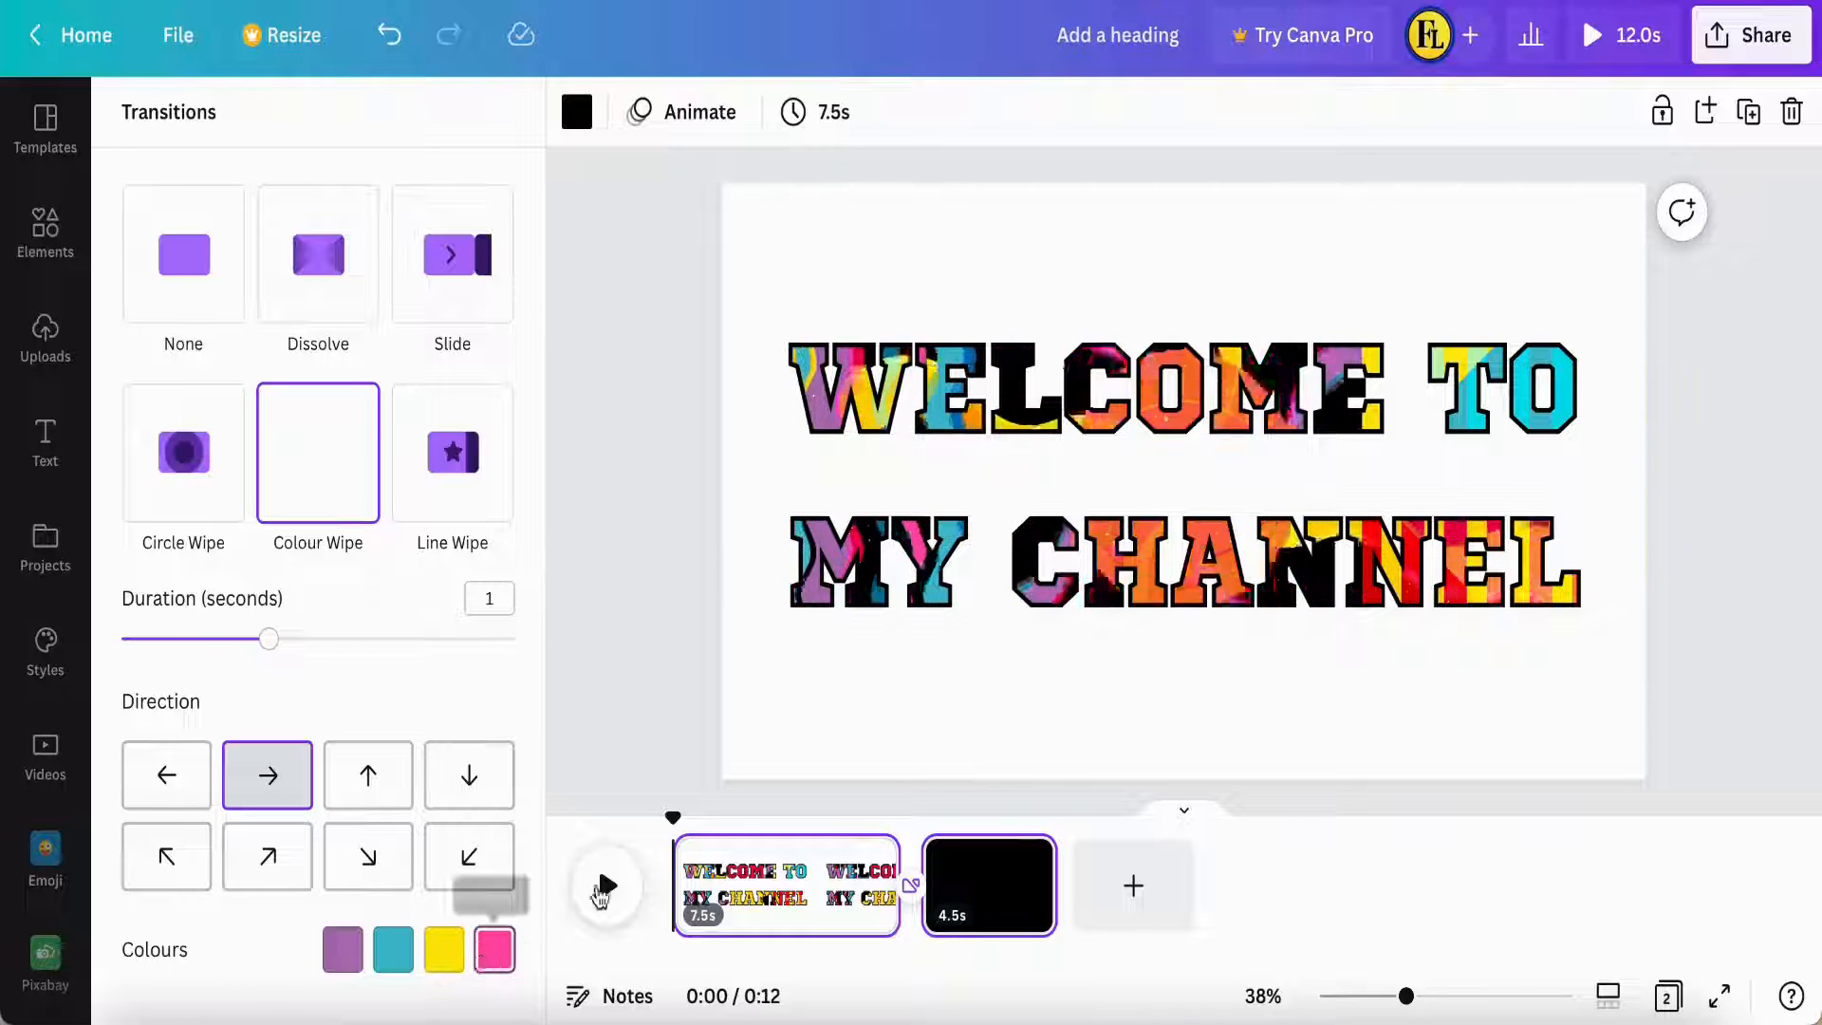
Add the pink water-droplets stock video to the blank second page and make it the page background
click(998, 892)
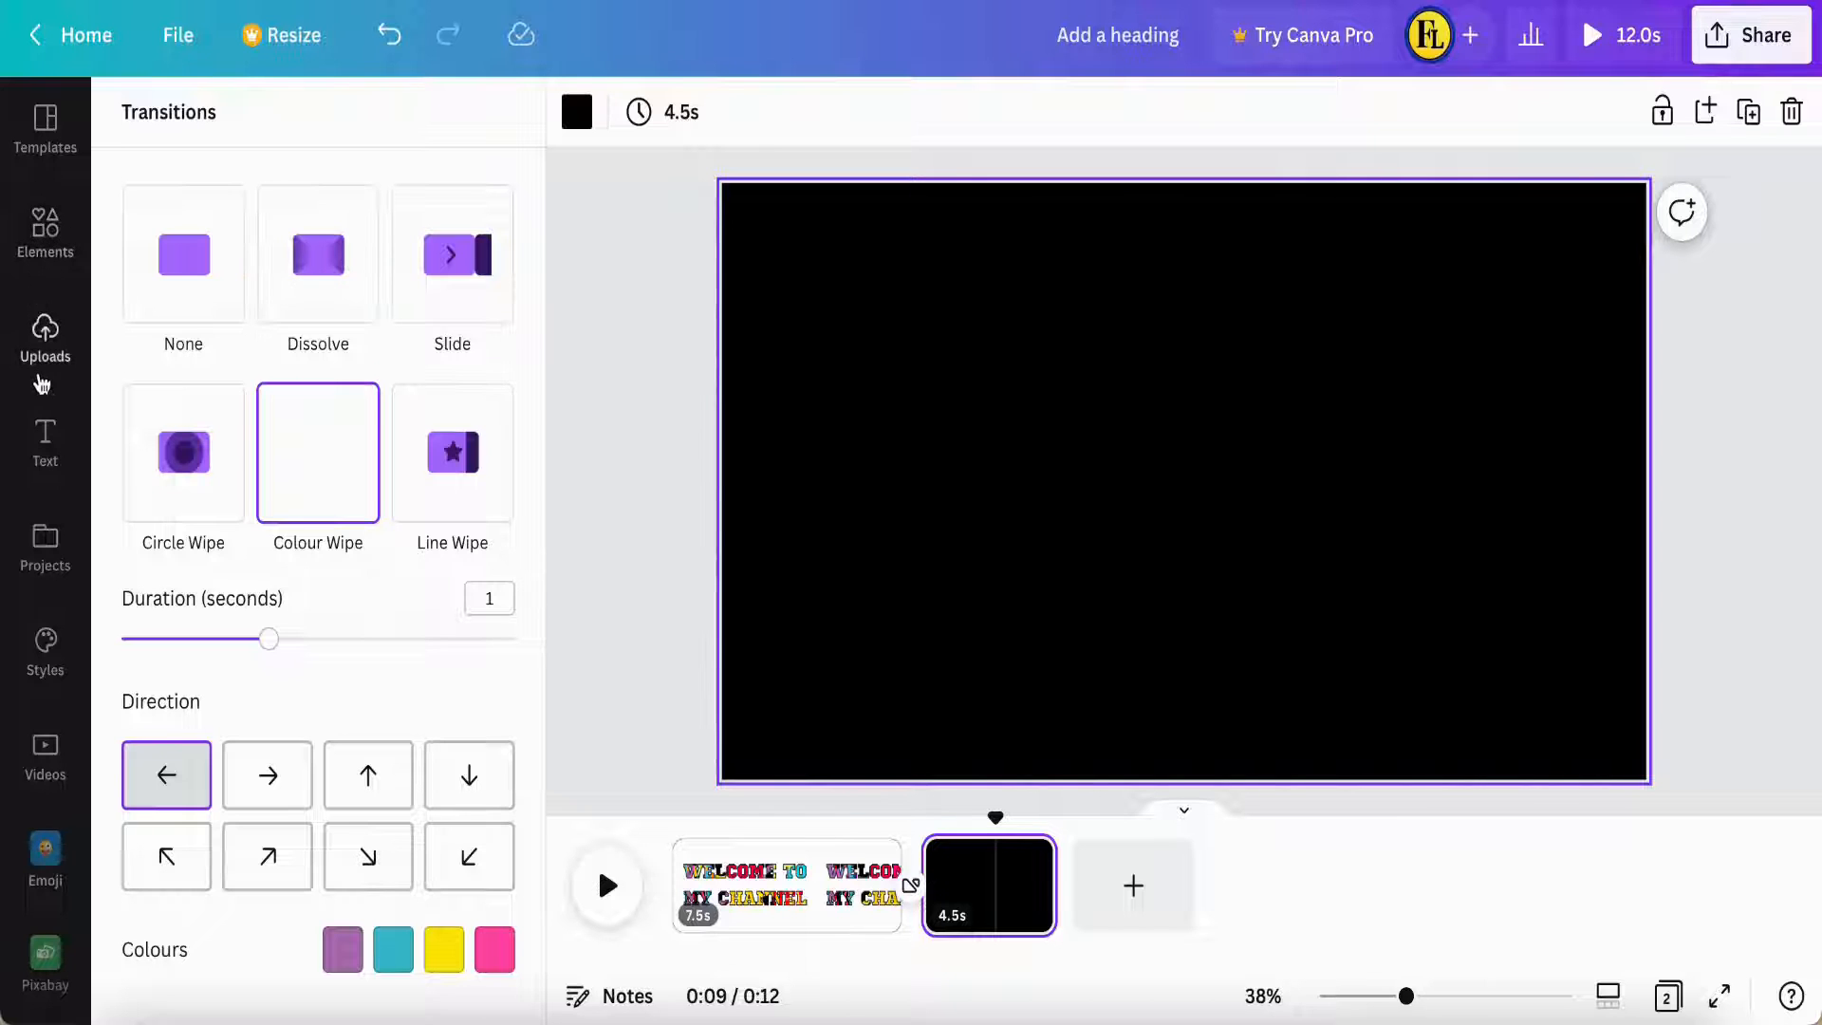
click(46, 233)
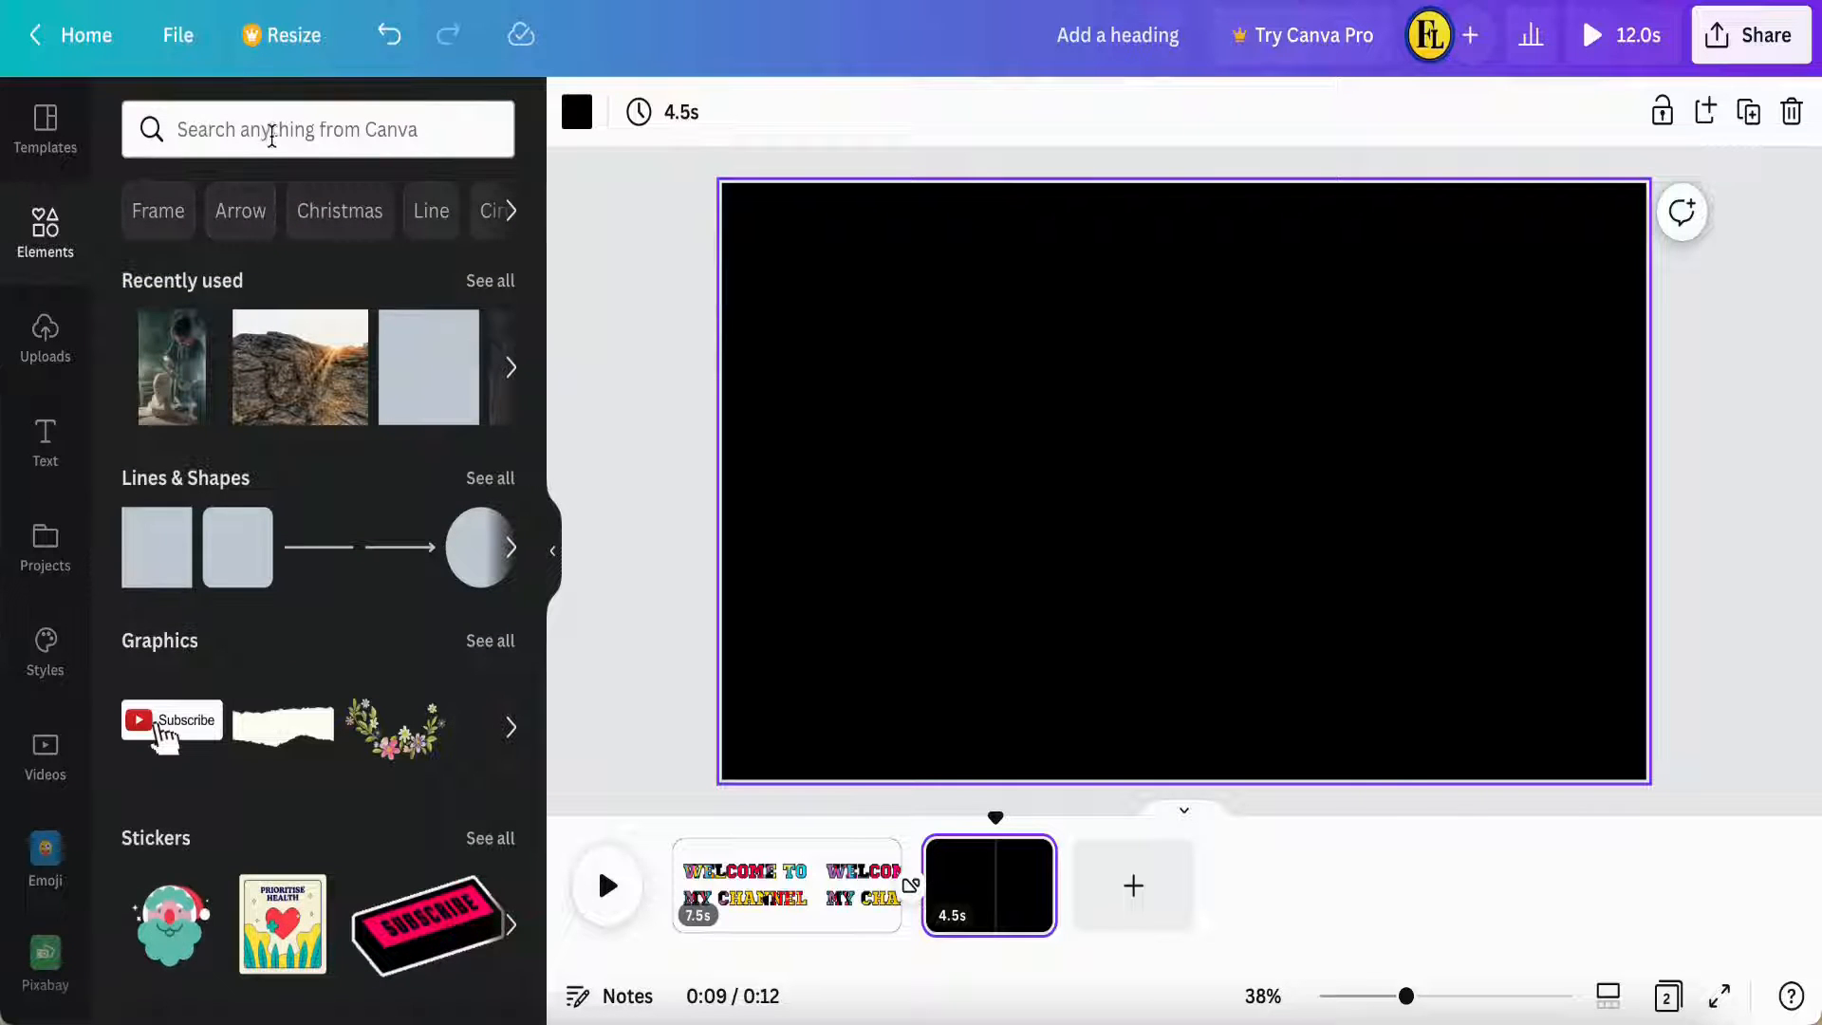
scroll(249, 443, down, 10)
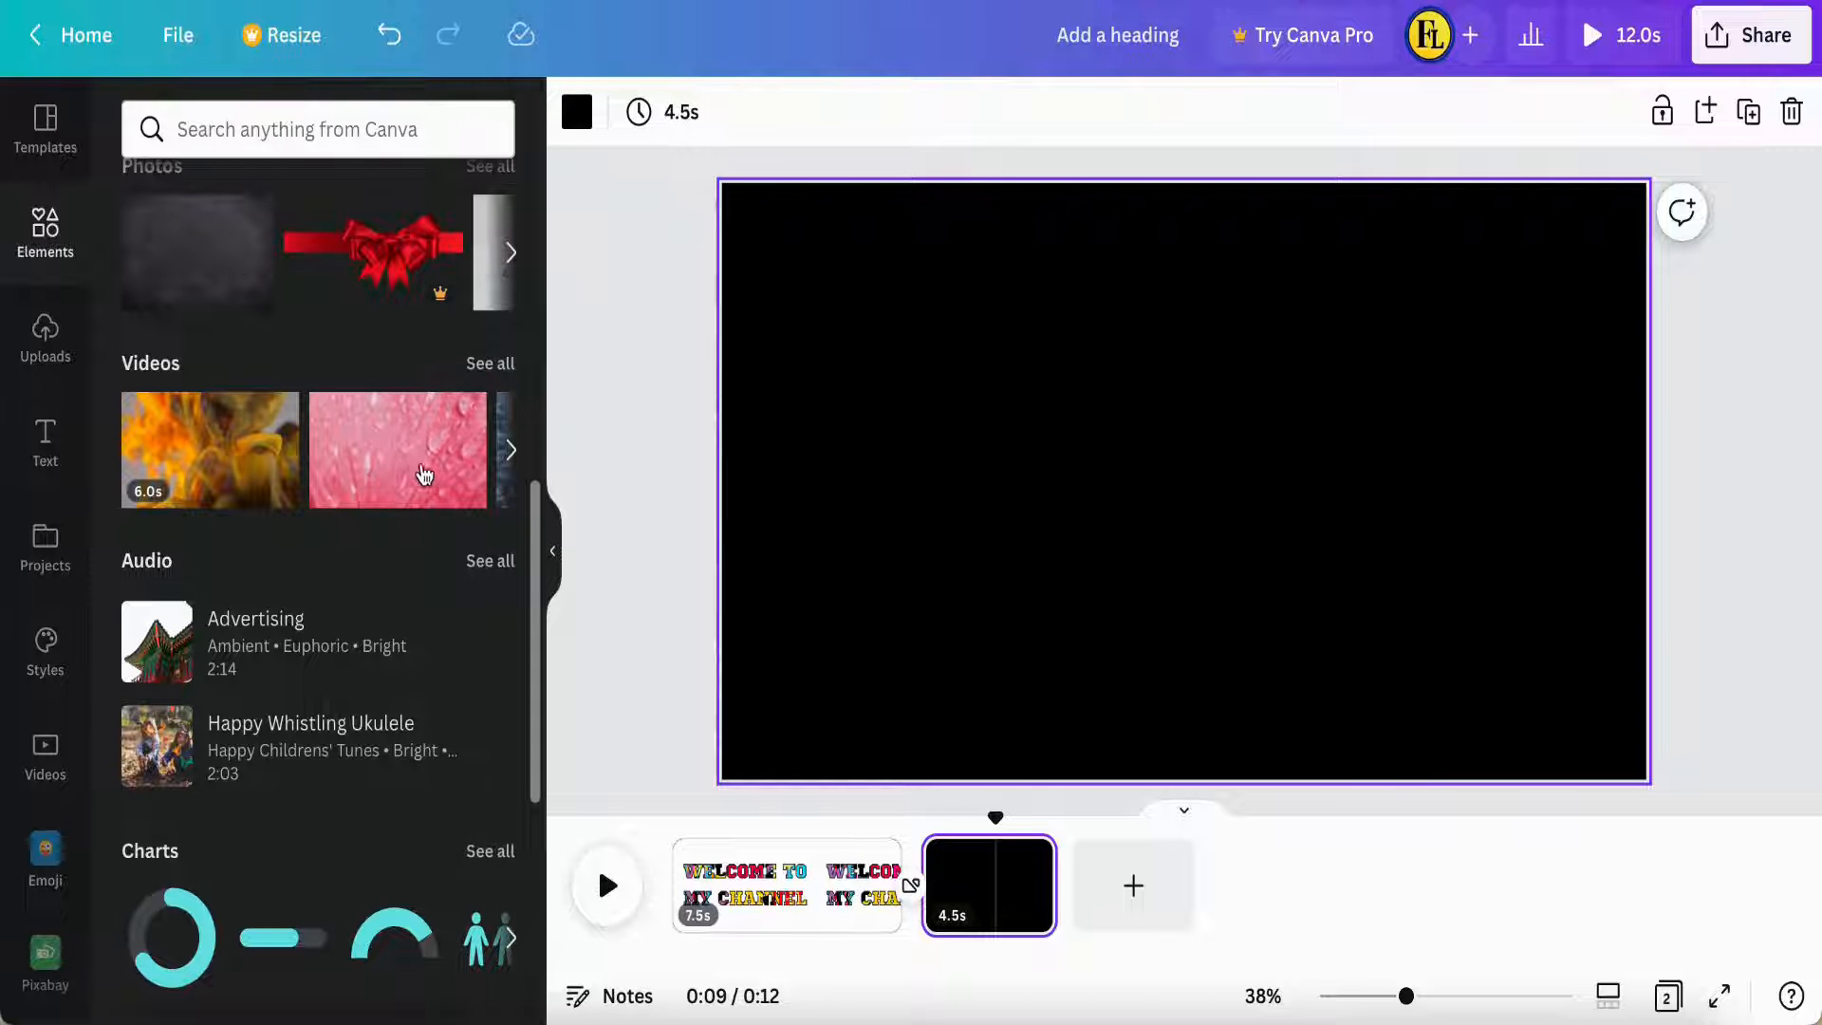
click(424, 474)
right_click(1201, 534)
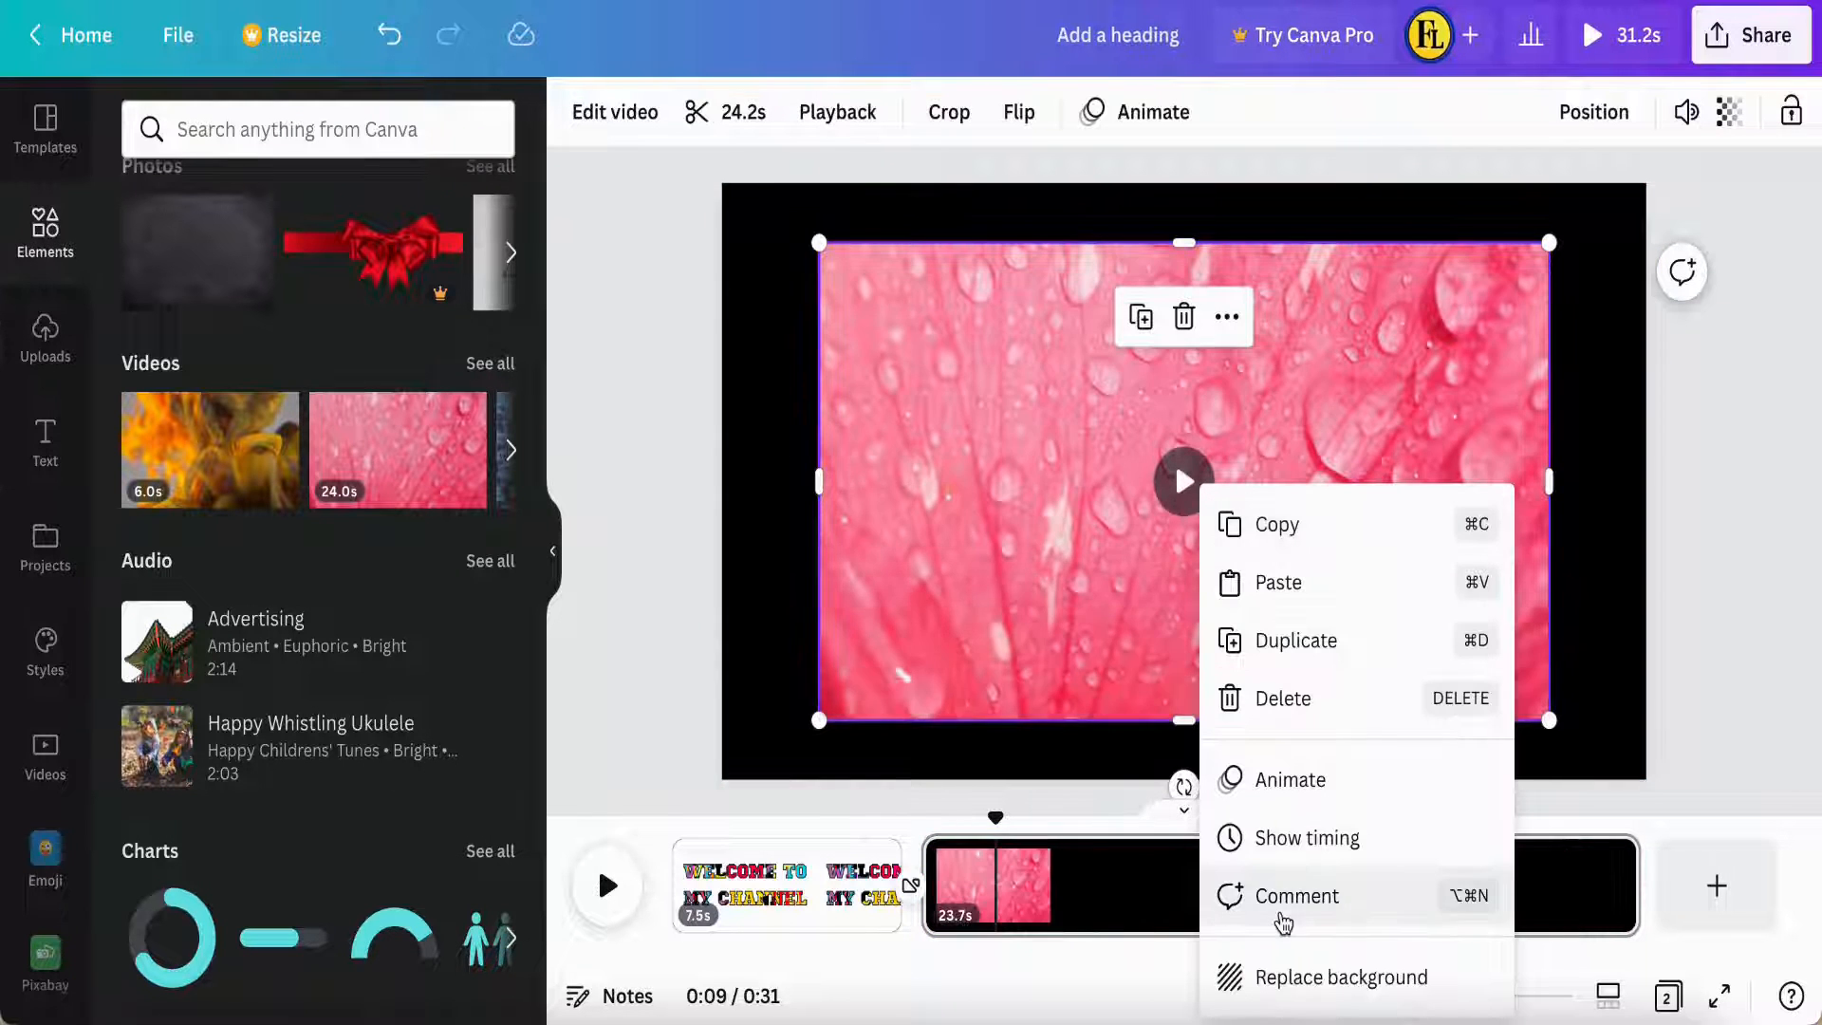
click(1293, 975)
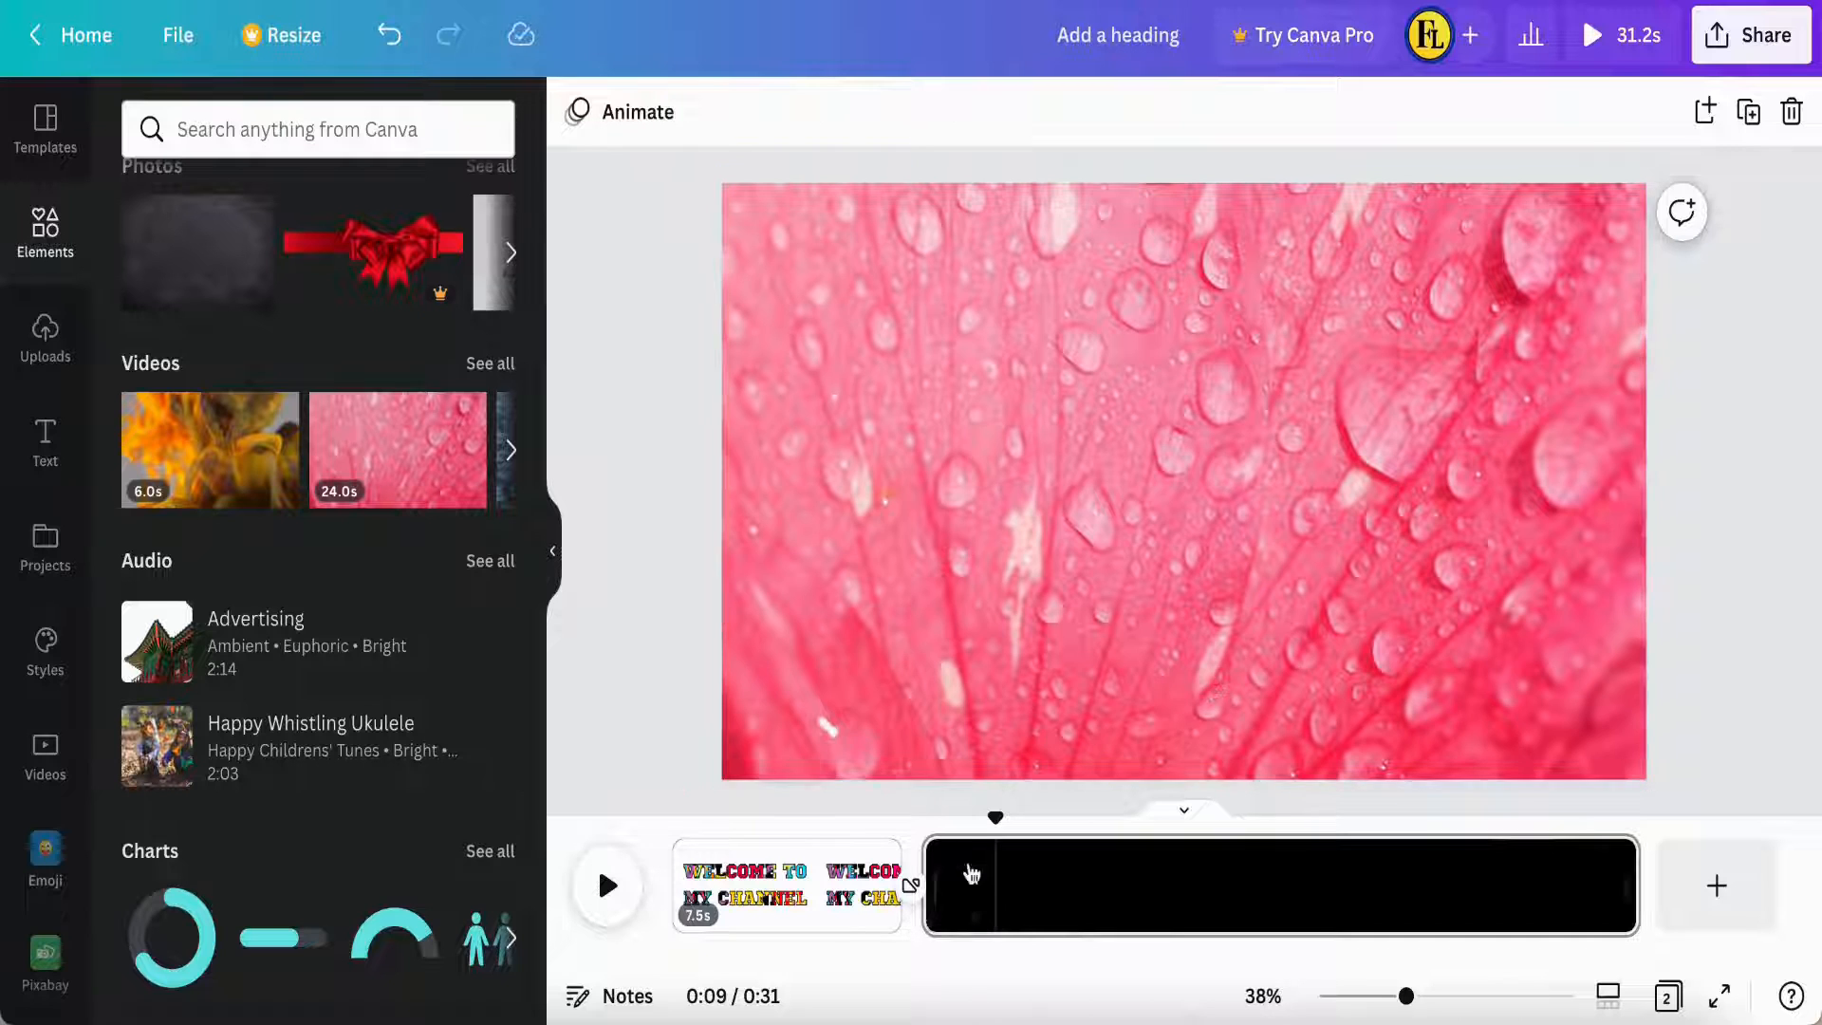
Play the design from the beginning to preview the title and its transition, and return to the title page
drag(995, 819, 617, 818)
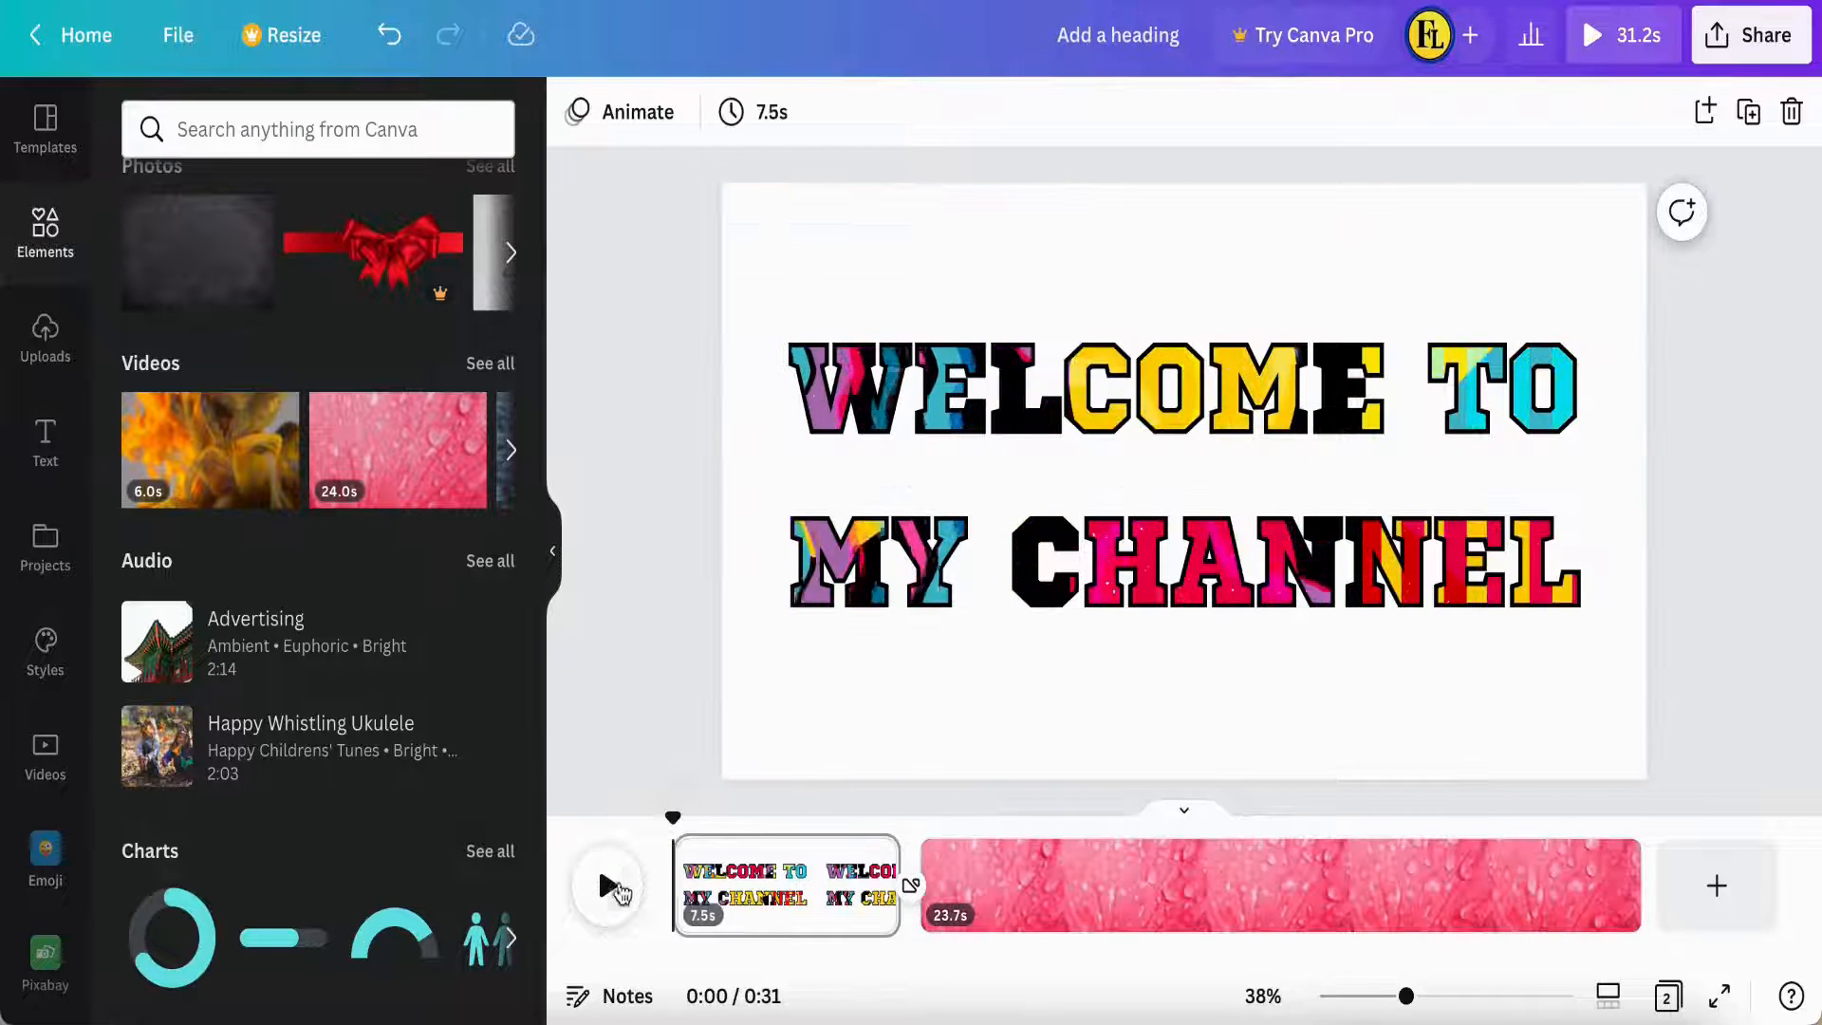
click(606, 888)
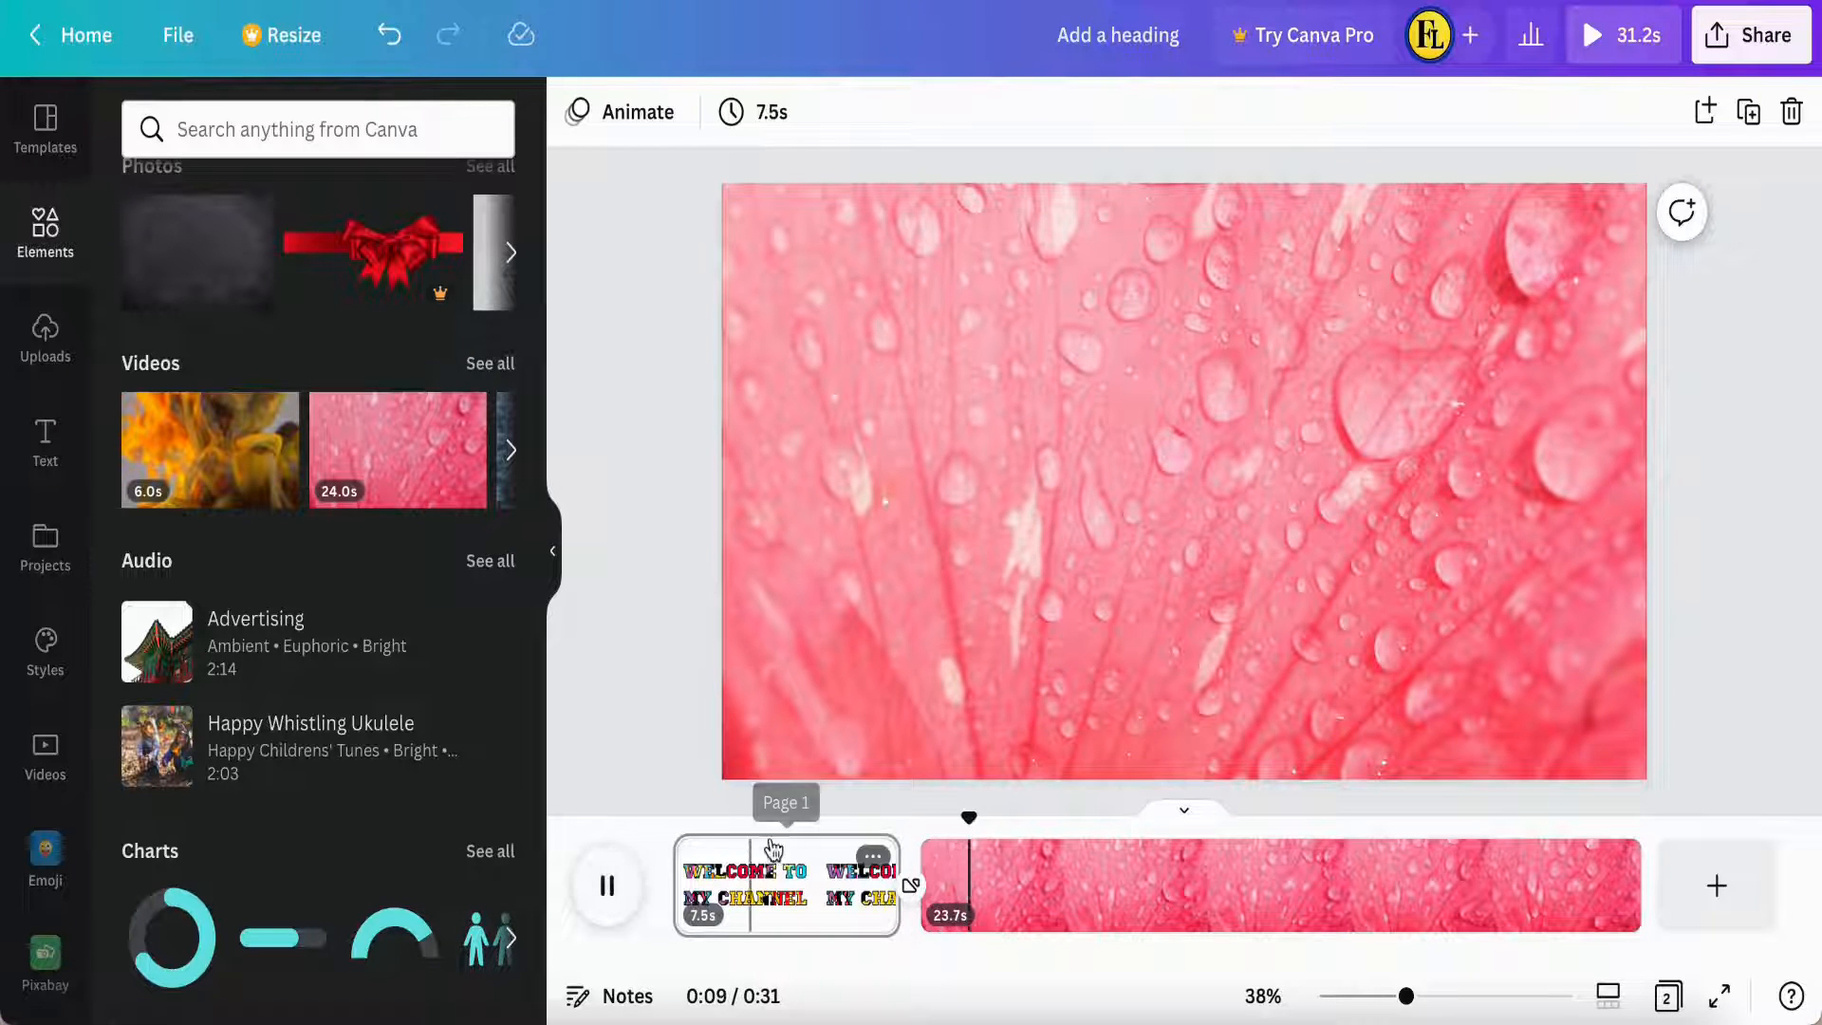
click(608, 887)
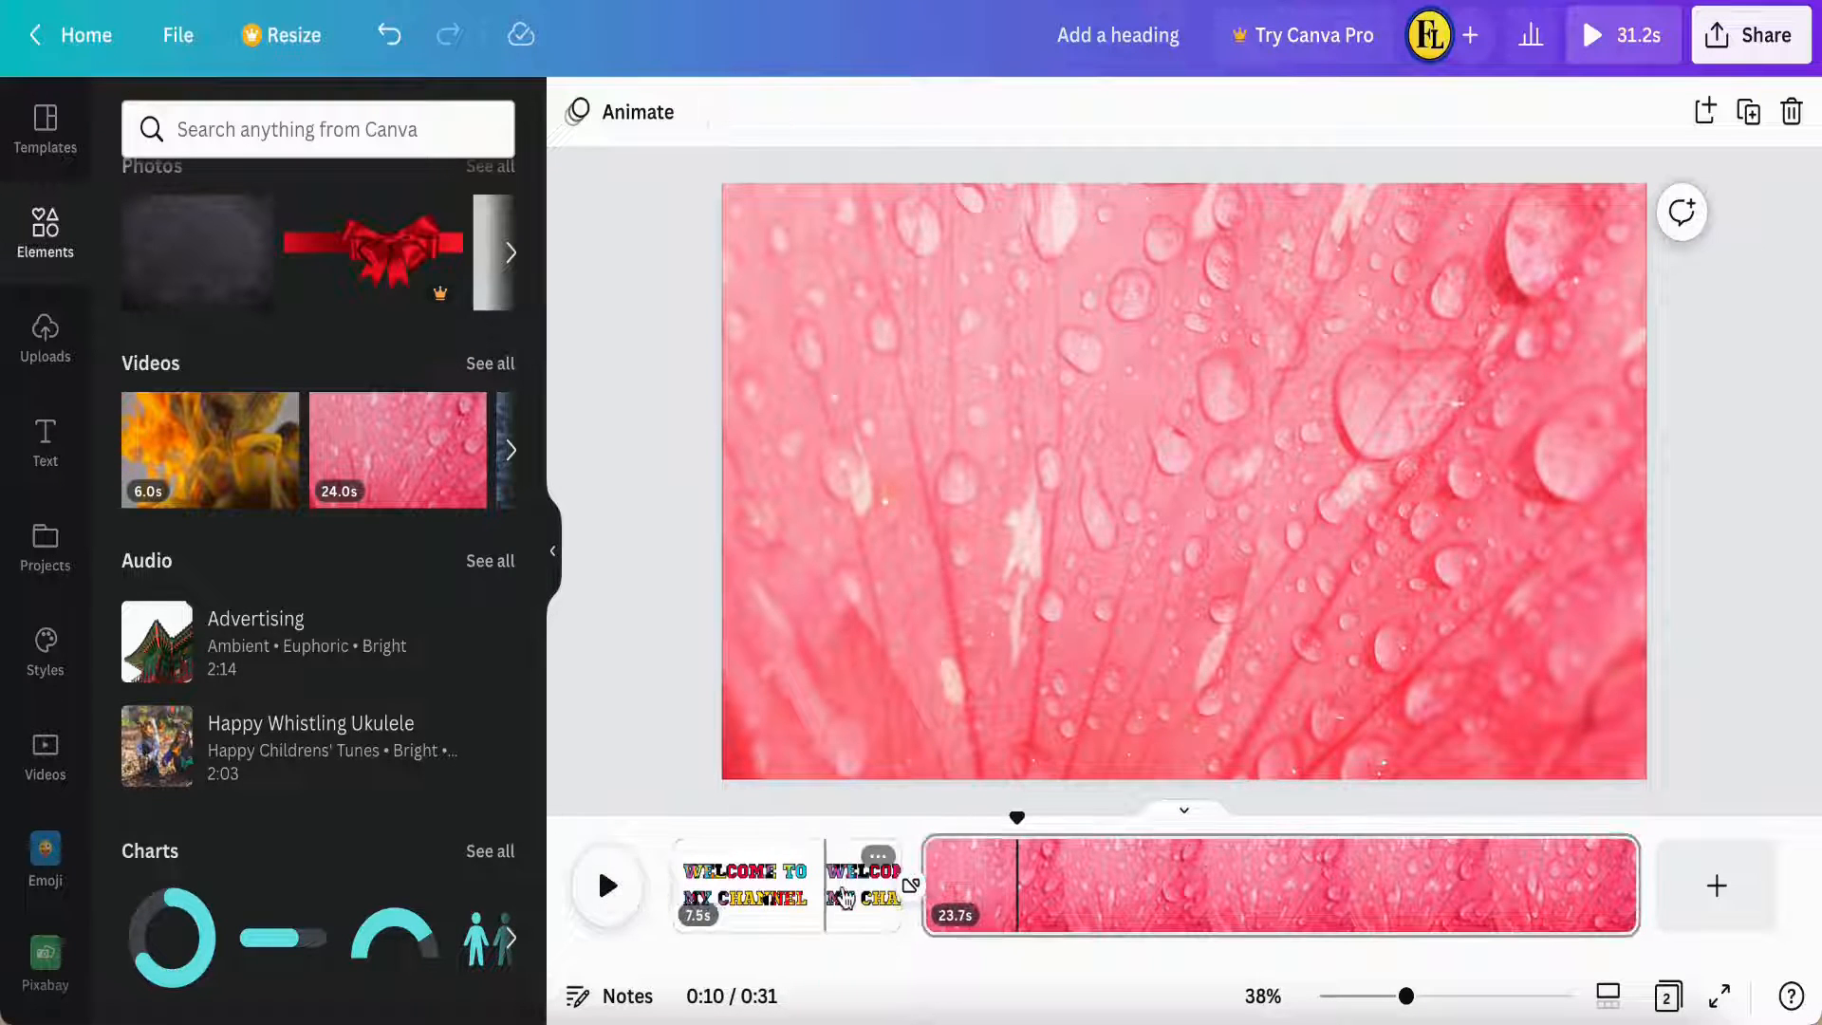
click(841, 882)
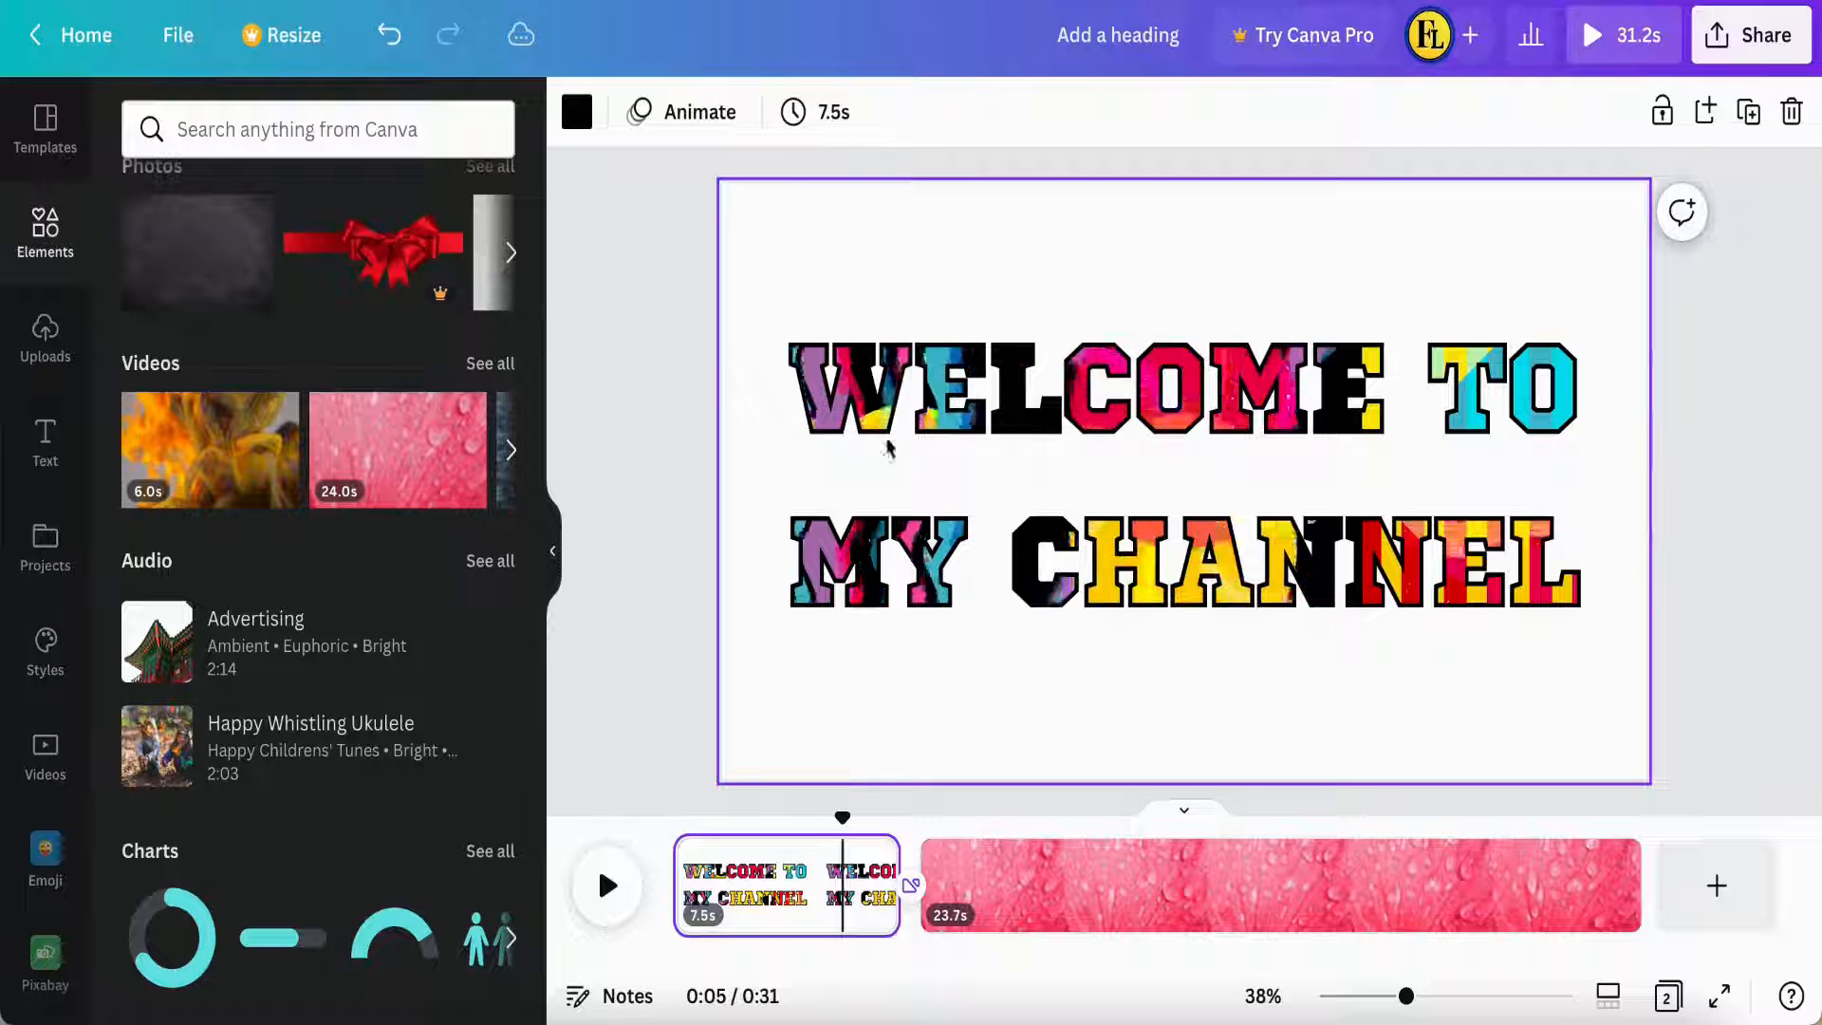